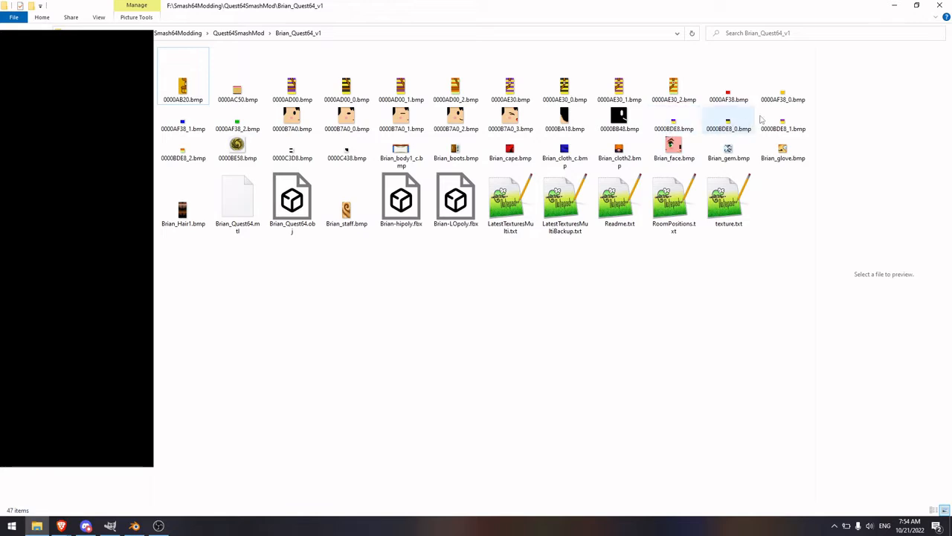
Examine the numbered texture bitmaps in the Brian_Quest64_v1 folder, including 0000BB48.bmp, 0000BDE8.bmp and 0000B7A0_2.bmp.
{"action": "left_click", "coordinate": [347, 153]}
{"action": "left_click", "coordinate": [184, 96], "text": "shift"}
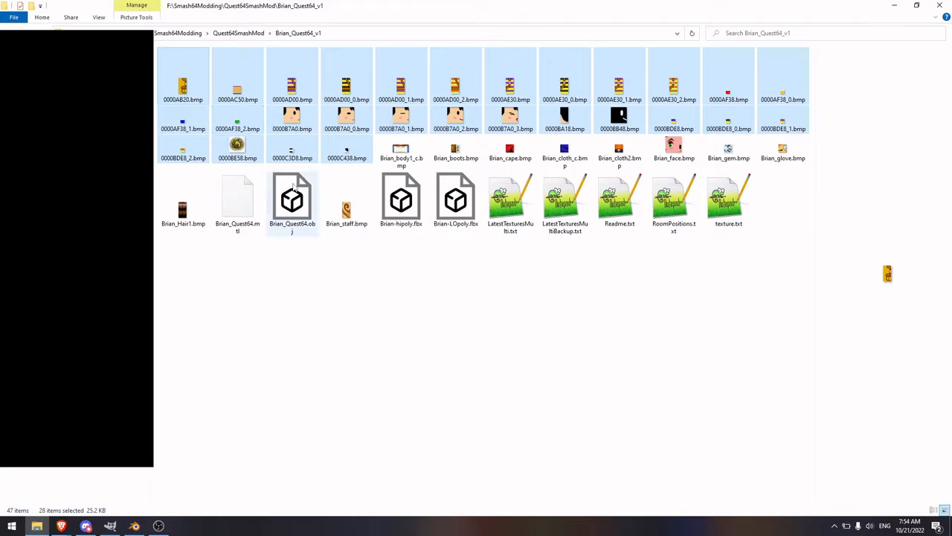
{"action": "left_click", "coordinate": [426, 334]}
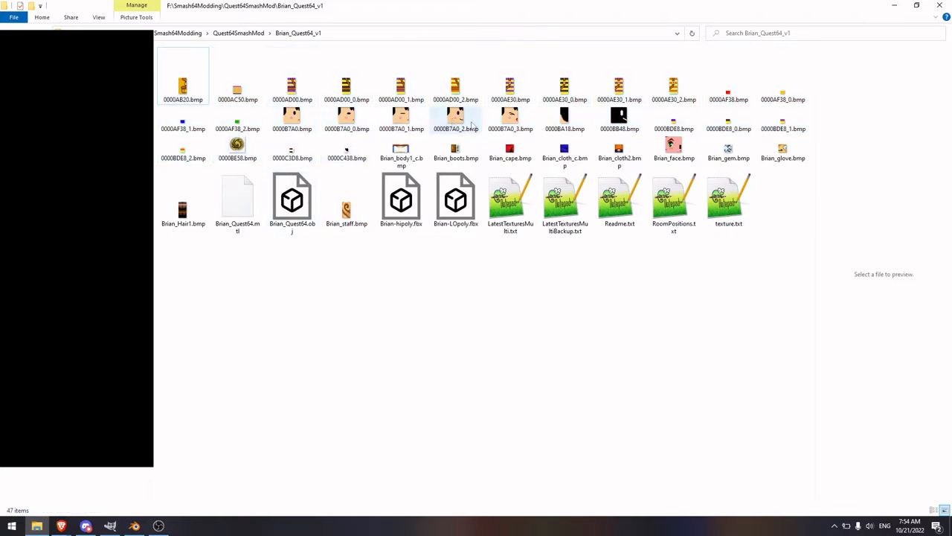
{"action": "left_click", "coordinate": [673, 119]}
{"action": "left_click", "coordinate": [622, 121], "text": "ctrl"}
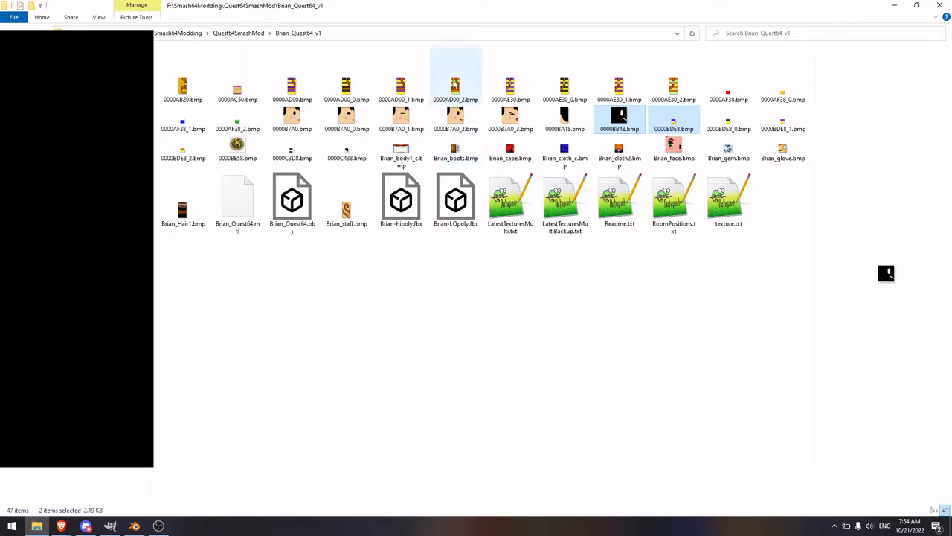
{"action": "left_click", "coordinate": [458, 130]}
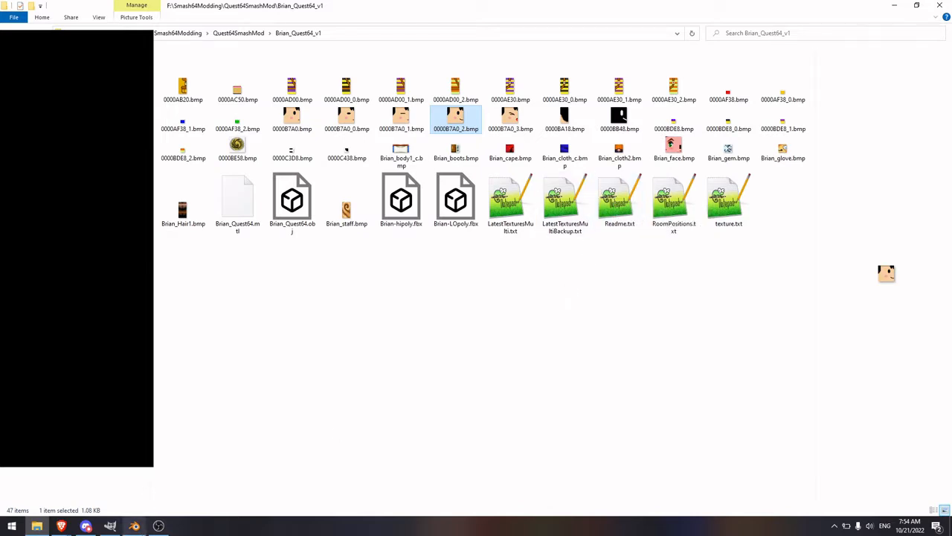
Open the neighbouring Brian_Quest64 folder in File Explorer and locate the Brian_Quest64.png texture sheet.
{"action": "mouse_move", "coordinate": [133, 525]}
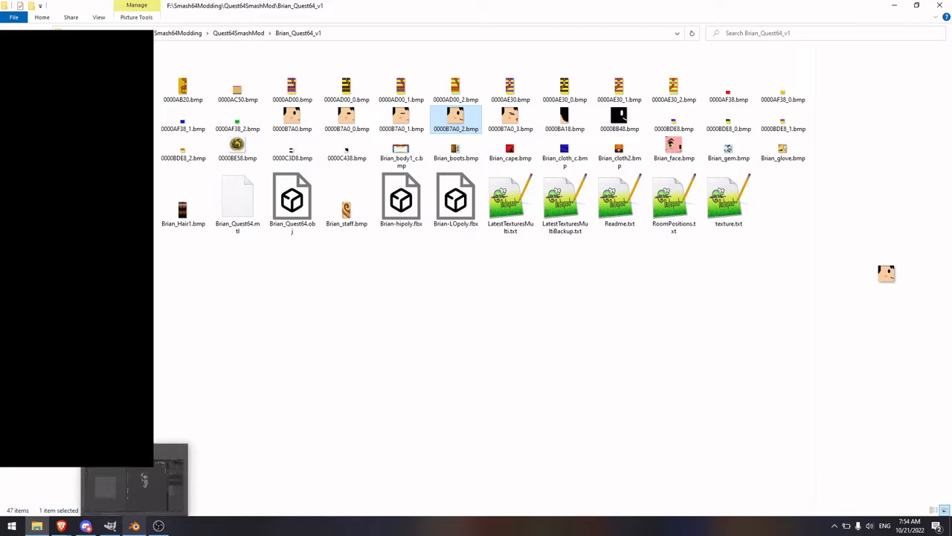
{"action": "left_click", "coordinate": [110, 526]}
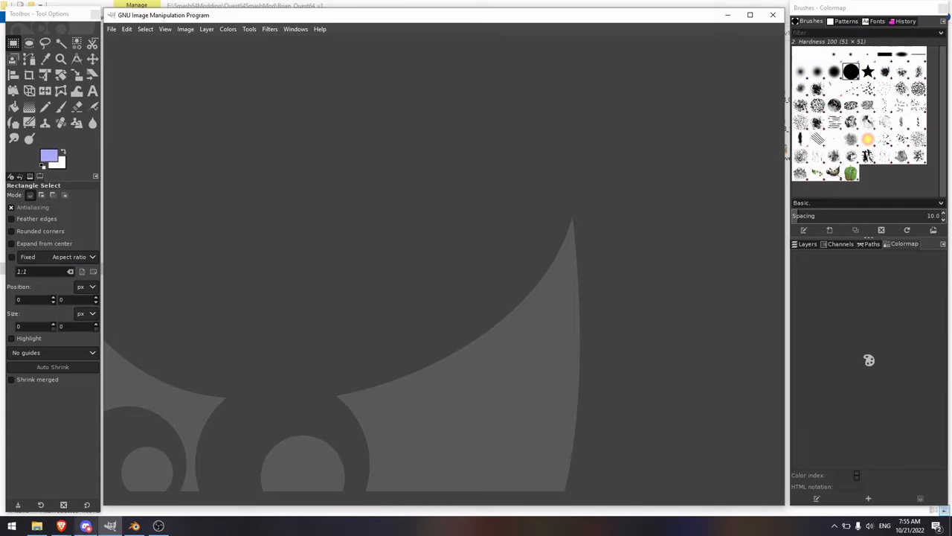
{"action": "left_click", "coordinate": [37, 526]}
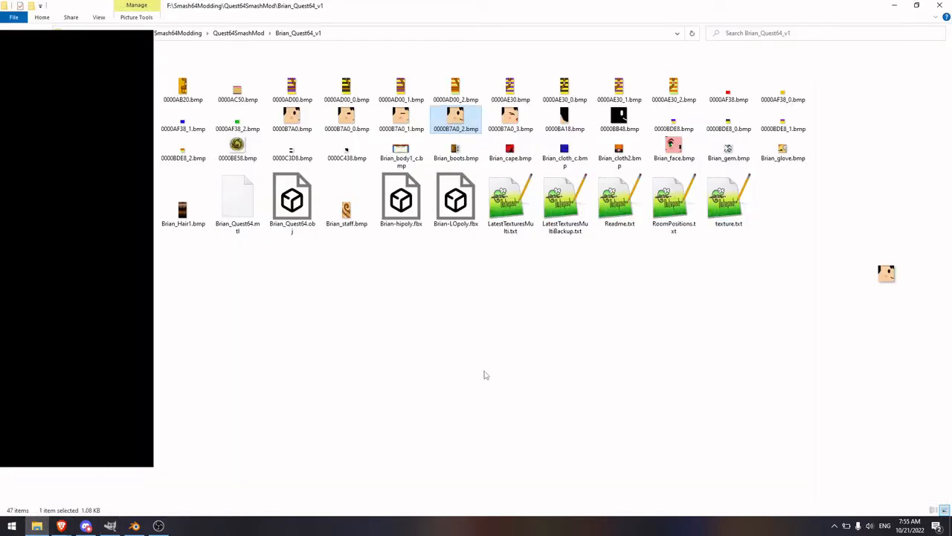
{"action": "key", "text": "alt+Left"}
{"action": "double_click", "coordinate": [202, 99]}
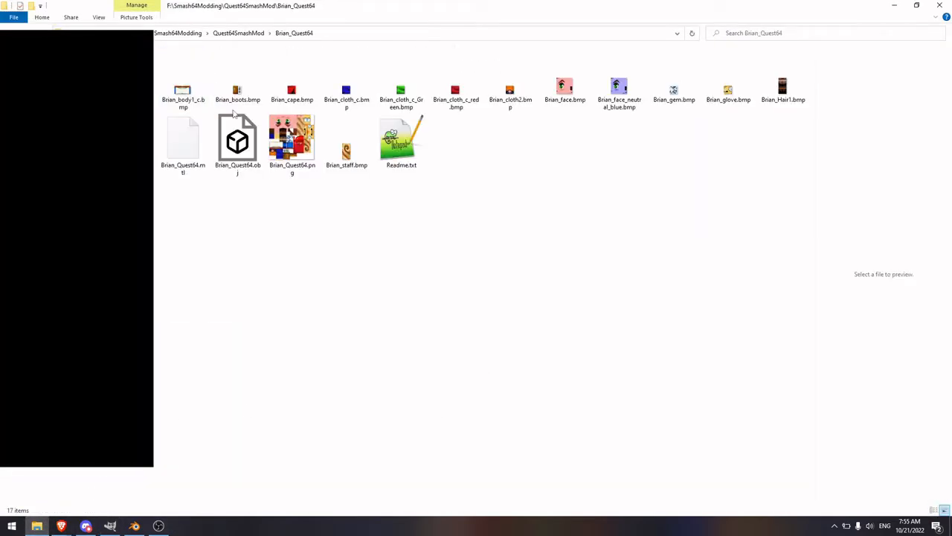
{"action": "left_click", "coordinate": [291, 170]}
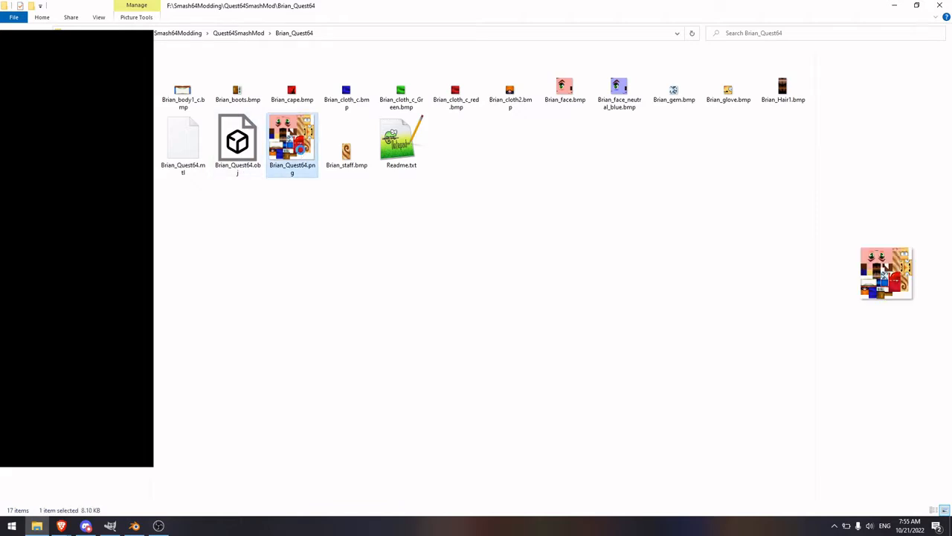
{"action": "right_click", "coordinate": [300, 149]}
{"action": "left_click", "coordinate": [277, 392]}
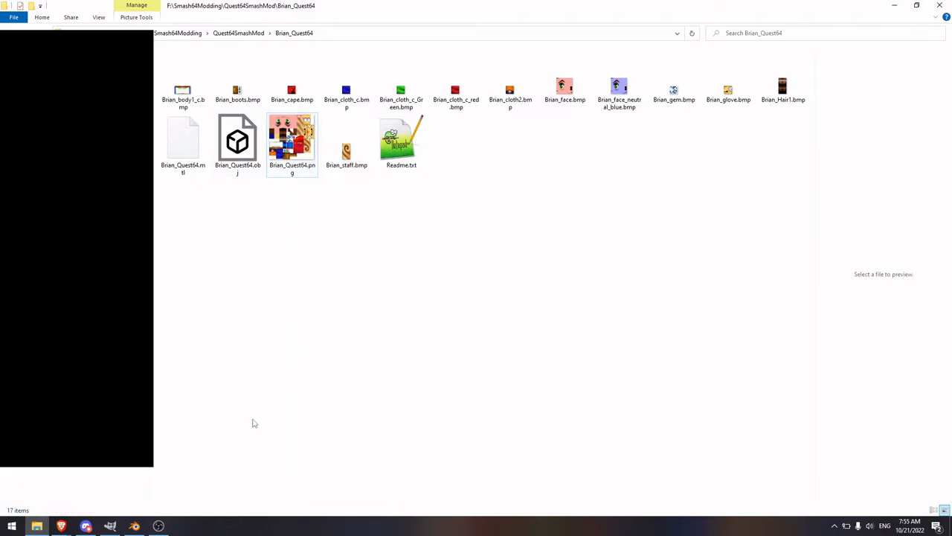
Switch to GIMP and open Brian_Quest64.png from the folder in it as a new image.
{"action": "left_click", "coordinate": [117, 525]}
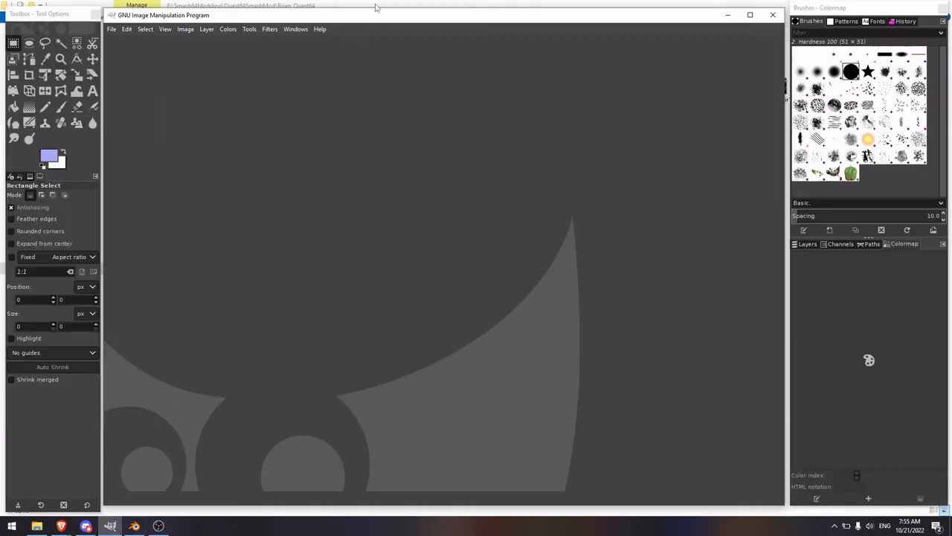
{"action": "left_click_drag", "start_coordinate": [370, 15], "coordinate": [366, 196]}
{"action": "left_click_drag", "start_coordinate": [301, 151], "coordinate": [318, 342]}
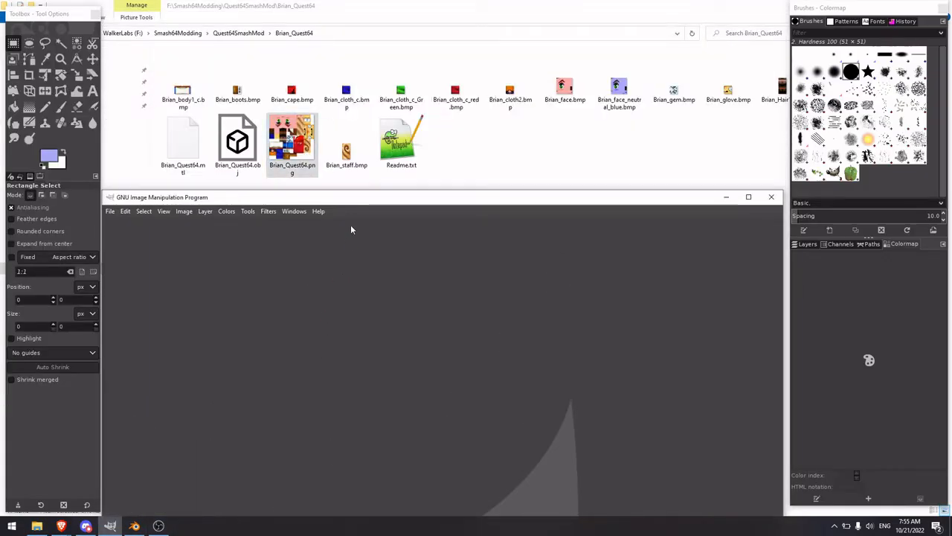
{"action": "left_click_drag", "start_coordinate": [365, 204], "coordinate": [366, 21]}
Try cropping the texture sheet to the 64 × 32 px face area with both eyes, undo the crop and clear the selection.
{"action": "scroll", "coordinate": [491, 273], "scroll_direction": "up", "scroll_amount": 4}
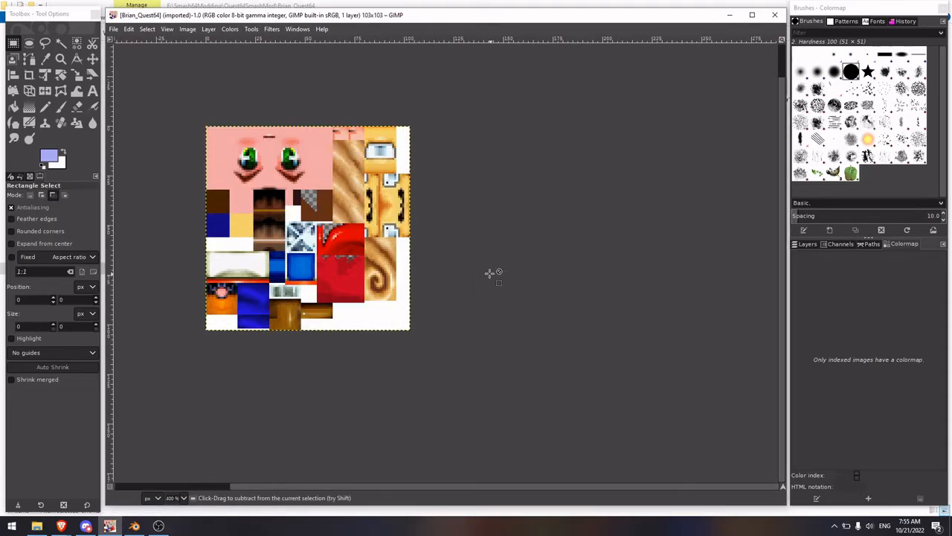
{"action": "scroll", "coordinate": [294, 244], "scroll_direction": "up", "scroll_amount": 1}
{"action": "scroll", "coordinate": [288, 279], "scroll_direction": "up", "scroll_amount": 1}
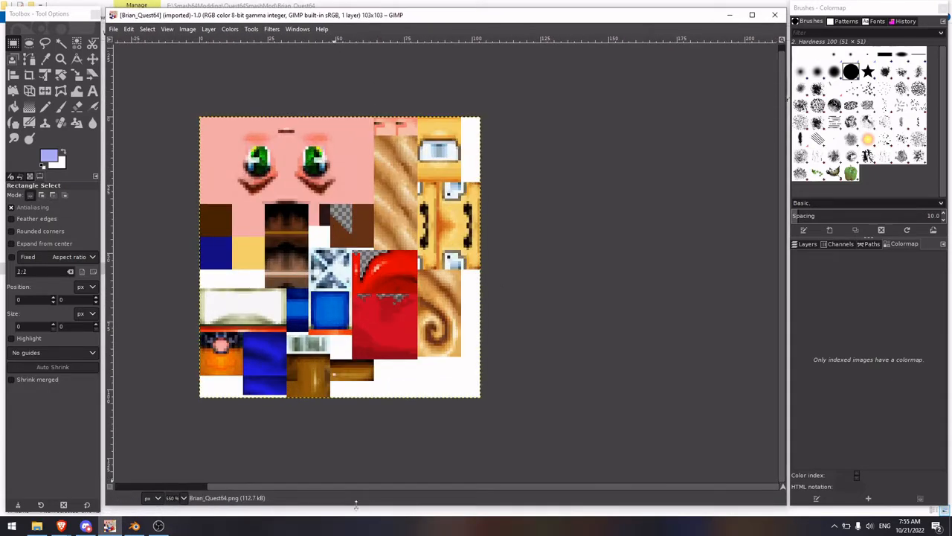
{"action": "left_click_drag", "start_coordinate": [380, 487], "coordinate": [284, 486]}
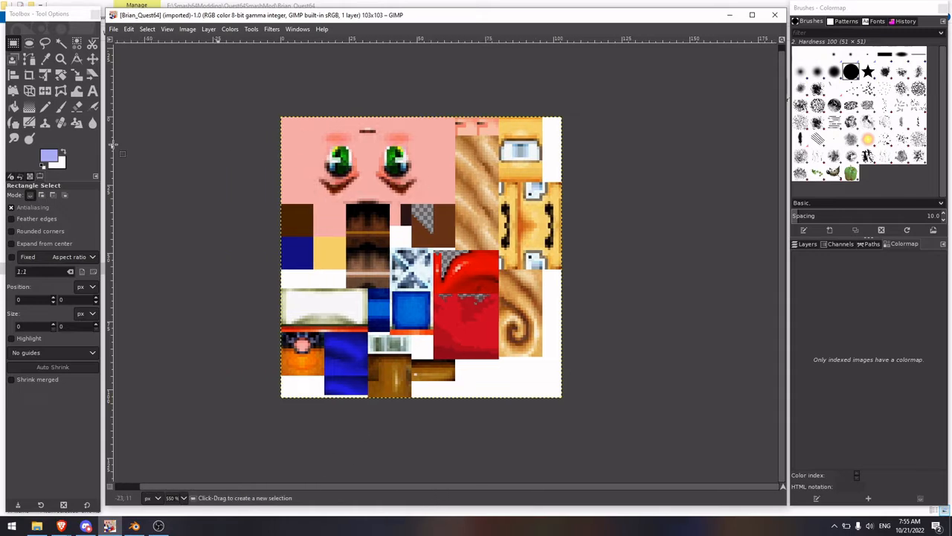
{"action": "left_click", "coordinate": [14, 46]}
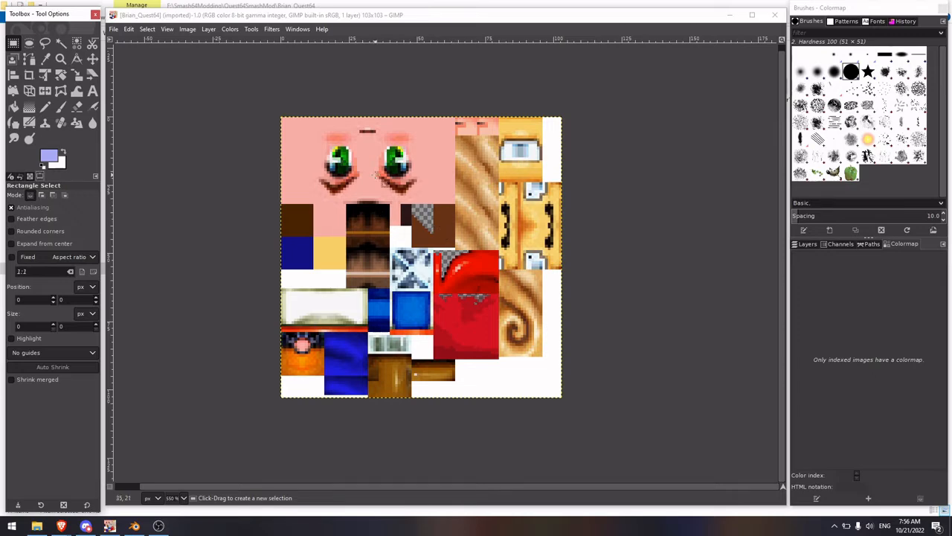
{"action": "scroll", "coordinate": [385, 184], "scroll_direction": "up", "scroll_amount": 1, "text": "ctrl"}
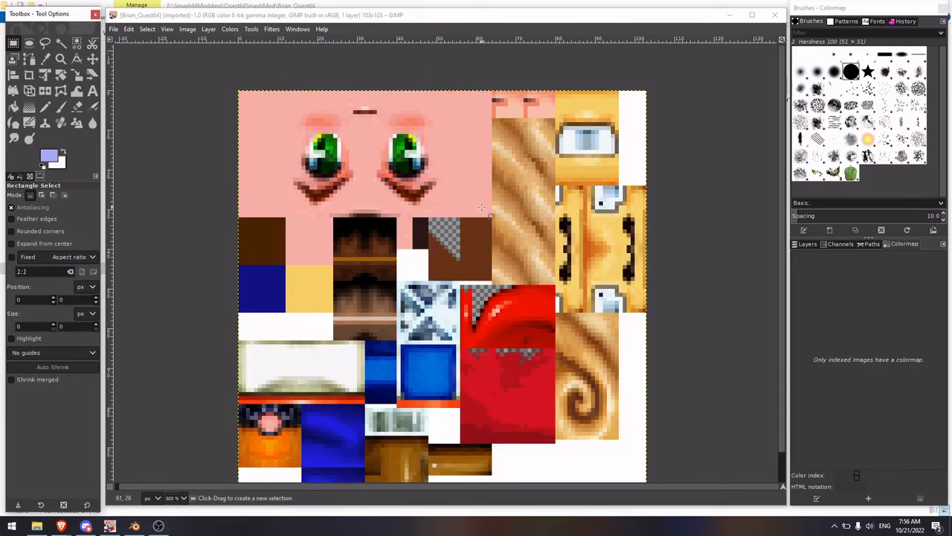
{"action": "left_click_drag", "start_coordinate": [489, 216], "coordinate": [237, 90]}
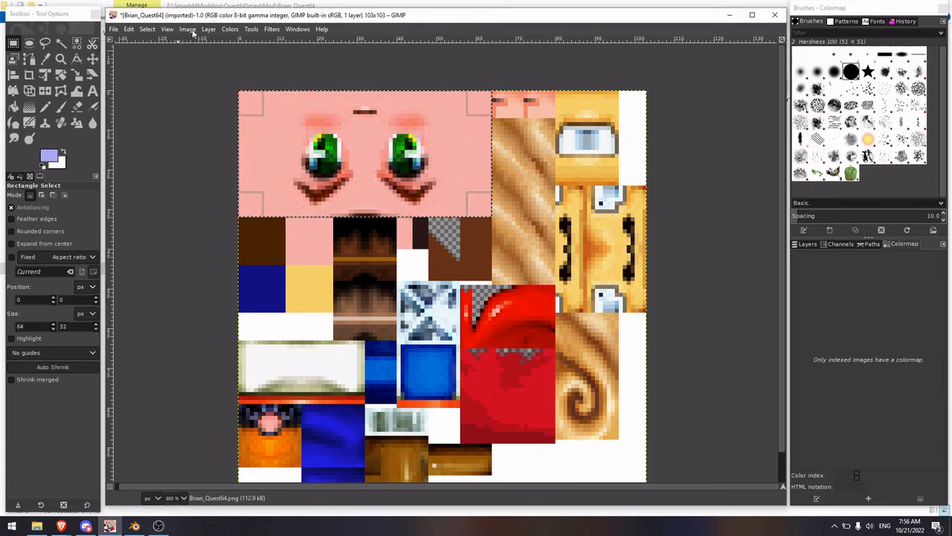
{"action": "left_click", "coordinate": [253, 103]}
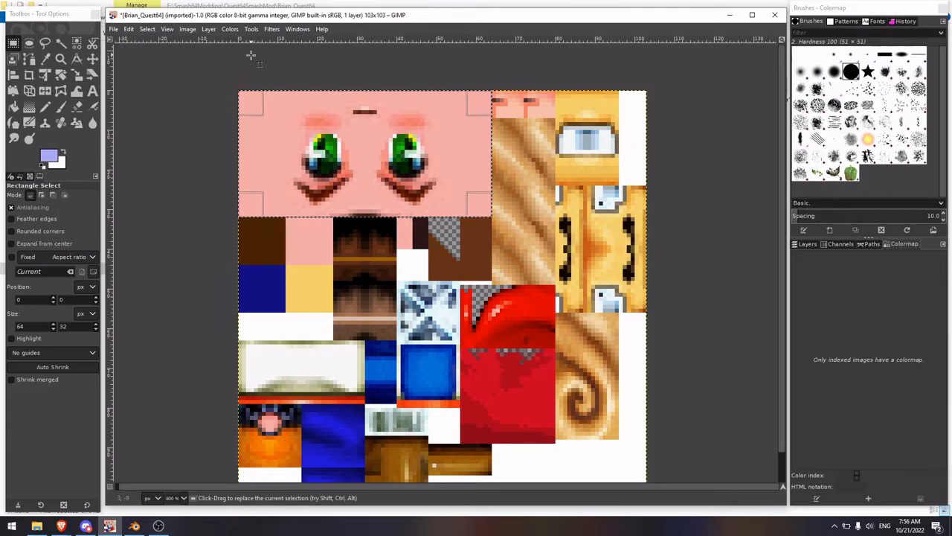
{"action": "left_click", "coordinate": [193, 30]}
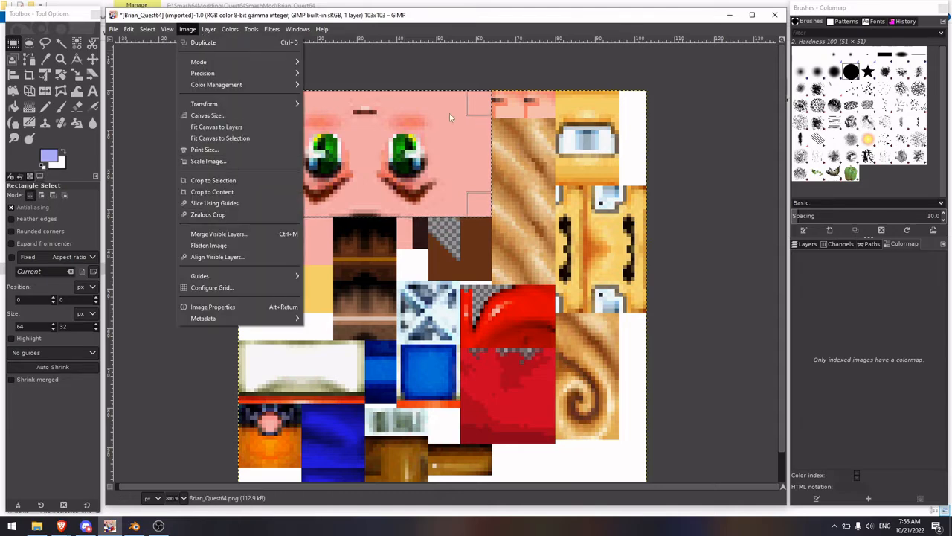
{"action": "left_click", "coordinate": [241, 181]}
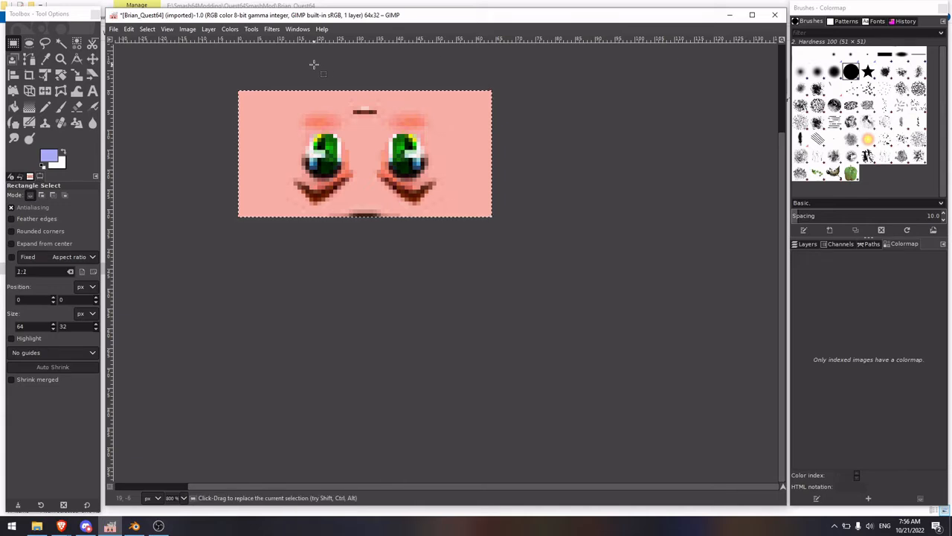
{"action": "key", "text": "ctrl+z"}
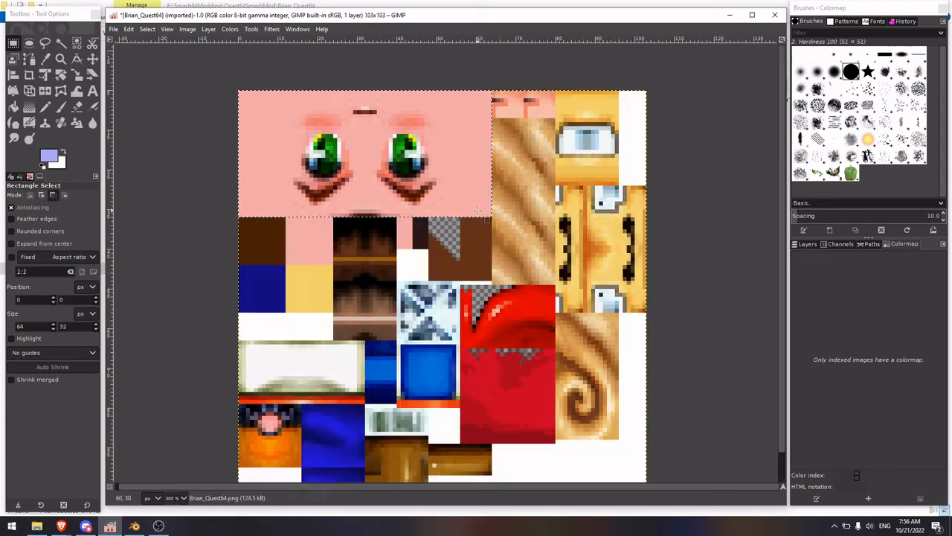
{"action": "left_click_drag", "start_coordinate": [417, 260], "coordinate": [416, 261]}
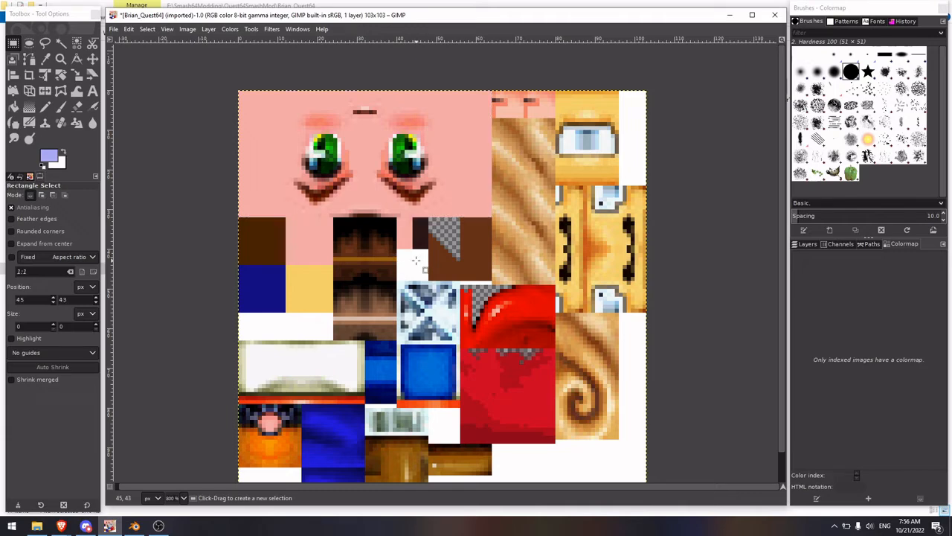
Copy the 8 × 8 px pink and dark patch at 40, 32 and paste it as a new layer.
{"action": "left_click", "coordinate": [804, 245]}
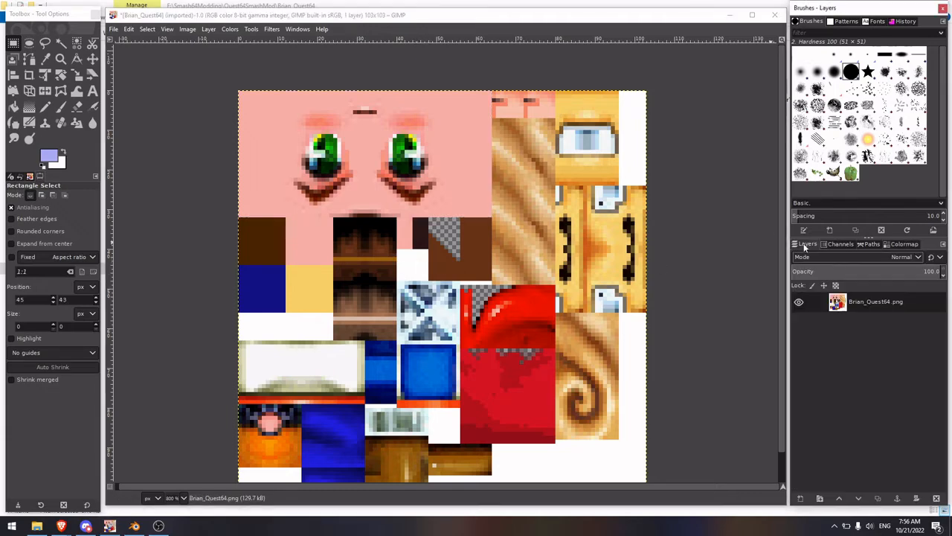
{"action": "left_click_drag", "start_coordinate": [427, 250], "coordinate": [398, 218]}
{"action": "key", "text": "ctrl+c"}
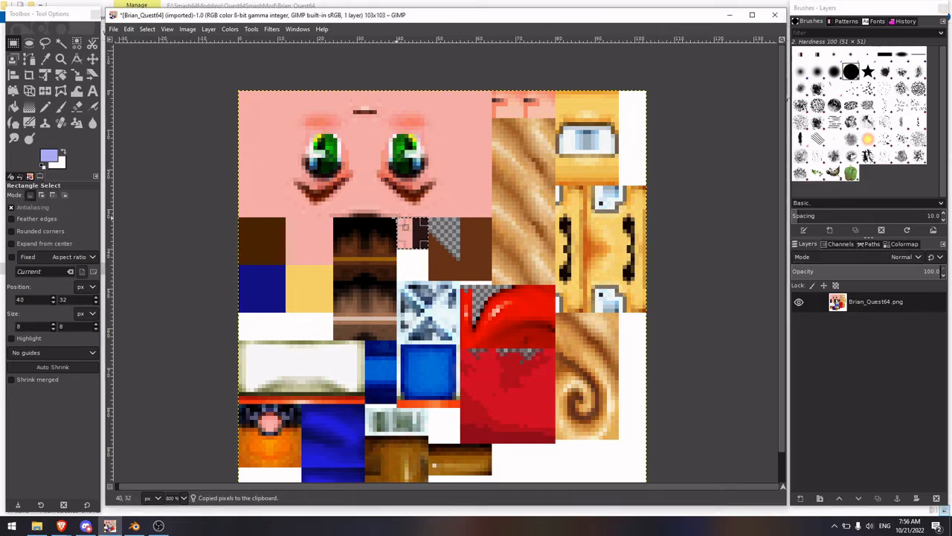
{"action": "key", "text": "ctrl+v"}
{"action": "right_click", "coordinate": [845, 316]}
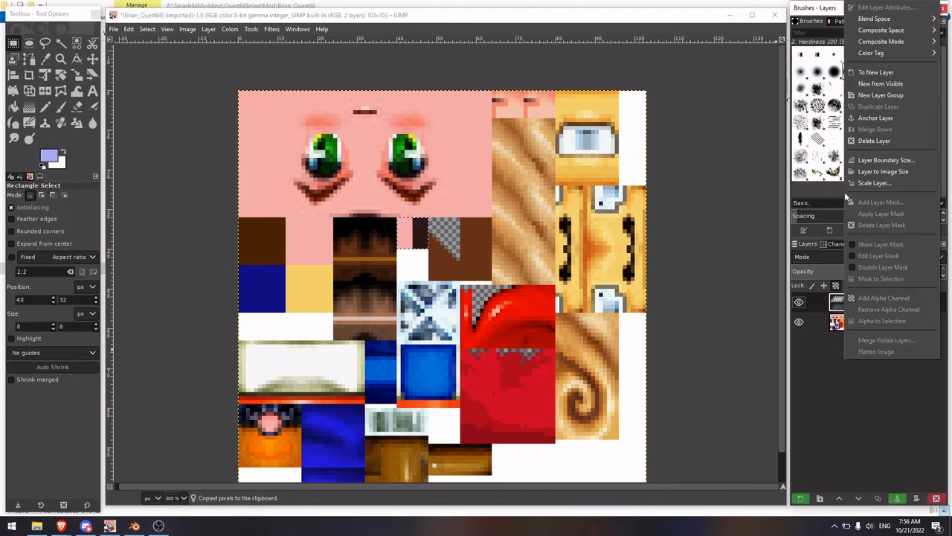
{"action": "left_click", "coordinate": [883, 74]}
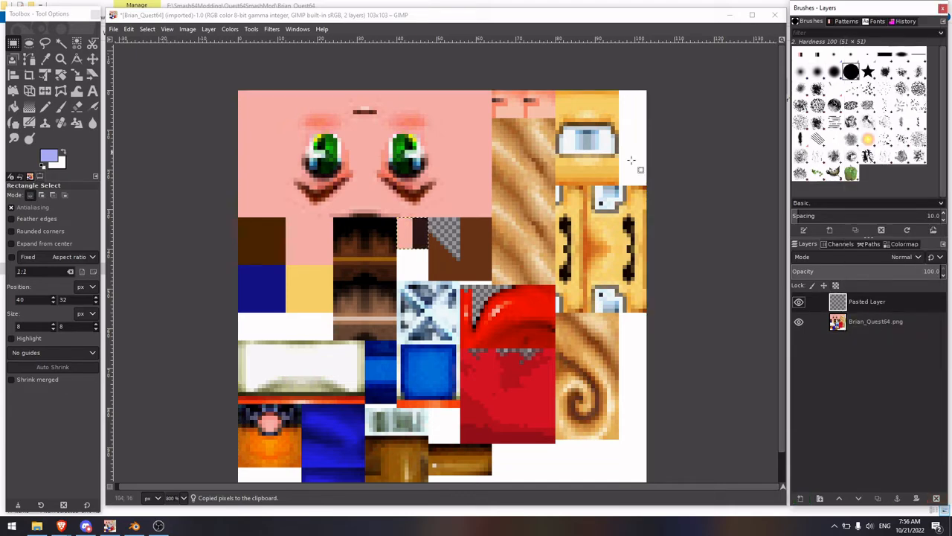
Copy the 8 × 7 px pink patch at 72, 0 from the Brian_Quest64.png layer and paste it as a new layer.
{"action": "left_click", "coordinate": [847, 319]}
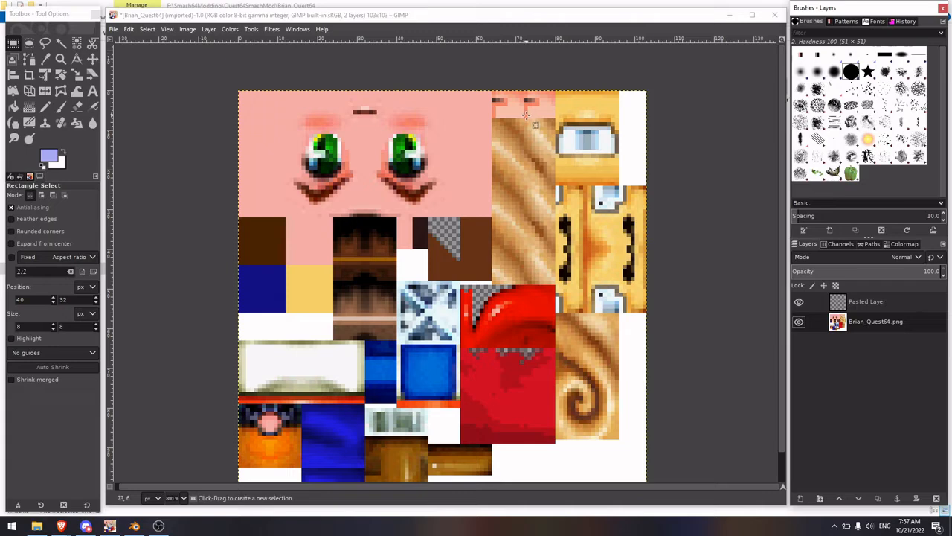
{"action": "left_click_drag", "start_coordinate": [526, 116], "coordinate": [555, 89]}
{"action": "key", "text": "ctrl+c"}
{"action": "key", "text": "ctrl+v"}
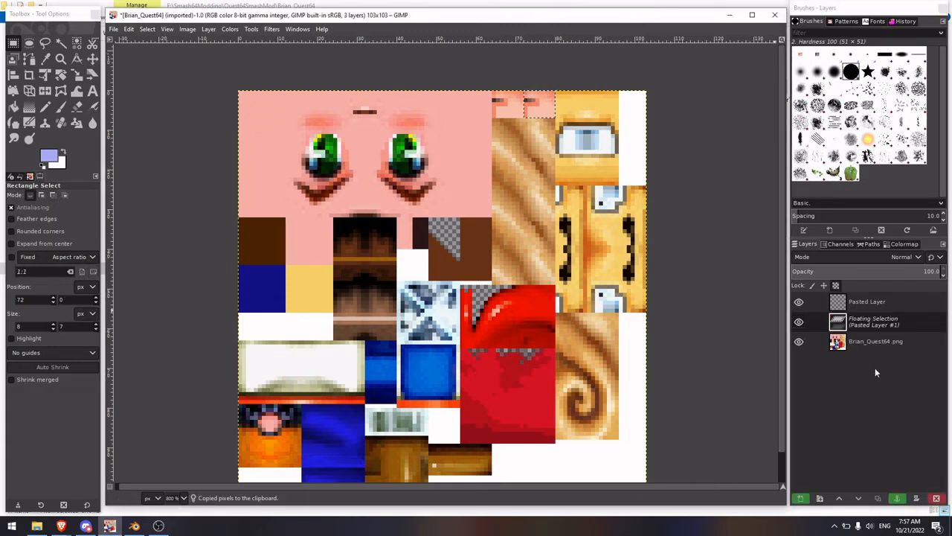
{"action": "right_click", "coordinate": [848, 322]}
{"action": "left_click", "coordinate": [897, 77]}
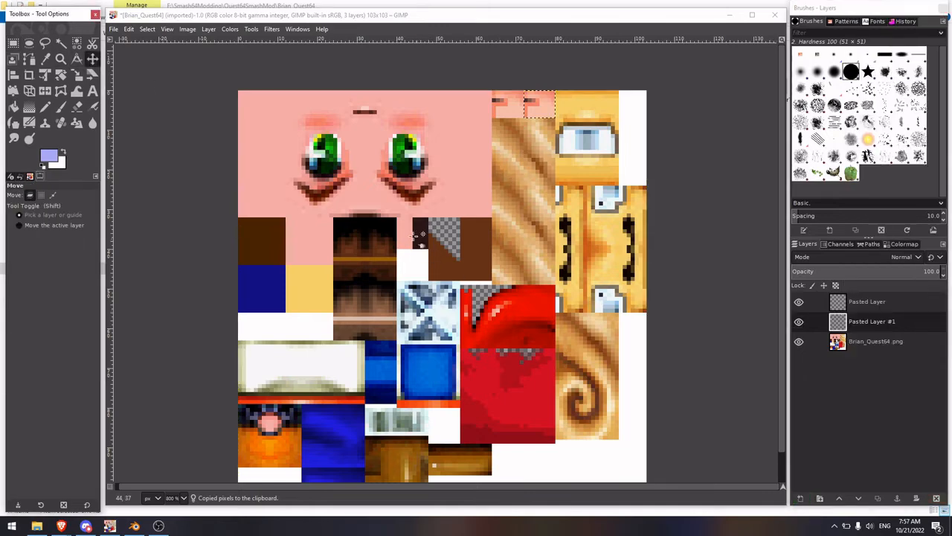
Move the two pasted patches onto the face's upper-right corner, the 8 × 7 px patch directly above the 8 × 8 px one.
{"action": "left_click_drag", "start_coordinate": [491, 309], "coordinate": [475, 131]}
{"action": "left_click_drag", "start_coordinate": [535, 113], "coordinate": [478, 135]}
Crop the image to the 32 × 32 px half of the face starting at 32, 0, including both pasted patches.
{"action": "left_click", "coordinate": [14, 44]}
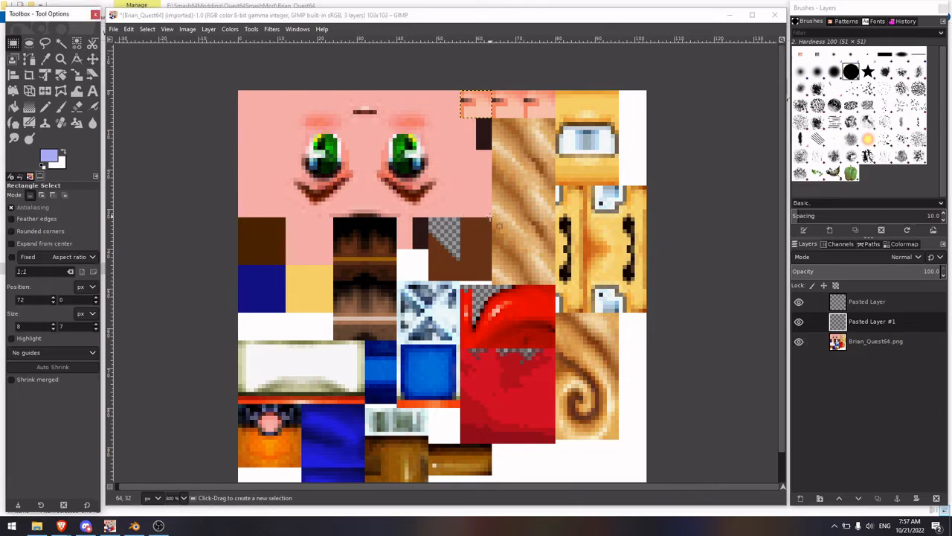
{"action": "left_click_drag", "start_coordinate": [492, 220], "coordinate": [373, 138]}
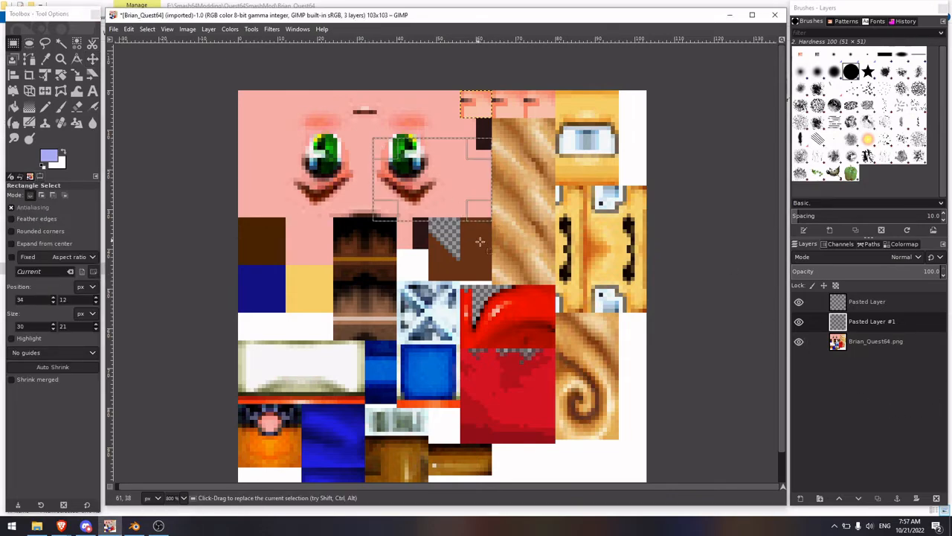
{"action": "left_click_drag", "start_coordinate": [475, 215], "coordinate": [470, 202]}
{"action": "left_click_drag", "start_coordinate": [413, 148], "coordinate": [395, 102]}
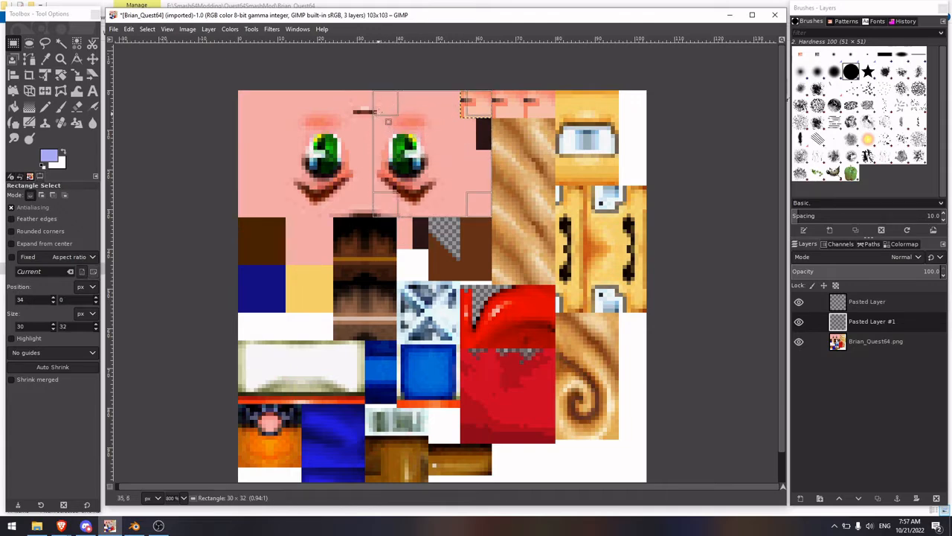
{"action": "left_click", "coordinate": [384, 141]}
{"action": "left_click", "coordinate": [385, 142]}
{"action": "left_click_drag", "start_coordinate": [392, 143], "coordinate": [384, 144]}
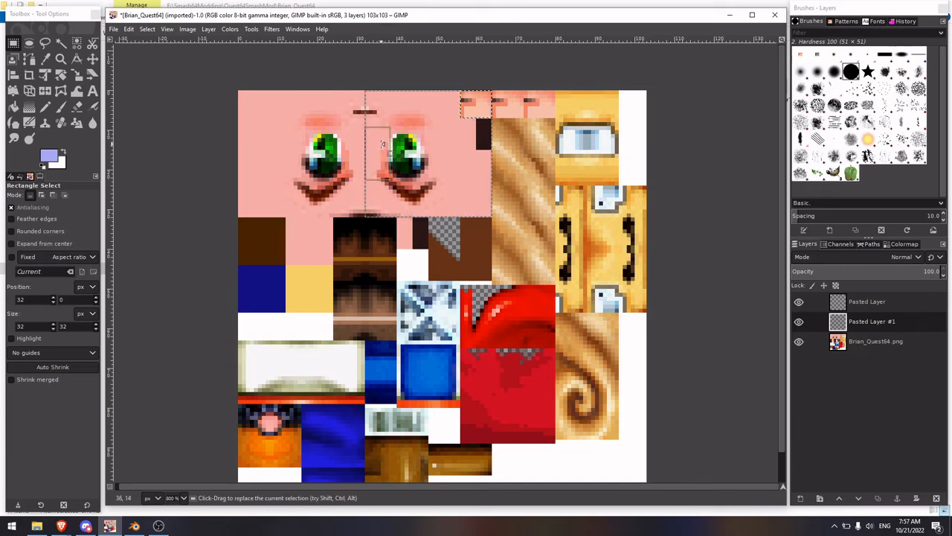
{"action": "left_click", "coordinate": [188, 30]}
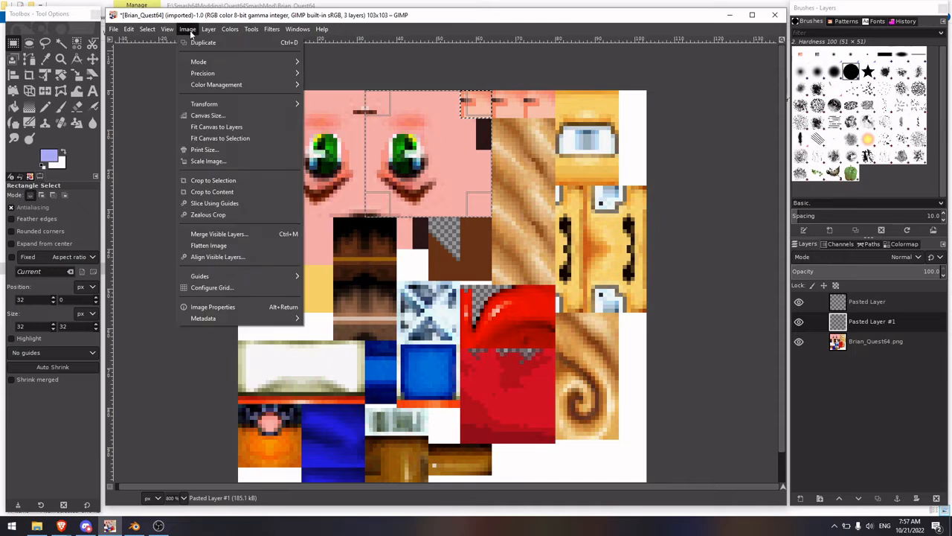
{"action": "left_click", "coordinate": [233, 179]}
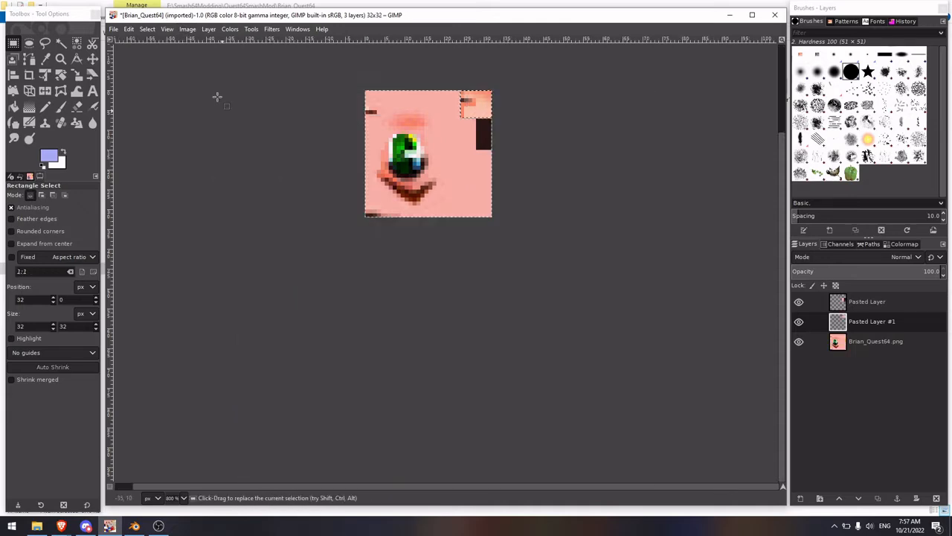
Rotate the whole cropped face image by 180° and clear the selection.
{"action": "left_click", "coordinate": [188, 30]}
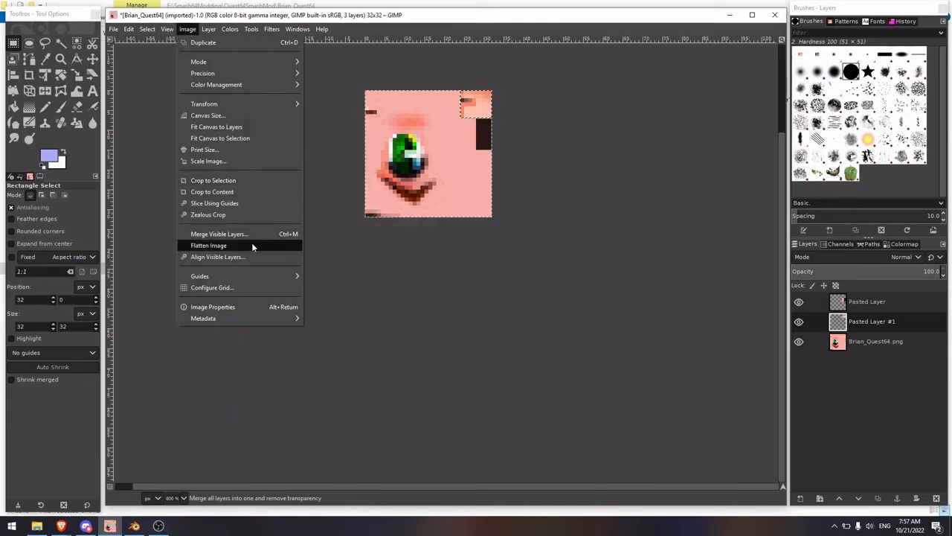
{"action": "mouse_move", "coordinate": [256, 107]}
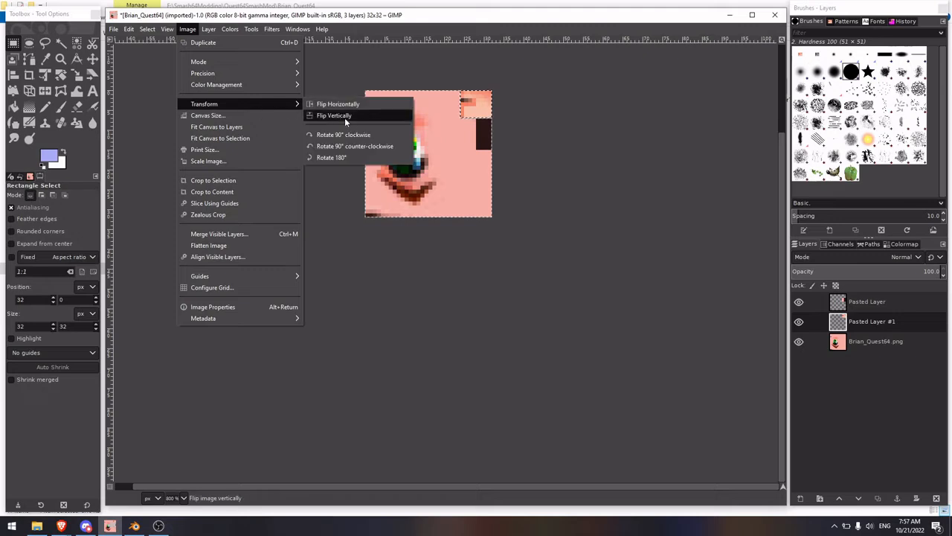
{"action": "left_click", "coordinate": [342, 157]}
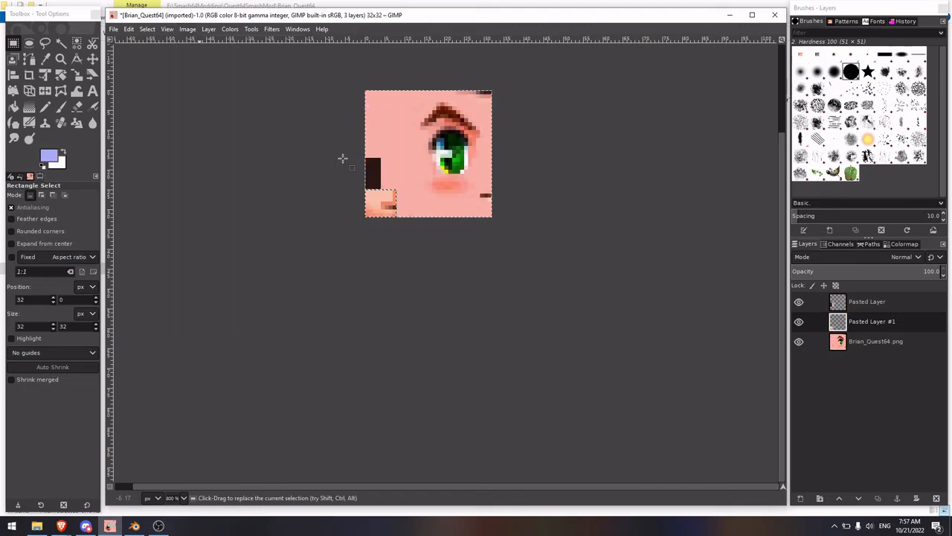
{"action": "left_click", "coordinate": [551, 214]}
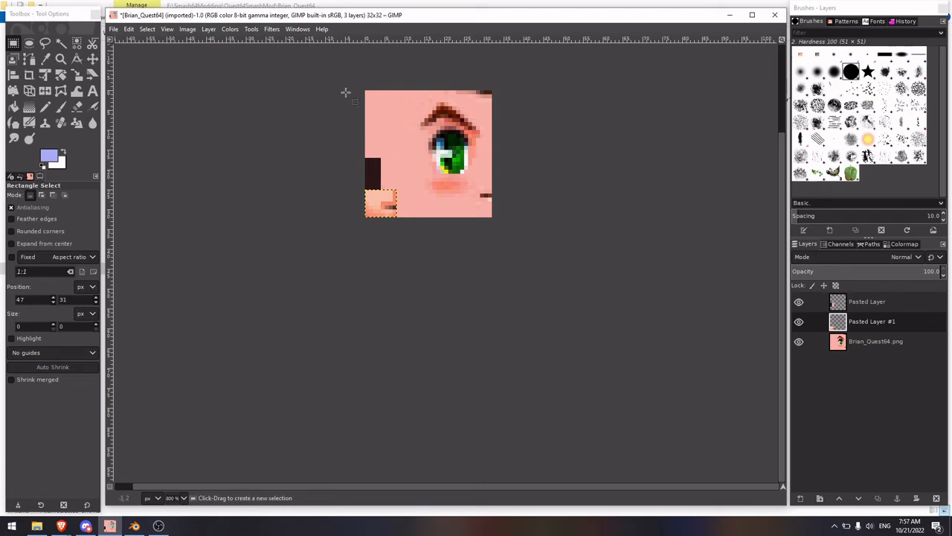
Convert the image to indexed colours with an optimum palette of at most 16 colours and no dithering.
{"action": "left_click", "coordinate": [223, 30]}
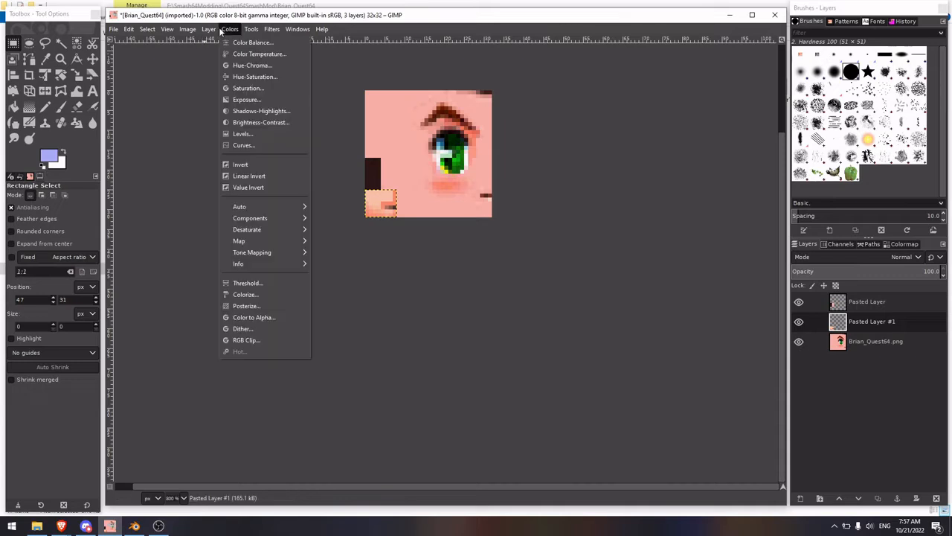
{"action": "mouse_move", "coordinate": [190, 31]}
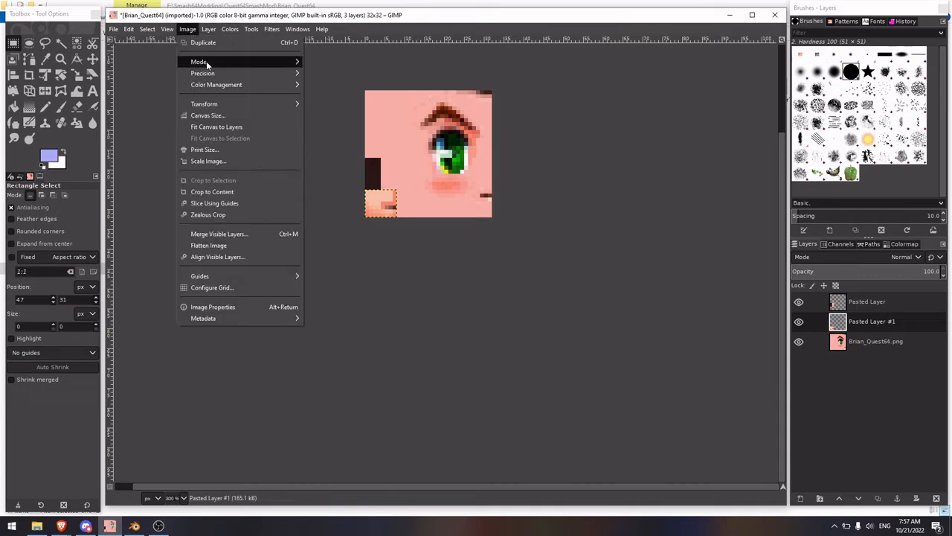
{"action": "mouse_move", "coordinate": [207, 63]}
{"action": "left_click", "coordinate": [330, 85]}
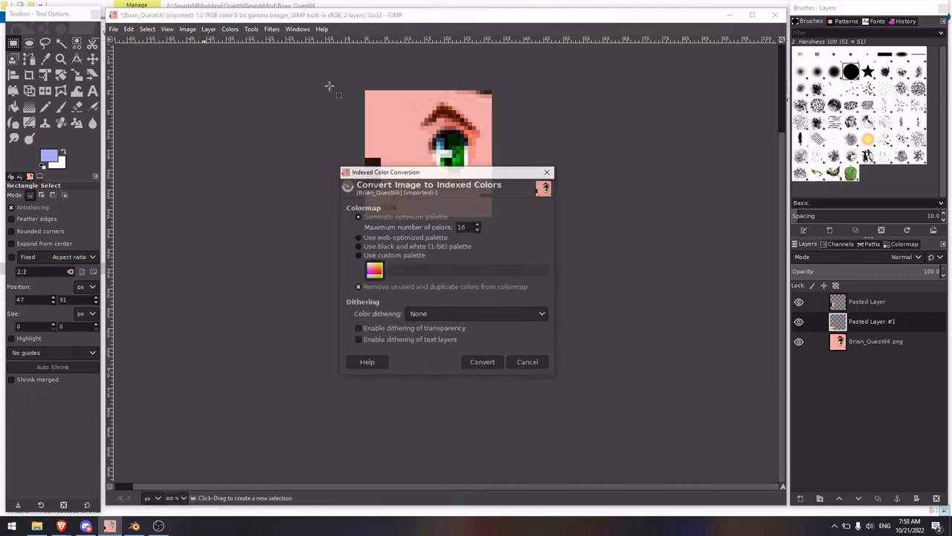
{"action": "left_click", "coordinate": [493, 362]}
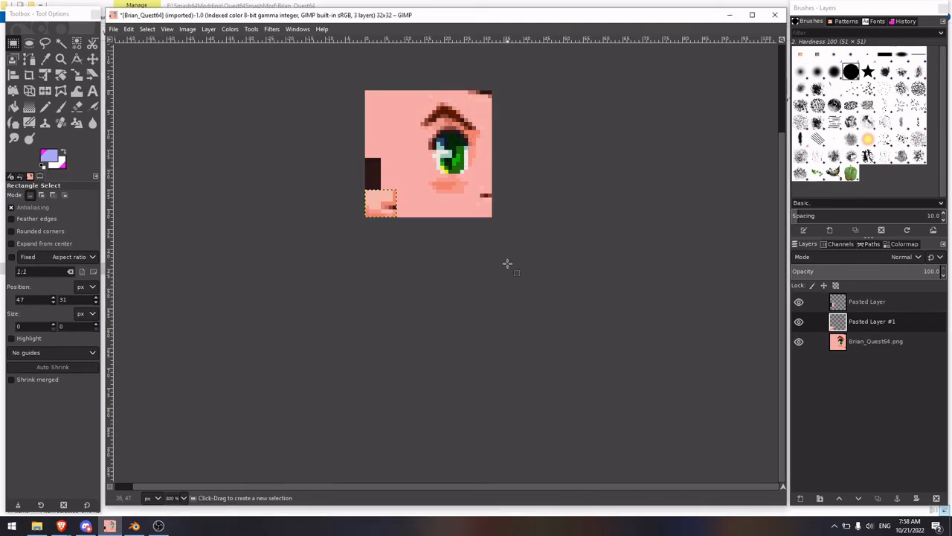
{"action": "scroll", "coordinate": [502, 195], "scroll_direction": "up", "scroll_amount": 3}
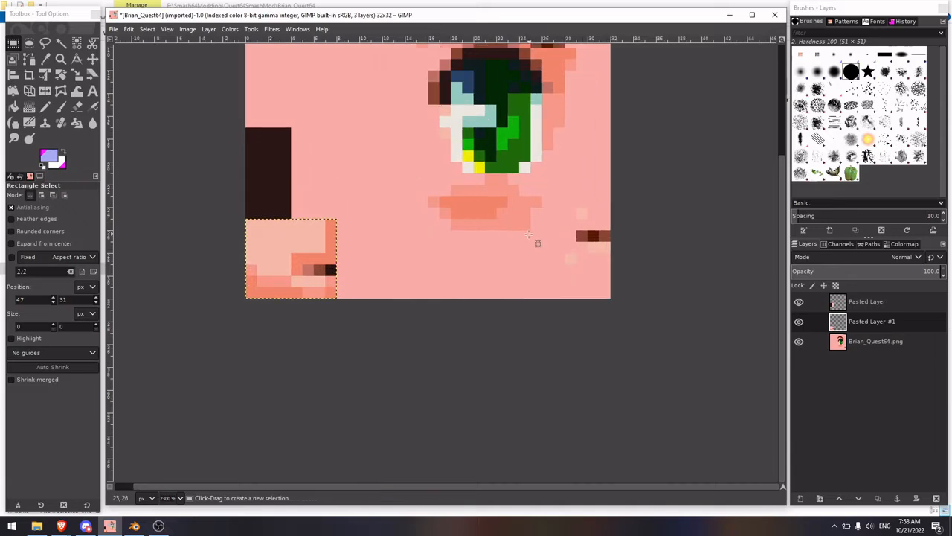
{"action": "scroll", "coordinate": [528, 236], "scroll_direction": "down", "scroll_amount": 1}
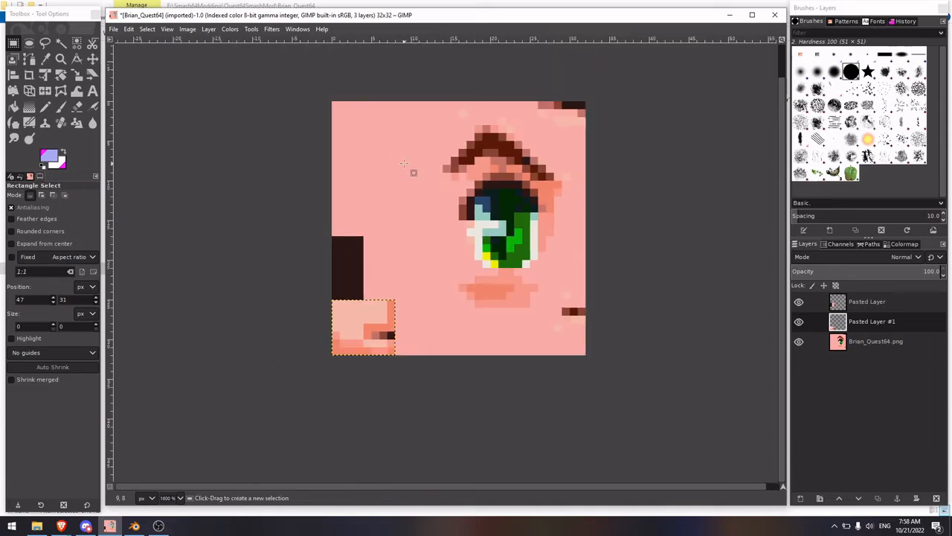
Compare the face in RGB and indexed colours by undoing and redoing the conversion, leaving the indexed version in place.
{"action": "key", "text": "ctrl+z"}
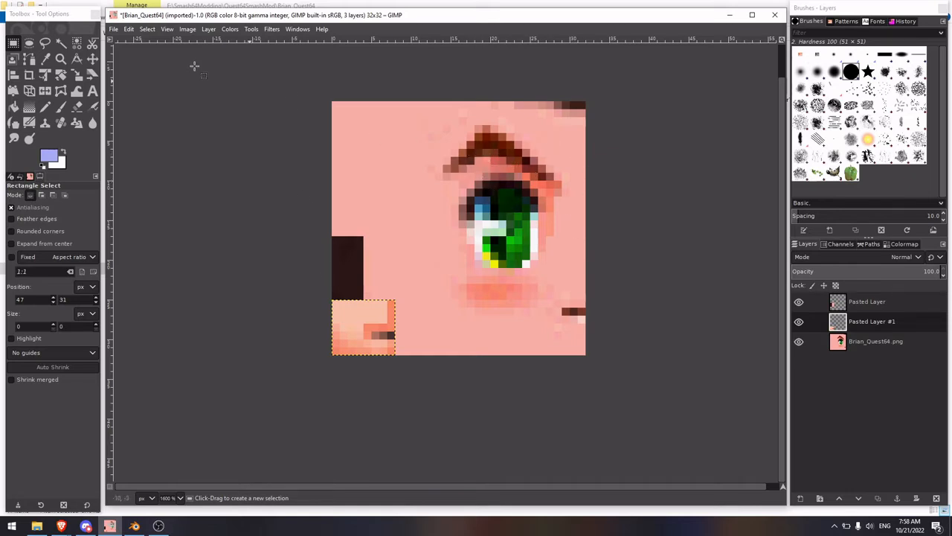
{"action": "key", "text": "ctrl"}
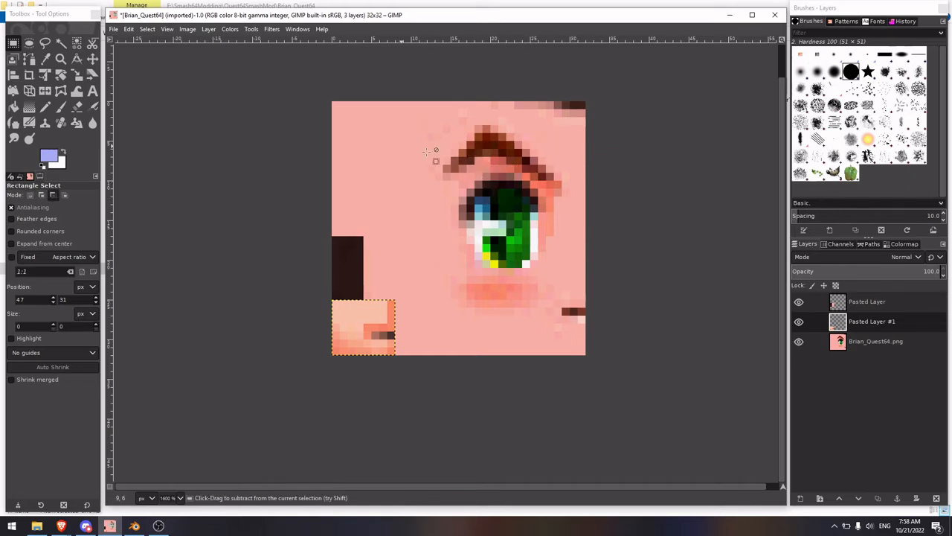
{"action": "key", "text": "ctrl+y"}
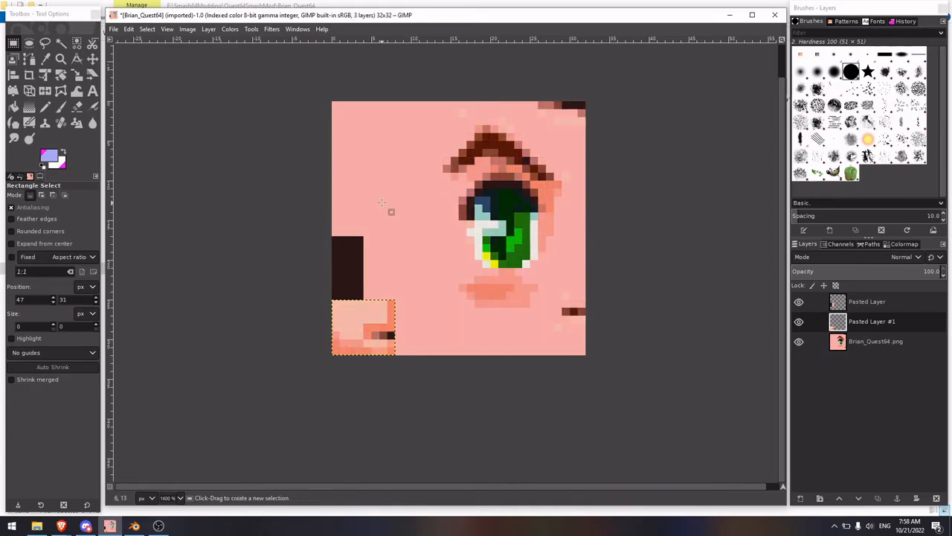
{"action": "key", "text": "ctrl+z"}
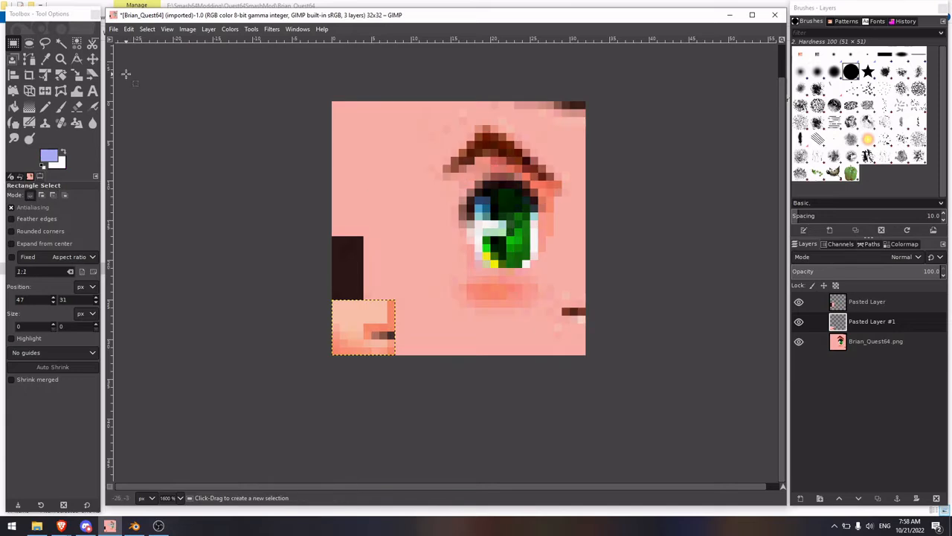
{"action": "left_click", "coordinate": [188, 29]}
{"action": "mouse_move", "coordinate": [215, 62]}
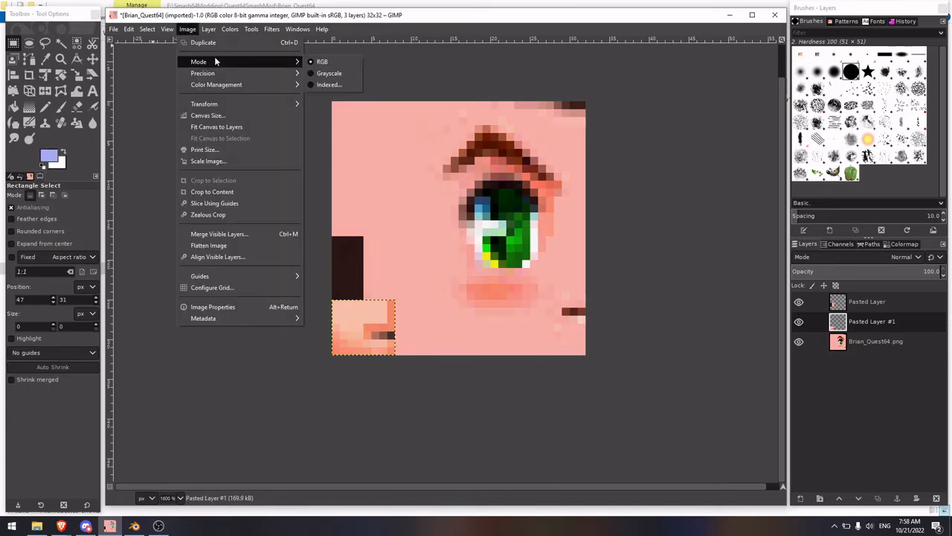
{"action": "left_click", "coordinate": [556, 28]}
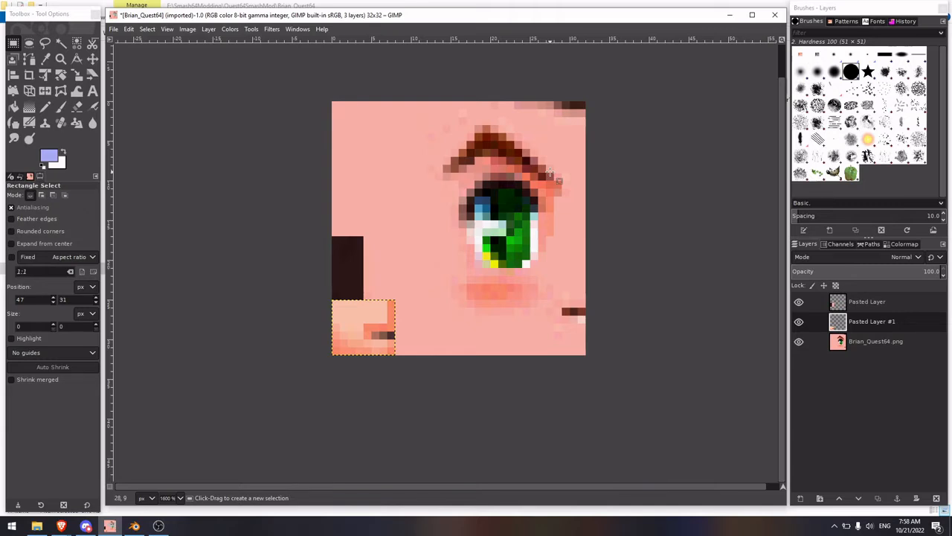
{"action": "key", "text": "ctrl"}
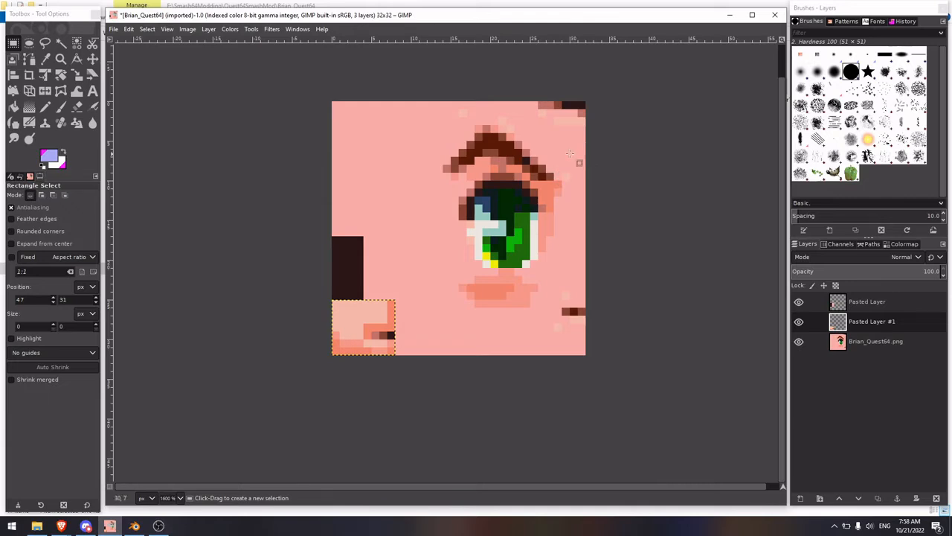
Show the colormap of the indexed face image to examine its palette.
{"action": "left_click", "coordinate": [273, 29]}
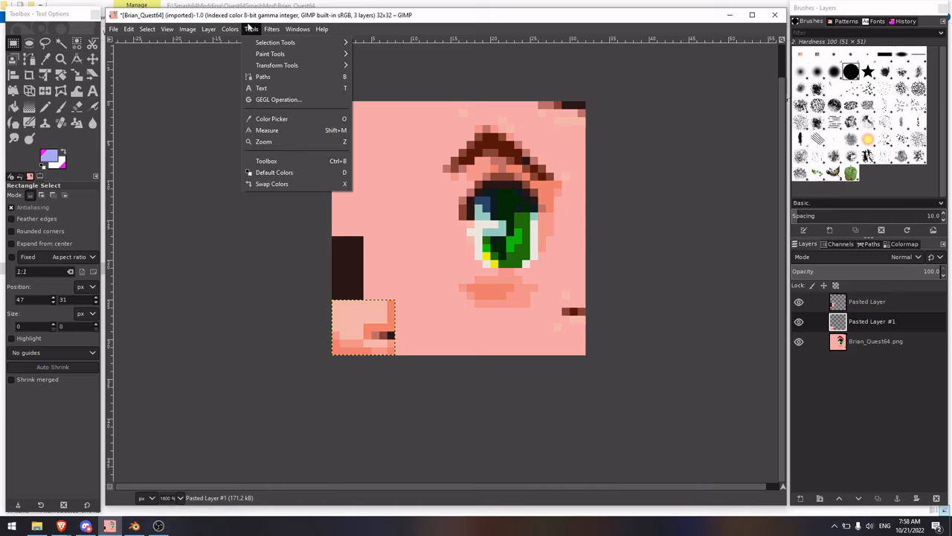
{"action": "mouse_move", "coordinate": [310, 31]}
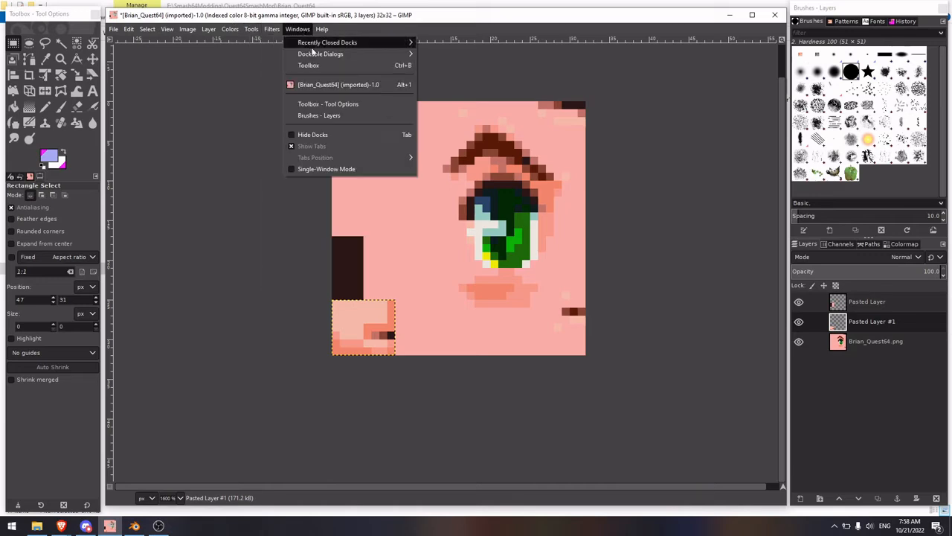
{"action": "mouse_move", "coordinate": [343, 53]}
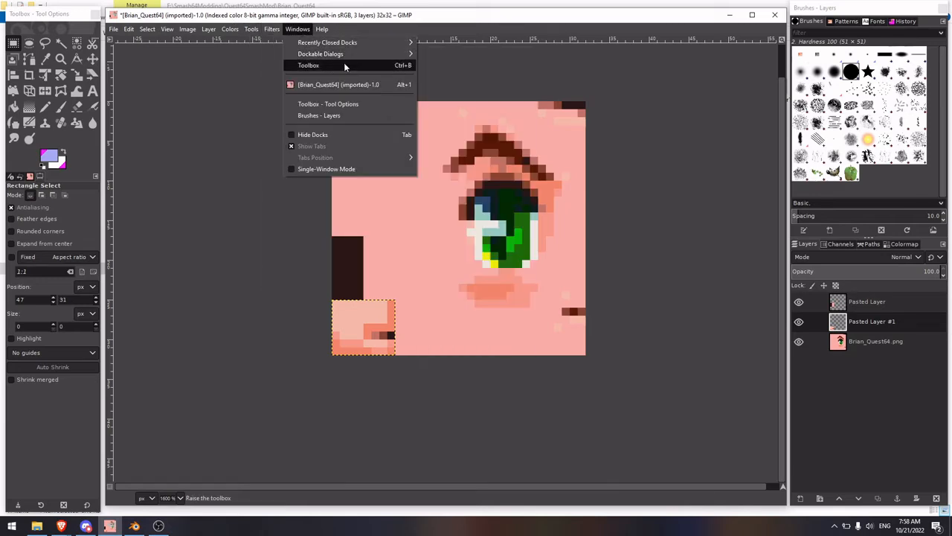
{"action": "mouse_move", "coordinate": [389, 55]}
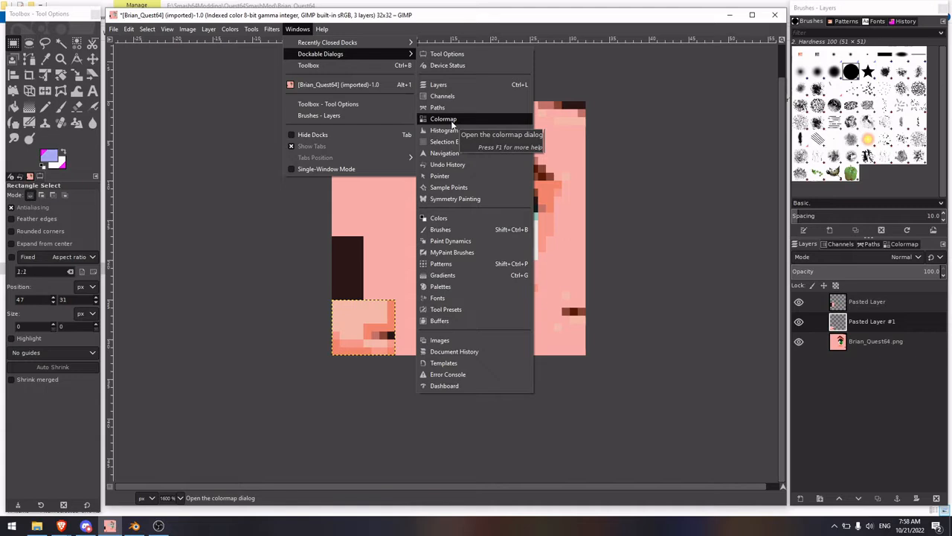
{"action": "left_click", "coordinate": [897, 242]}
{"action": "left_click", "coordinate": [897, 243]}
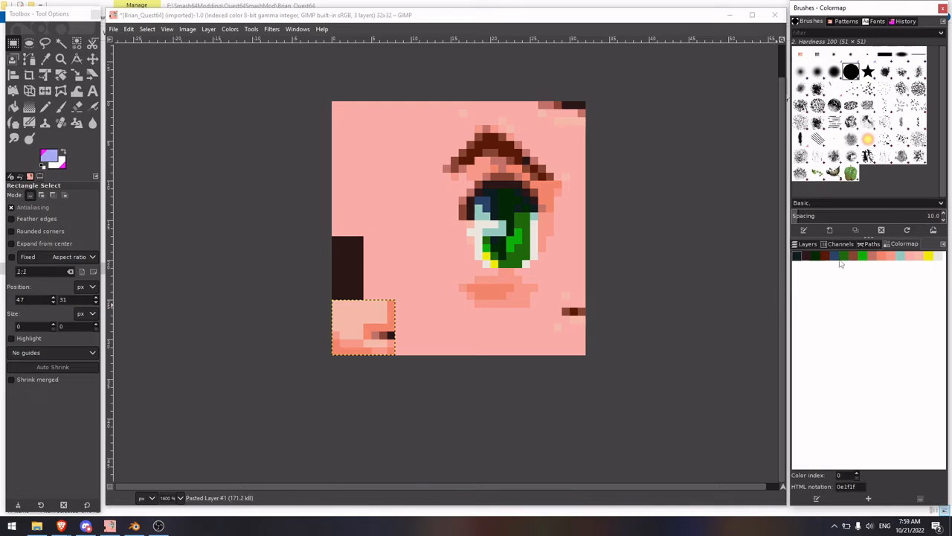
Try out a different colour for the light pink colormap entry 13 and discard the edit.
{"action": "double_click", "coordinate": [911, 256]}
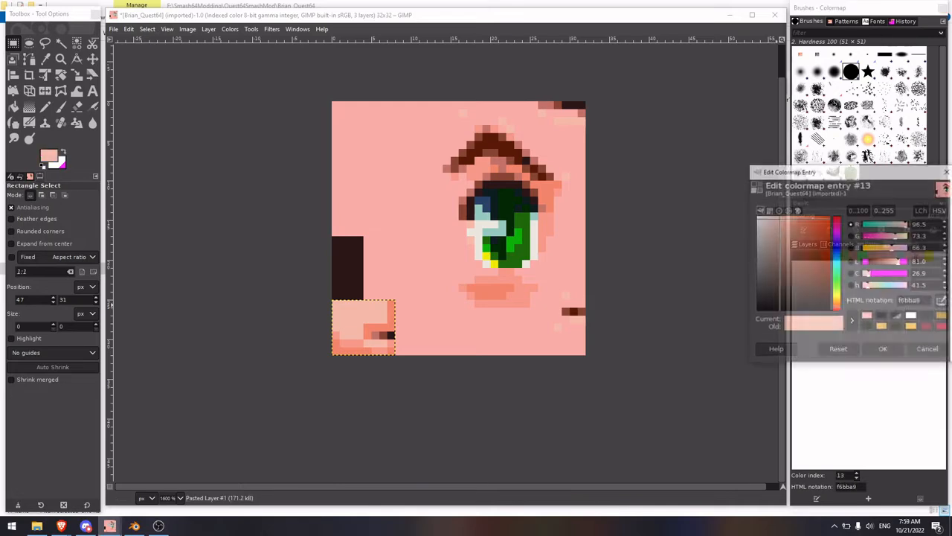
{"action": "left_click_drag", "start_coordinate": [817, 260], "coordinate": [834, 226]}
{"action": "left_click", "coordinate": [929, 349]}
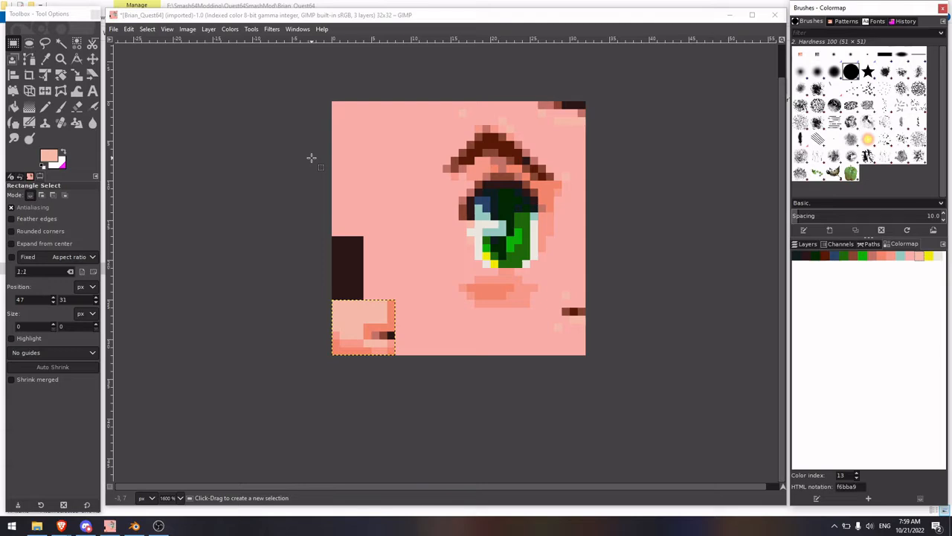
Start exporting the indexed face image into the Brian_Quest64 folder inside Quest64SmashMod.
{"action": "left_click", "coordinate": [113, 30]}
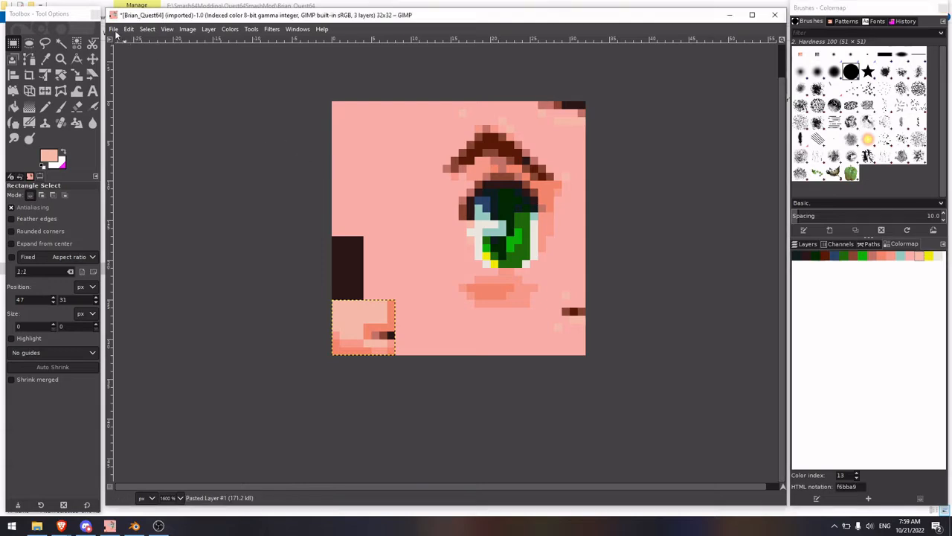
{"action": "left_click", "coordinate": [152, 185]}
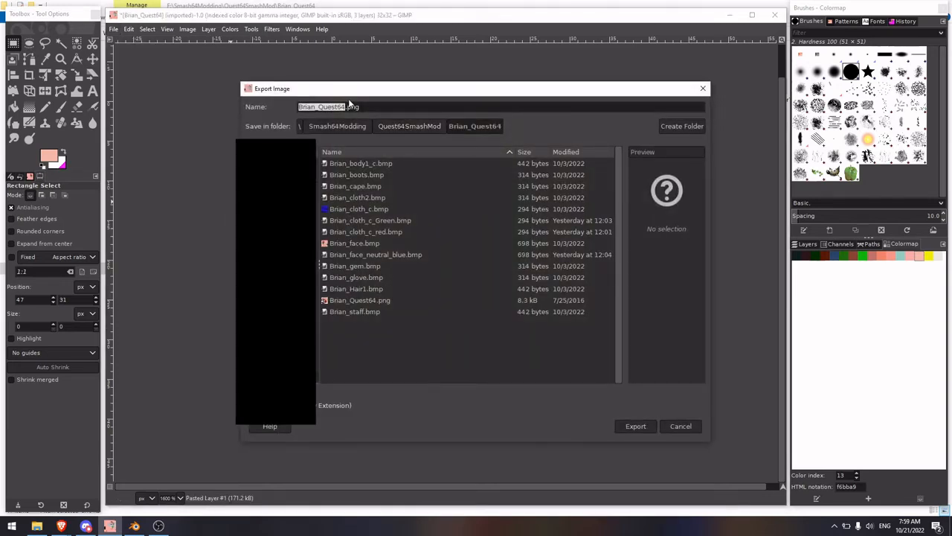
{"action": "left_click", "coordinate": [410, 126]}
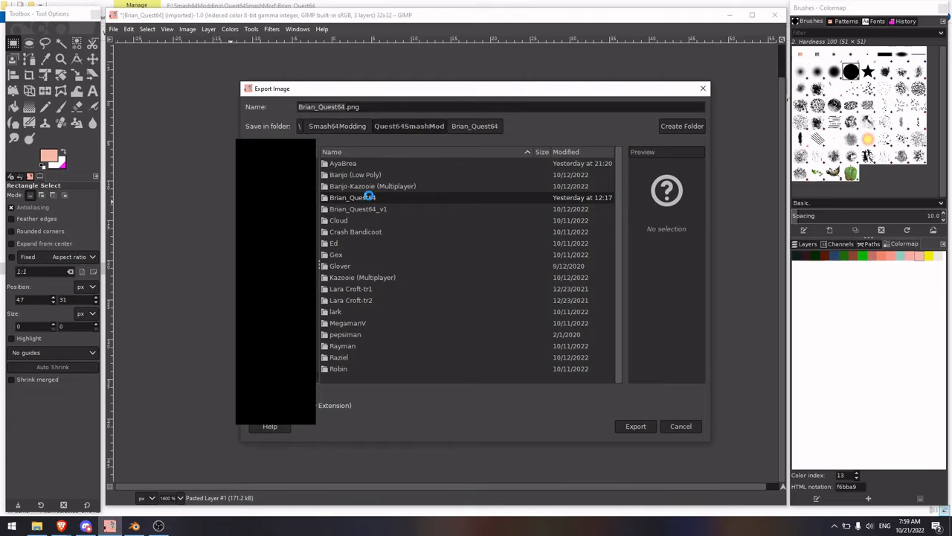
{"action": "double_click", "coordinate": [333, 107]}
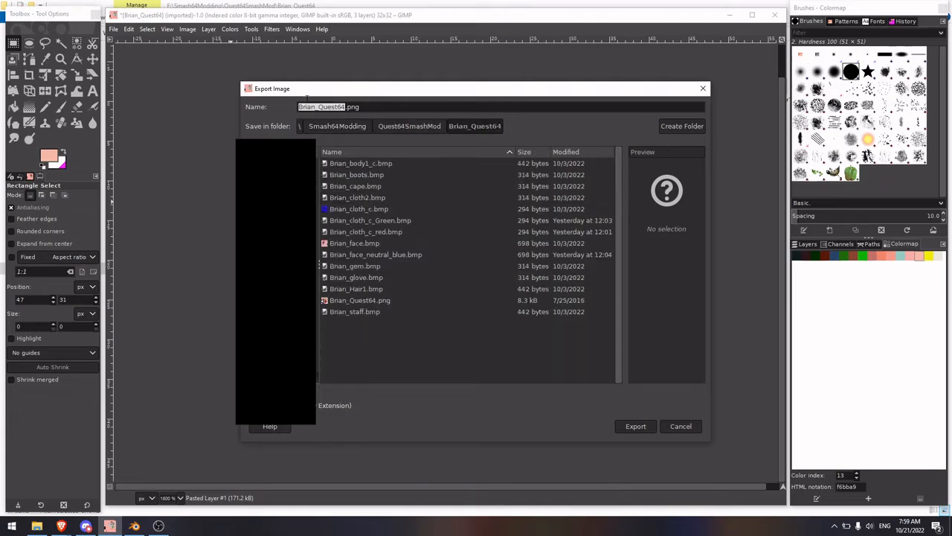
Name the export file Brian_face_neutral_1.bmp.
{"action": "left_click", "coordinate": [344, 107]}
{"action": "key", "text": "BackSpace"}
{"action": "key", "text": "BackSpace"}
{"action": "key", "text": "BackSpace"}
{"action": "key", "text": "BackSpace"}
{"action": "key", "text": "BackSpace"}
{"action": "key", "text": "BackSpace"}
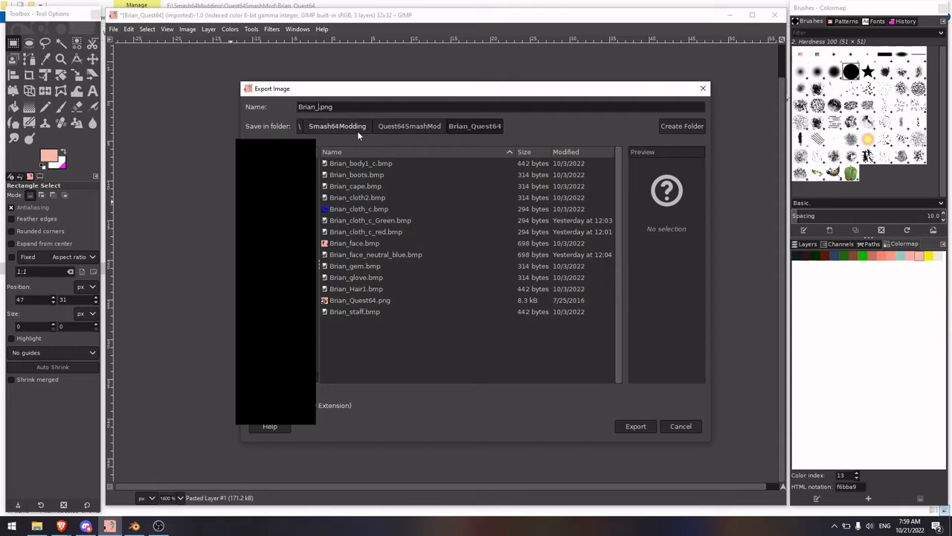
{"action": "type", "text": "face_"}
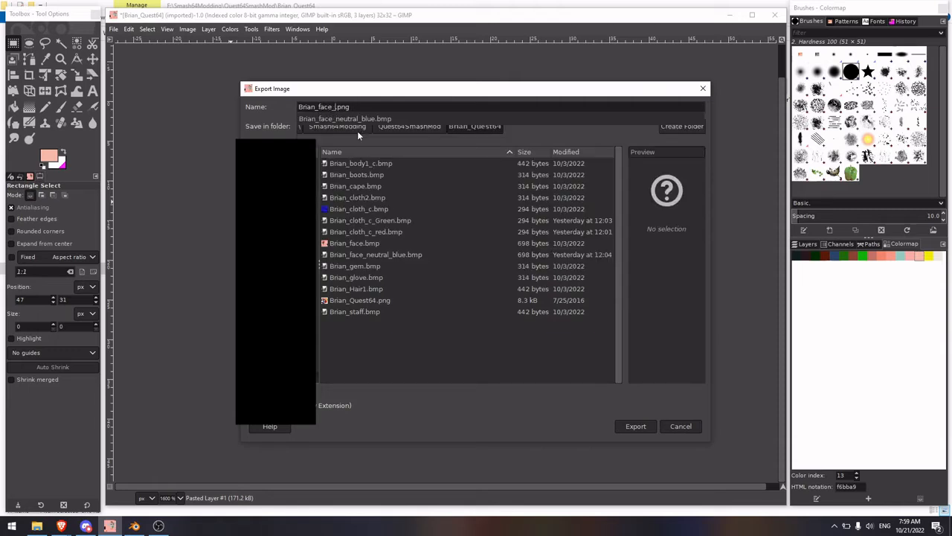
{"action": "type", "text": "neural"}
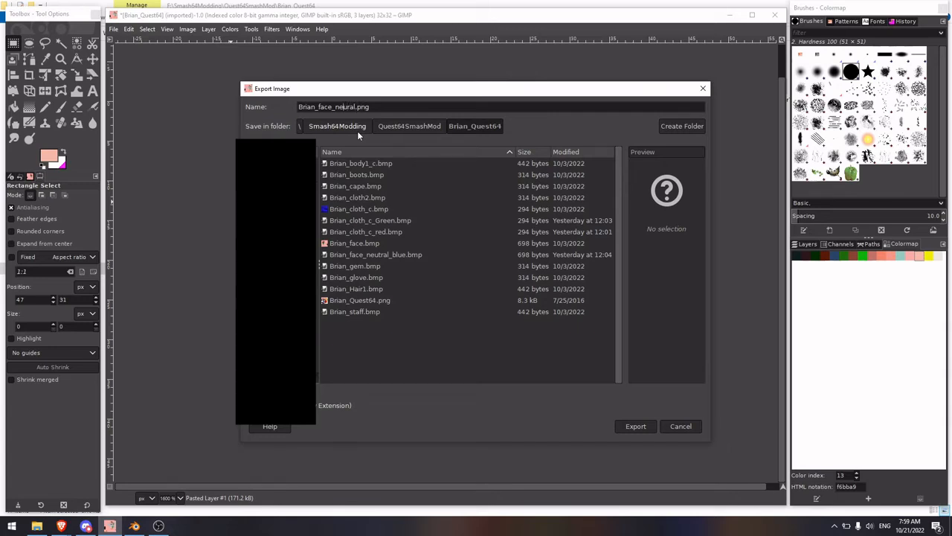
{"action": "type", "text": "t"}
Export the face image as BMP without run-length encoding, accepting that the alpha channel is ignored.
{"action": "left_click", "coordinate": [633, 427]}
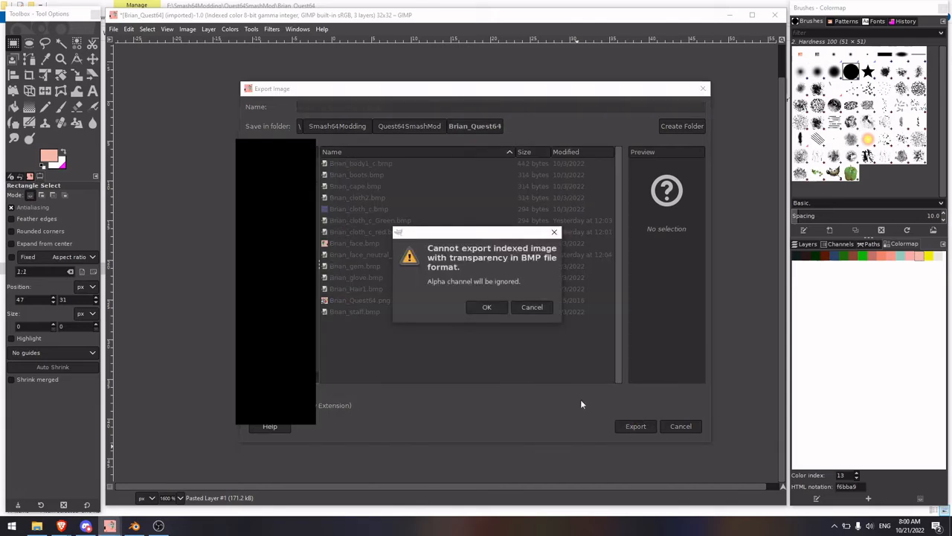
{"action": "left_click", "coordinate": [477, 305]}
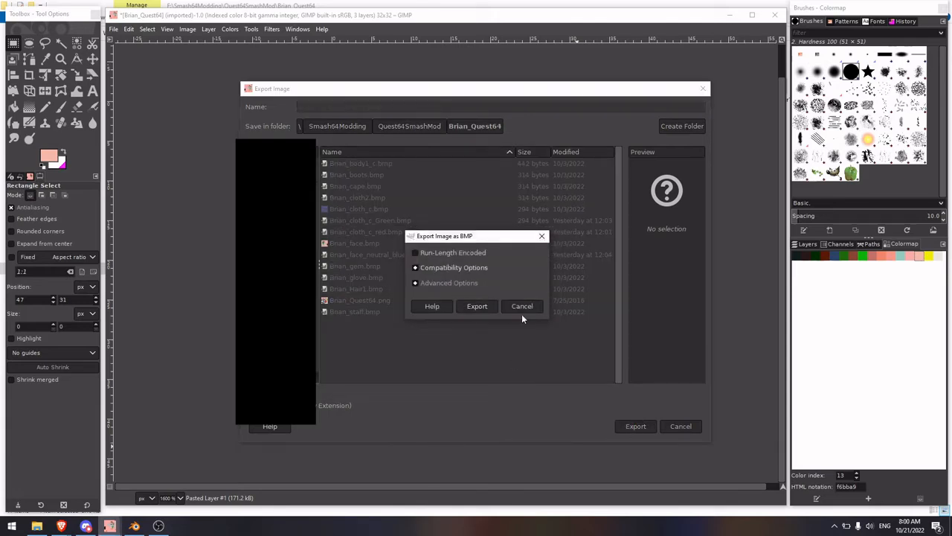
{"action": "left_click", "coordinate": [480, 308]}
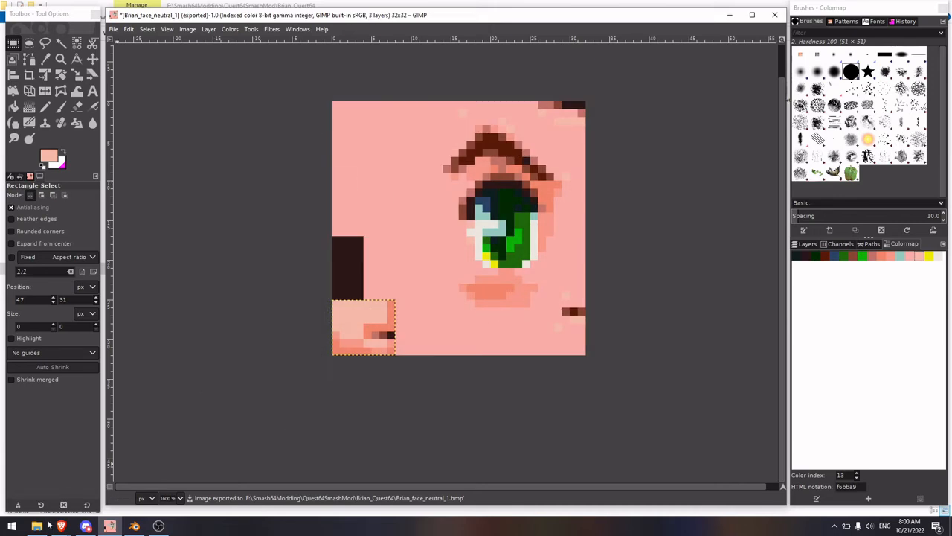
Switch to File Explorer and compare the size of Brian_face_neutral_1.bmp with the original Brian_Quest64.png.
{"action": "mouse_move", "coordinate": [37, 525]}
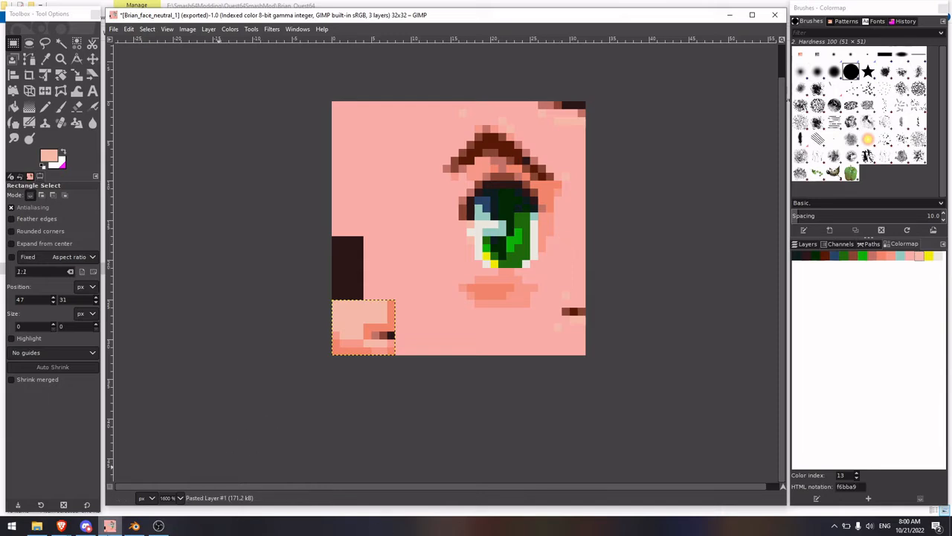
{"action": "left_click", "coordinate": [37, 526]}
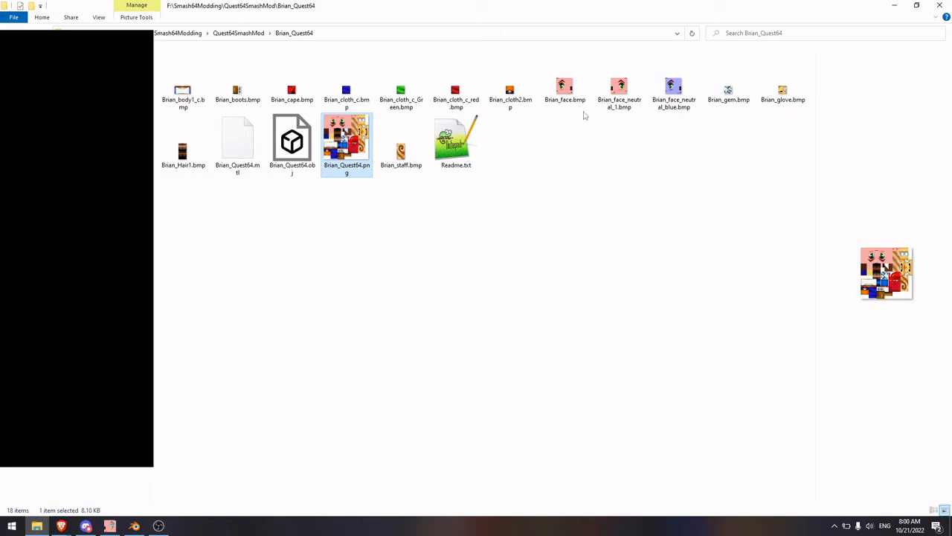
{"action": "left_click_drag", "start_coordinate": [623, 146], "coordinate": [619, 101]}
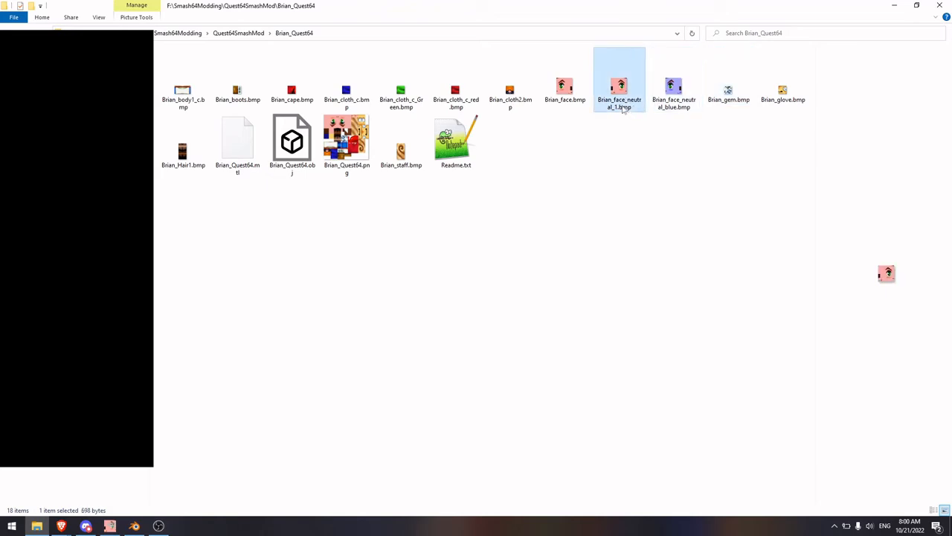
{"action": "left_click", "coordinate": [370, 154]}
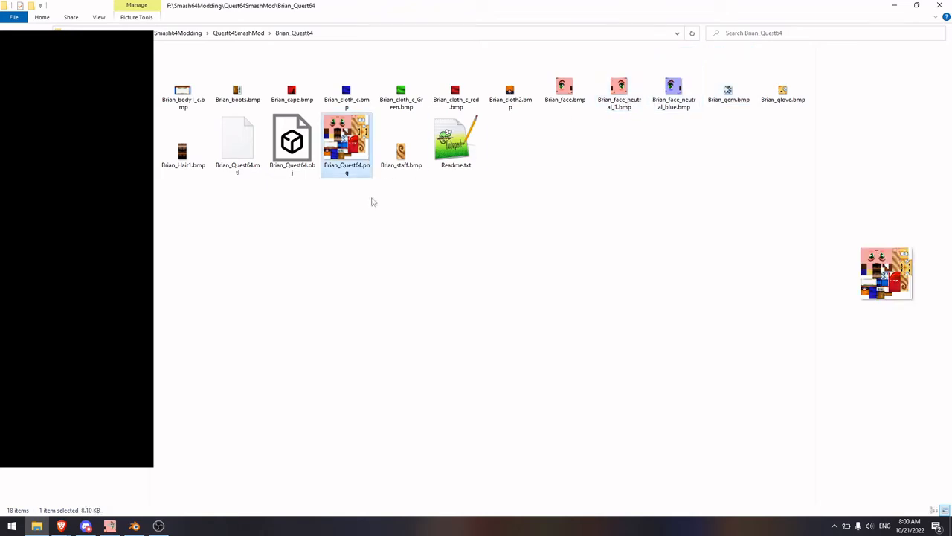
{"action": "left_click", "coordinate": [501, 319]}
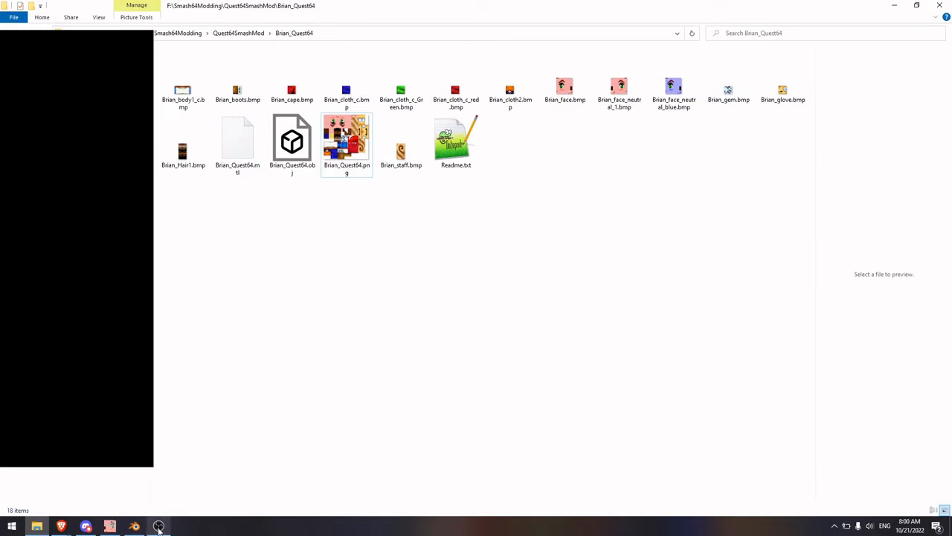
Switch to Blender and show the material settings of the character's head mesh.
{"action": "left_click", "coordinate": [134, 526]}
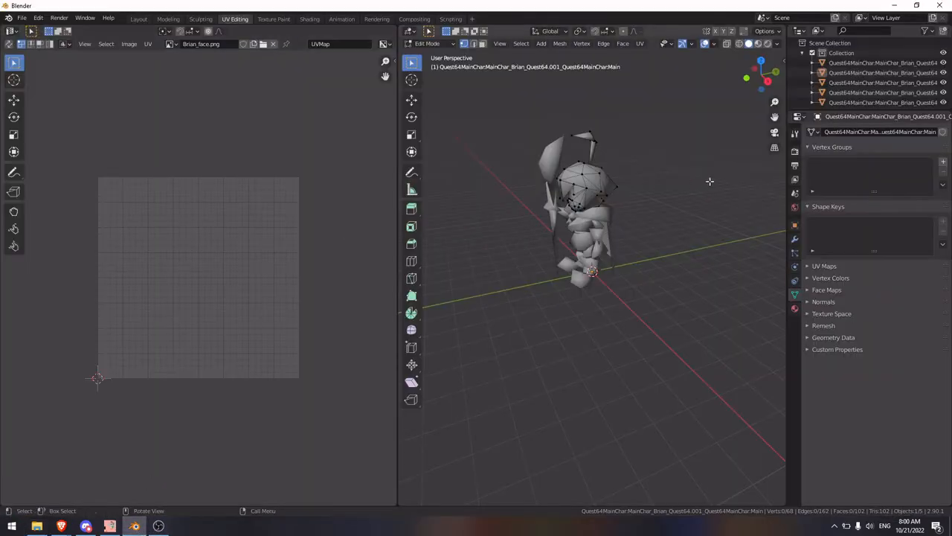
{"action": "scroll", "coordinate": [711, 182], "scroll_direction": "up", "scroll_amount": 3}
{"action": "left_click_drag", "start_coordinate": [713, 181], "coordinate": [655, 265]}
{"action": "scroll", "coordinate": [665, 270], "scroll_direction": "up", "scroll_amount": 3}
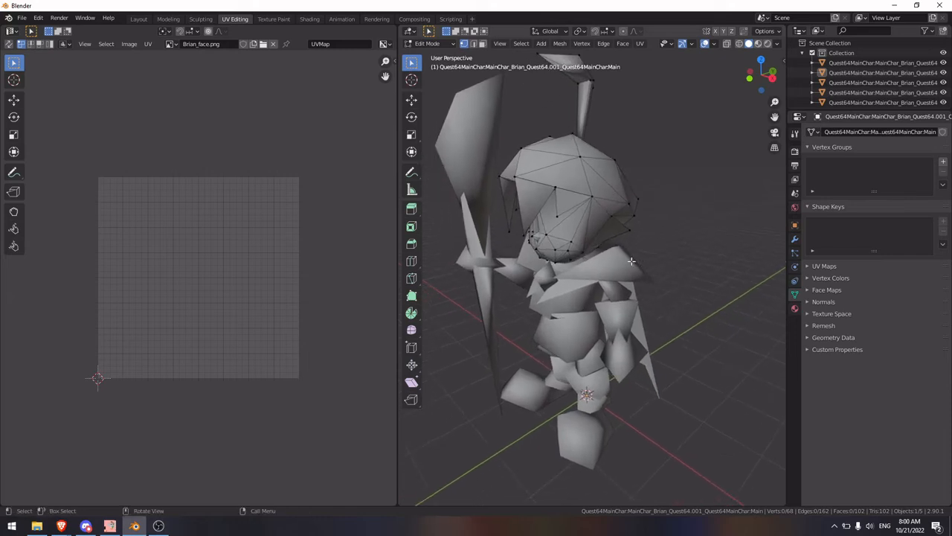
{"action": "left_click", "coordinate": [795, 308]}
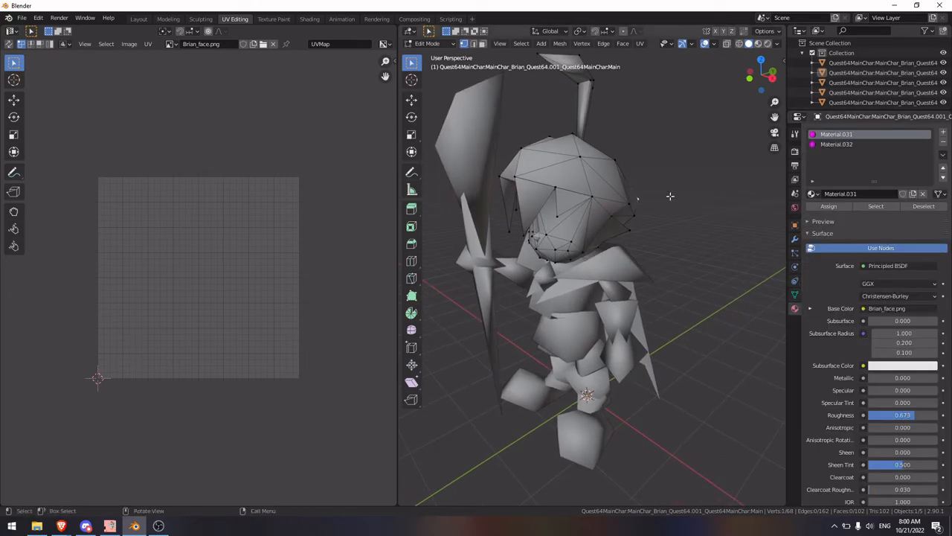
Examine the materials of the torso and head meshes in Object Mode, and return to editing the head mesh.
{"action": "key", "text": "Tab"}
{"action": "left_click", "coordinate": [560, 179]}
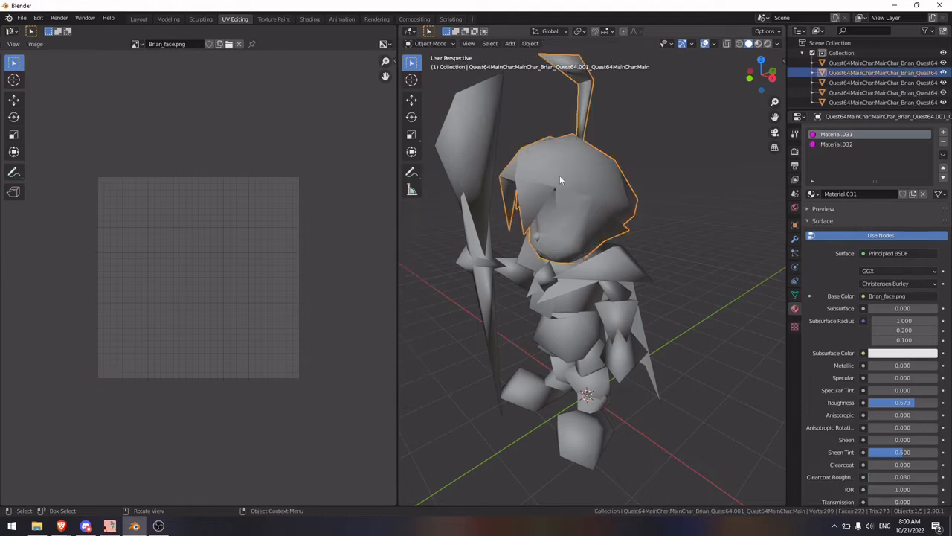
{"action": "left_click", "coordinate": [599, 272]}
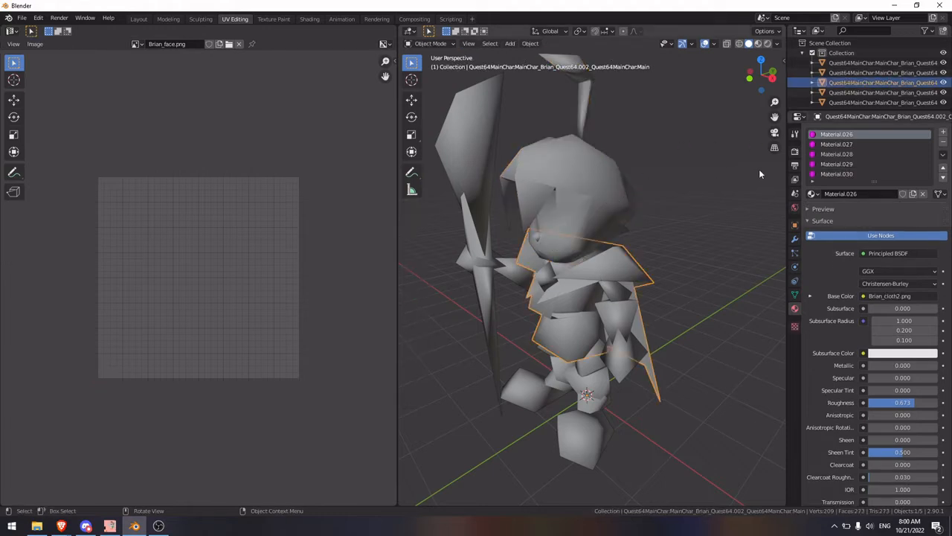
{"action": "left_click", "coordinate": [617, 200]}
{"action": "key", "text": "Tab"}
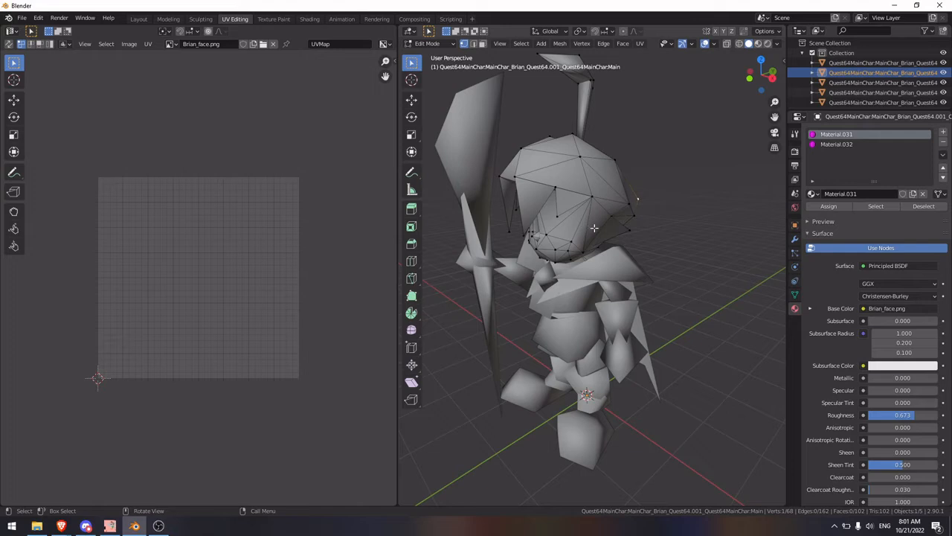
Add a new material in a third slot of the head mesh and set its specular value to 0.
{"action": "left_click", "coordinate": [943, 132]}
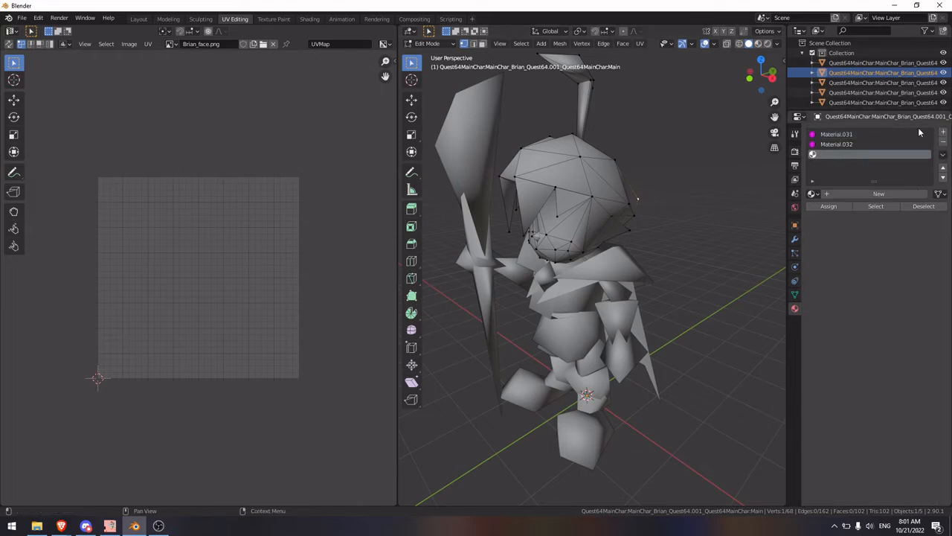
{"action": "left_click", "coordinate": [879, 193]}
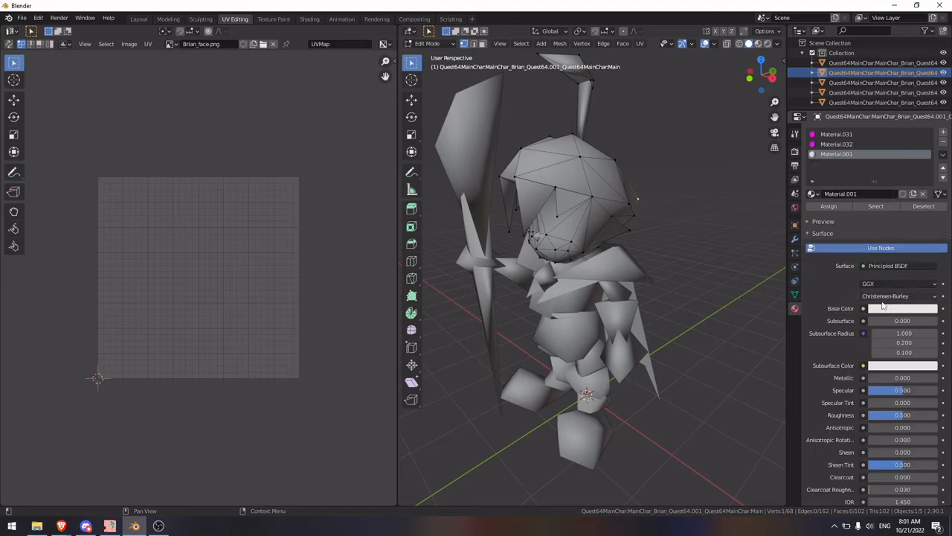
{"action": "left_click", "coordinate": [881, 389]}
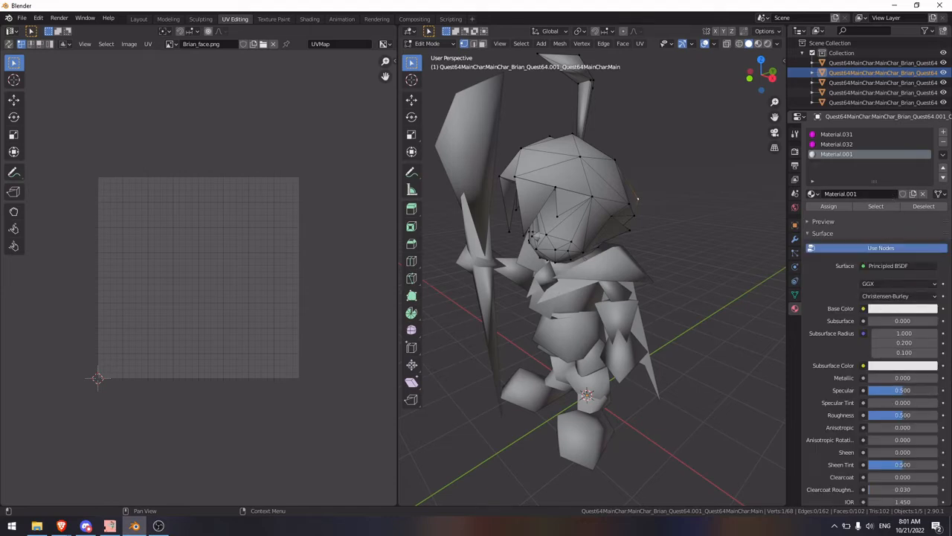
{"action": "left_click", "coordinate": [878, 408]}
{"action": "left_click_drag", "start_coordinate": [887, 391], "coordinate": [839, 391]}
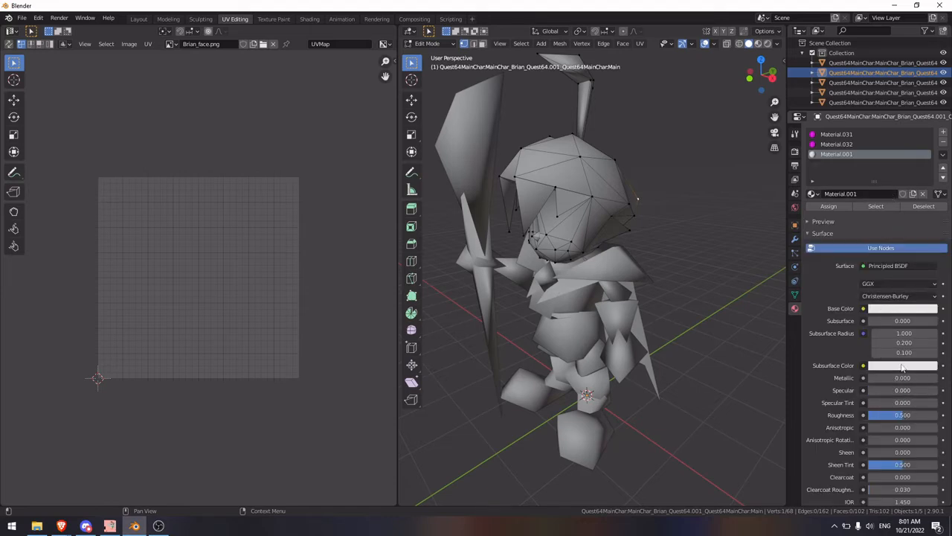
Use an image texture as the new material's base colour and load Brian_face.bmp from the Brian_Quest64 folder.
{"action": "left_click", "coordinate": [863, 308]}
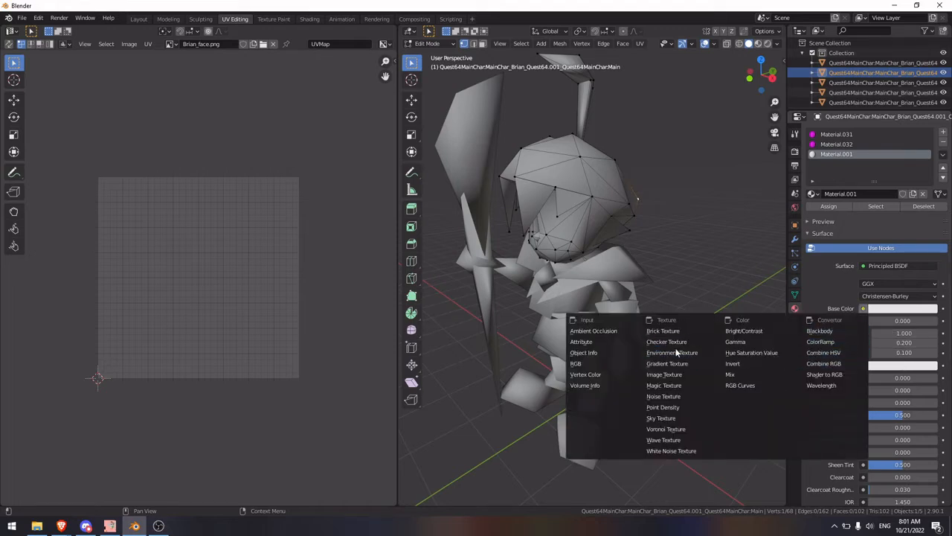
{"action": "left_click", "coordinate": [664, 374]}
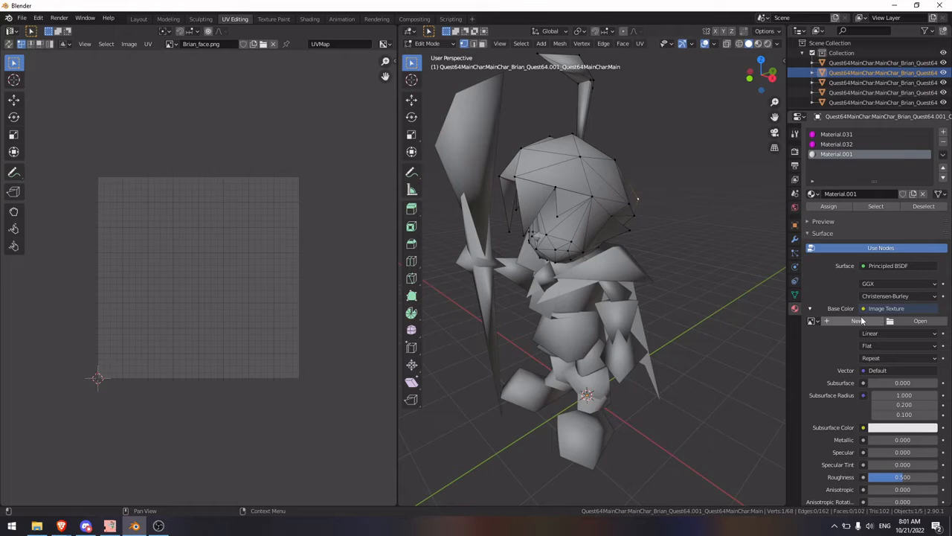
{"action": "left_click", "coordinate": [921, 320]}
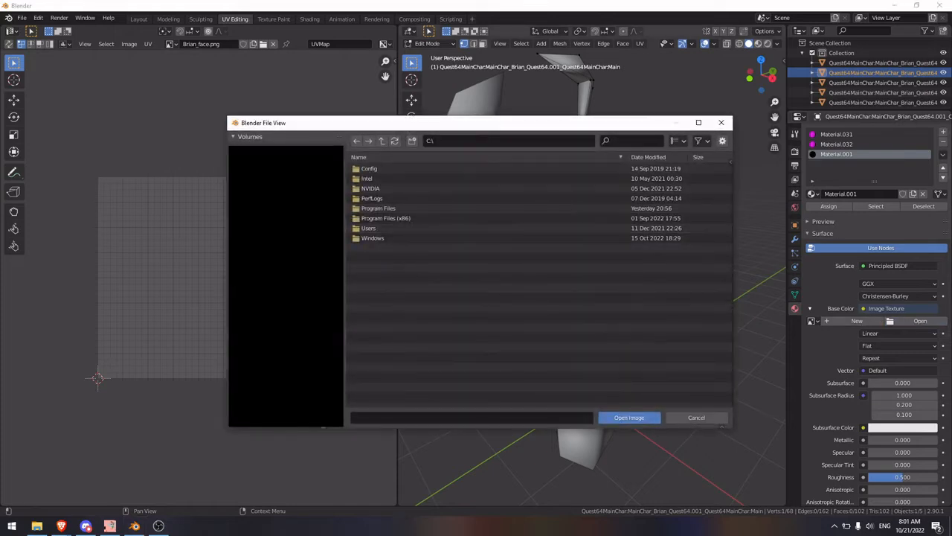
{"action": "left_click", "coordinate": [286, 357]}
{"action": "left_click", "coordinate": [290, 335]}
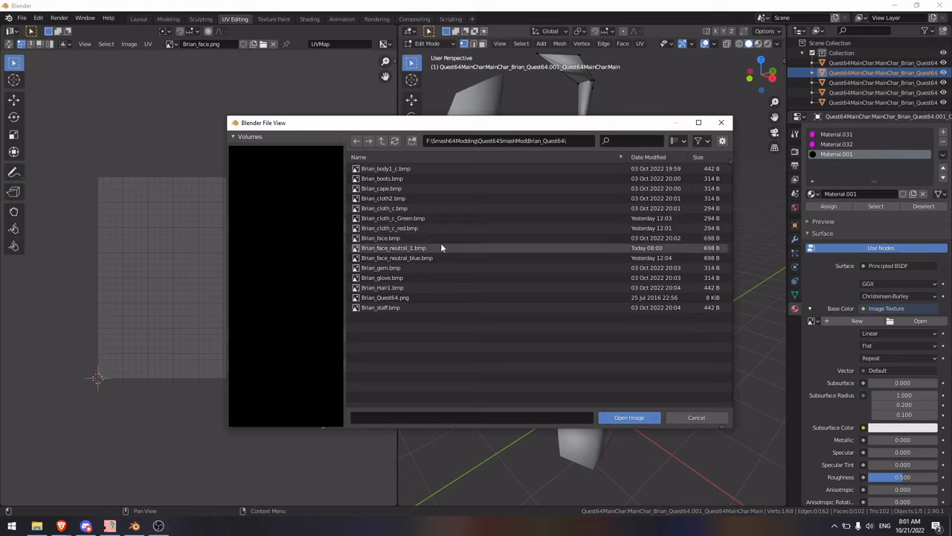
{"action": "left_click", "coordinate": [387, 239]}
{"action": "double_click", "coordinate": [386, 238]}
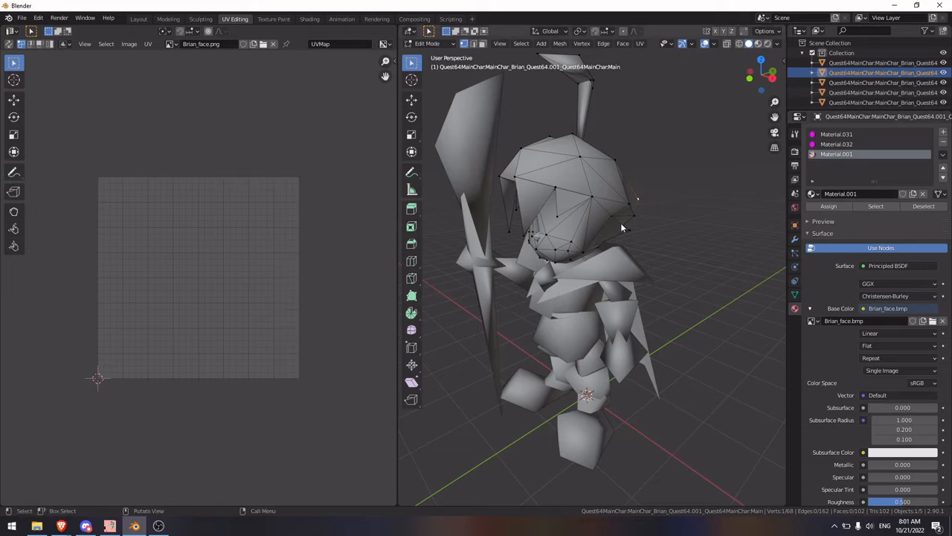
Select the skin faces on the front of the character's head with Circle Select in face selection mode.
{"action": "left_click_drag", "start_coordinate": [573, 229], "coordinate": [629, 221]}
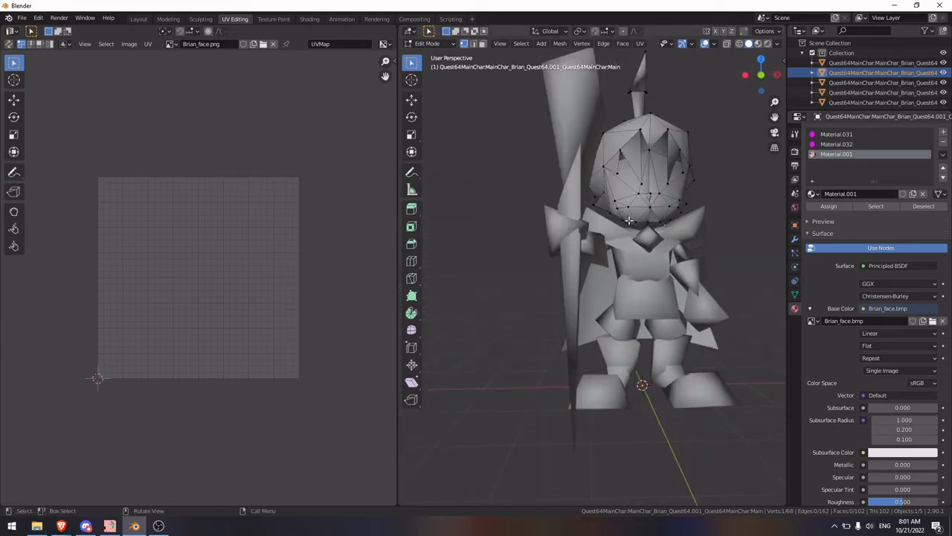
{"action": "left_click", "coordinate": [483, 44]}
{"action": "scroll", "coordinate": [639, 193], "scroll_direction": "up", "scroll_amount": 3}
{"action": "left_click", "coordinate": [616, 222]}
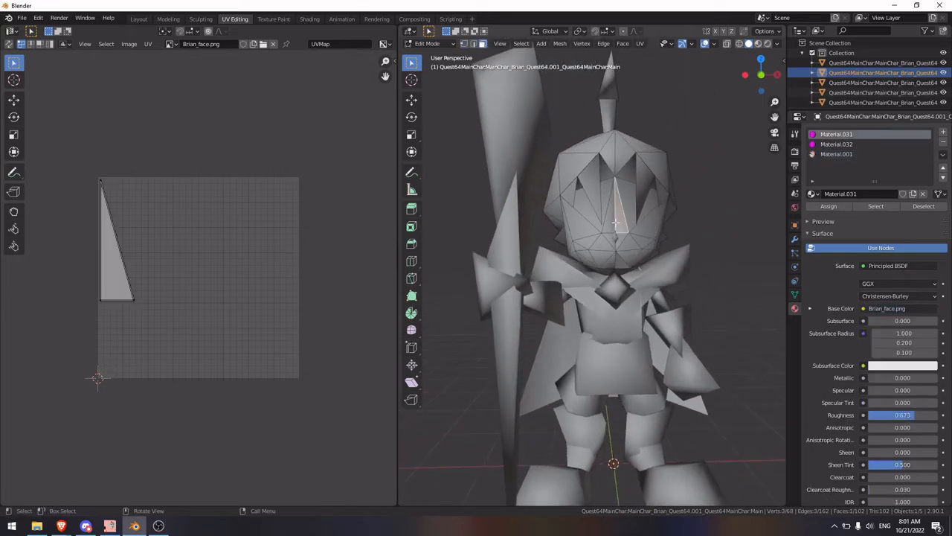
{"action": "key", "text": "c"}
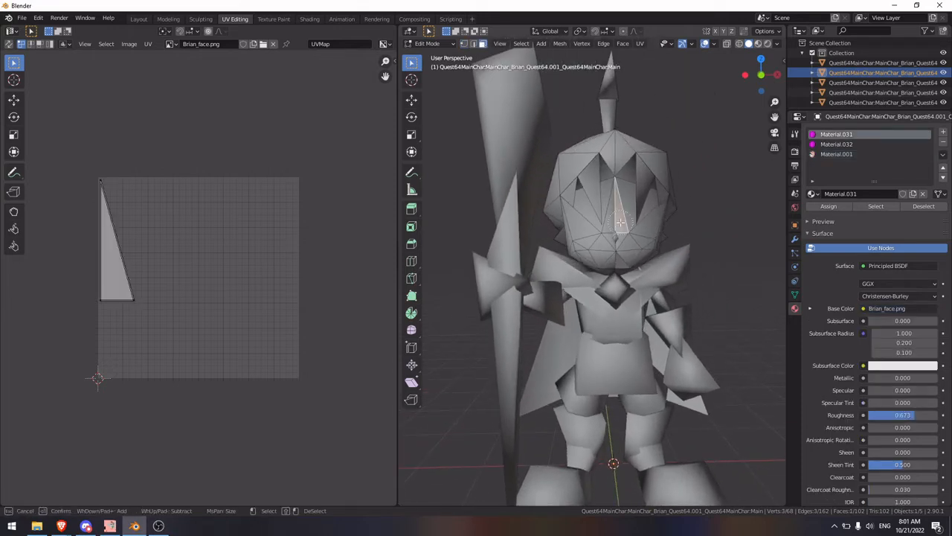
{"action": "mouse_move", "coordinate": [619, 222]}
{"action": "left_mouse_down"}
{"action": "mouse_move", "coordinate": [654, 230]}
{"action": "mouse_move", "coordinate": [595, 260]}
{"action": "mouse_move", "coordinate": [629, 241]}
{"action": "left_mouse_up"}
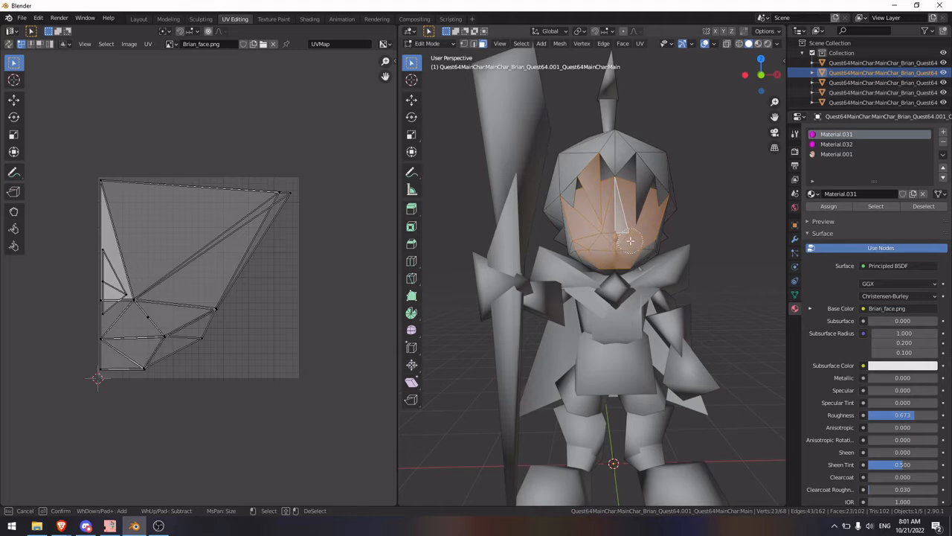
{"action": "right_click", "coordinate": [629, 240]}
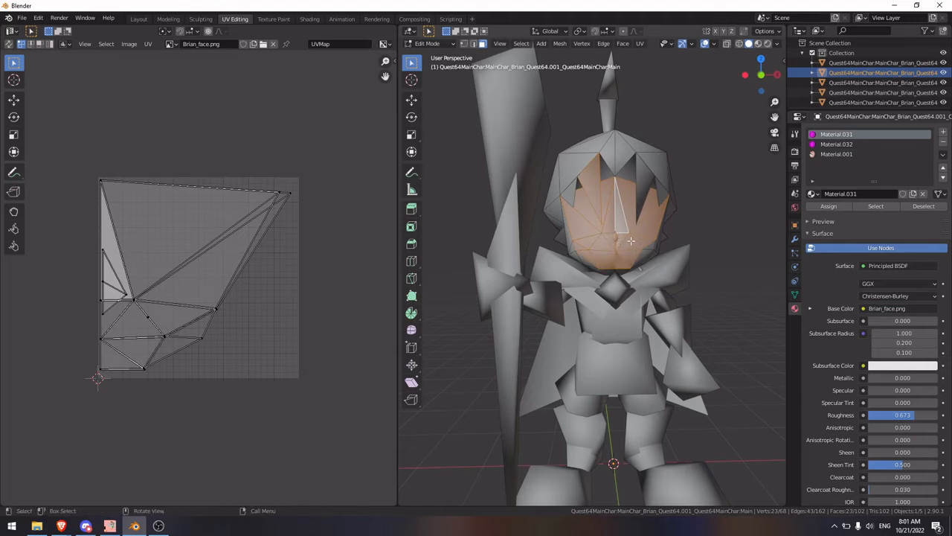
Add the remaining skin faces around both sides of the head to the face selection with Circle Select.
{"action": "key", "text": "c"}
{"action": "mouse_move", "coordinate": [632, 240]}
{"action": "left_mouse_down"}
{"action": "mouse_move", "coordinate": [642, 237]}
{"action": "mouse_move", "coordinate": [598, 248]}
{"action": "mouse_move", "coordinate": [581, 240]}
{"action": "left_mouse_up"}
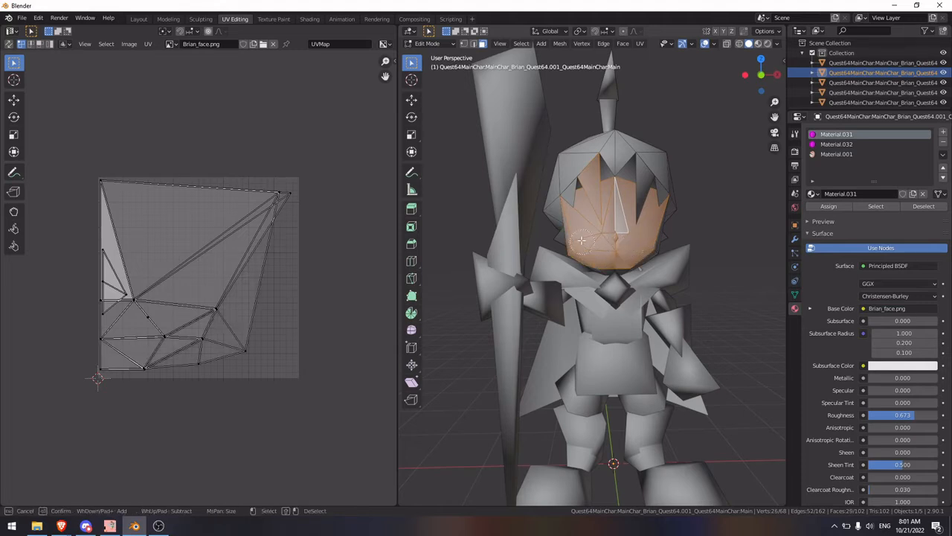
{"action": "right_click", "coordinate": [582, 240]}
{"action": "left_click_drag", "start_coordinate": [723, 259], "coordinate": [663, 264]}
{"action": "scroll", "coordinate": [523, 263], "scroll_direction": "up", "scroll_amount": 2}
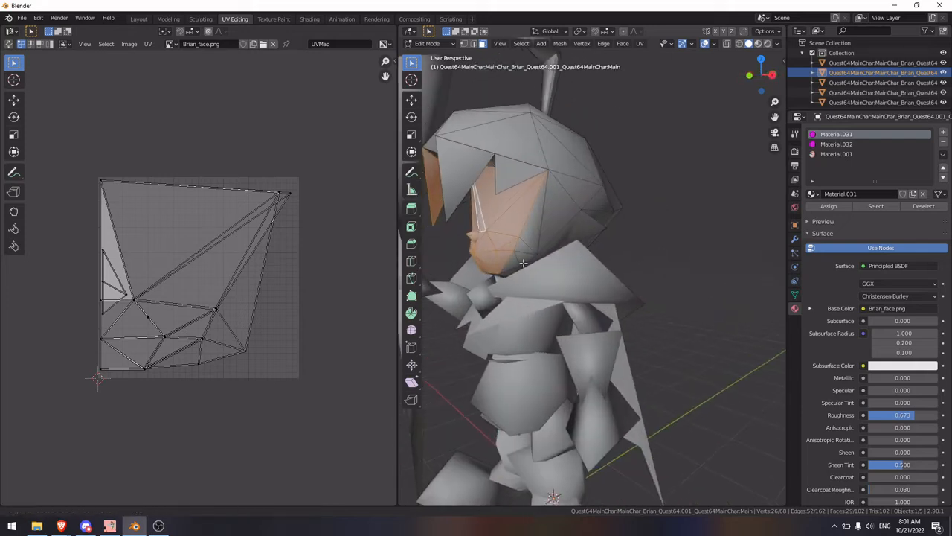
{"action": "mouse_move", "coordinate": [523, 262]}
{"action": "left_mouse_down"}
{"action": "mouse_move", "coordinate": [597, 212]}
{"action": "mouse_move", "coordinate": [594, 231]}
{"action": "left_mouse_up"}
{"action": "key", "text": "c"}
{"action": "mouse_move", "coordinate": [614, 170]}
{"action": "left_mouse_down"}
{"action": "mouse_move", "coordinate": [587, 196]}
{"action": "mouse_move", "coordinate": [601, 223]}
{"action": "left_mouse_up"}
{"action": "right_click", "coordinate": [588, 196]}
Show the model in material preview shading and assign Material.001 to the selected face polygons.
{"action": "key", "text": "z"}
{"action": "left_click", "coordinate": [605, 280]}
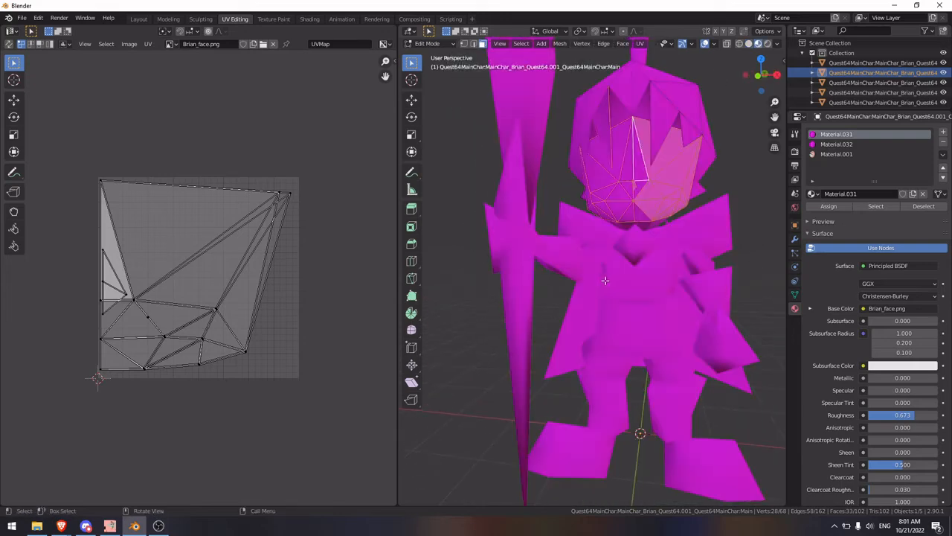
{"action": "left_click_drag", "start_coordinate": [605, 281], "coordinate": [670, 249]}
{"action": "left_click", "coordinate": [848, 154]}
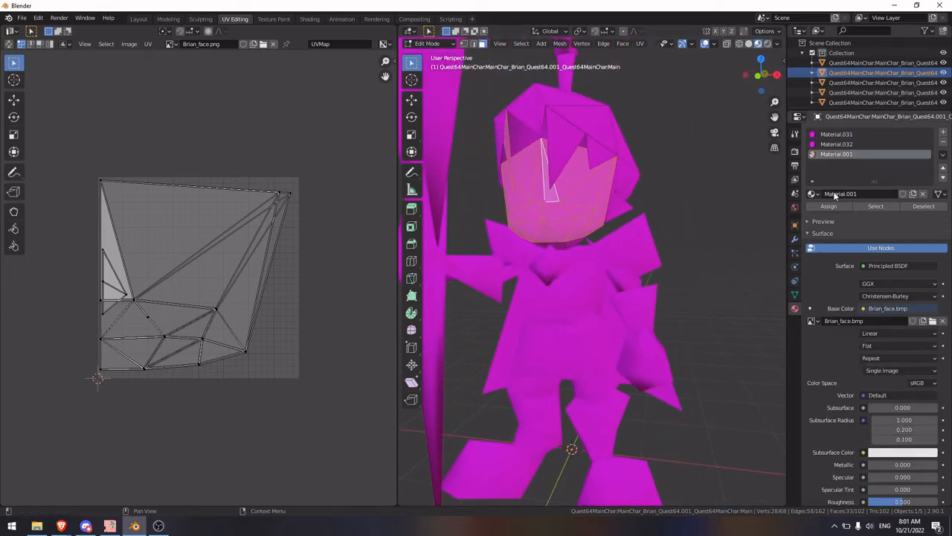
{"action": "left_click", "coordinate": [834, 207]}
Try scaling all the face UVs up to about twice their size over the texture, then deselect the mesh.
{"action": "scroll", "coordinate": [329, 261], "scroll_direction": "up", "scroll_amount": 6}
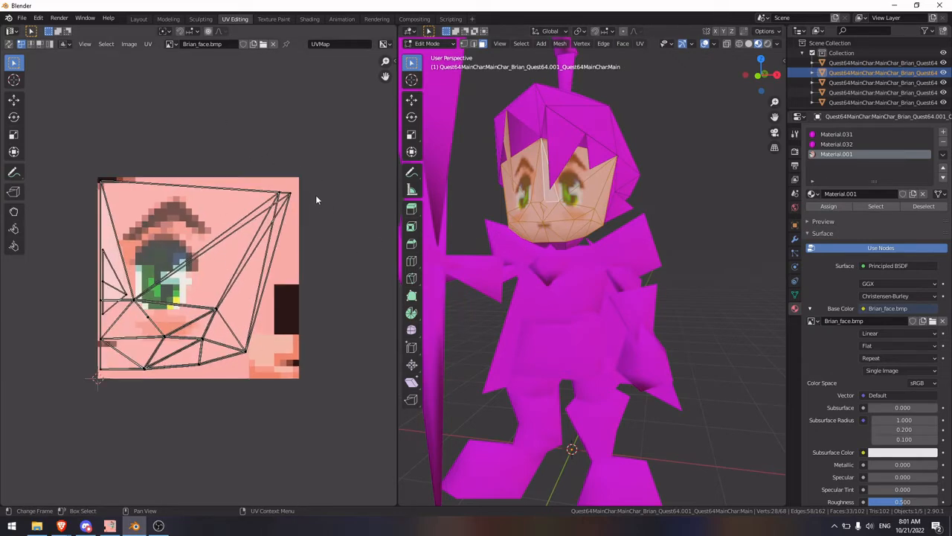
{"action": "left_click_drag", "start_coordinate": [320, 170], "coordinate": [85, 375]}
{"action": "key", "text": "s"}
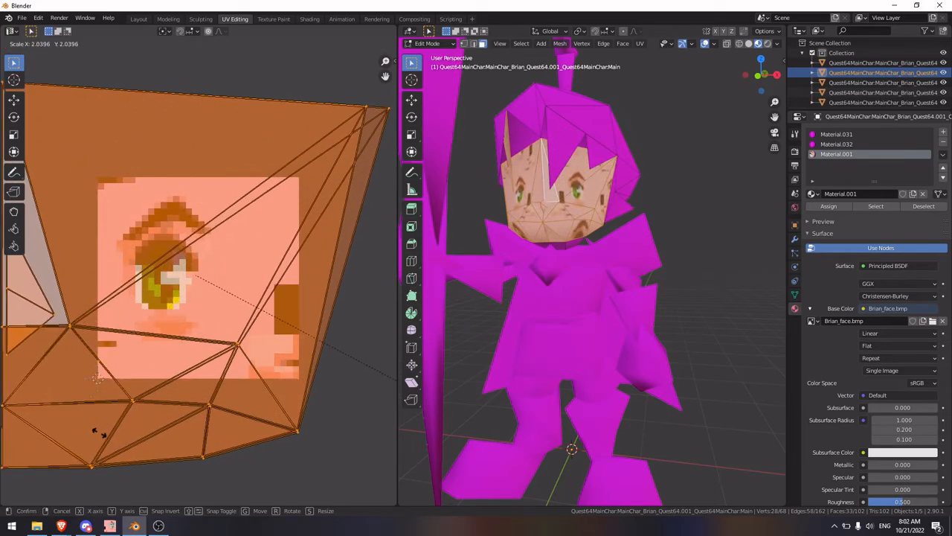
{"action": "left_click", "coordinate": [85, 421]}
{"action": "left_click", "coordinate": [675, 301]}
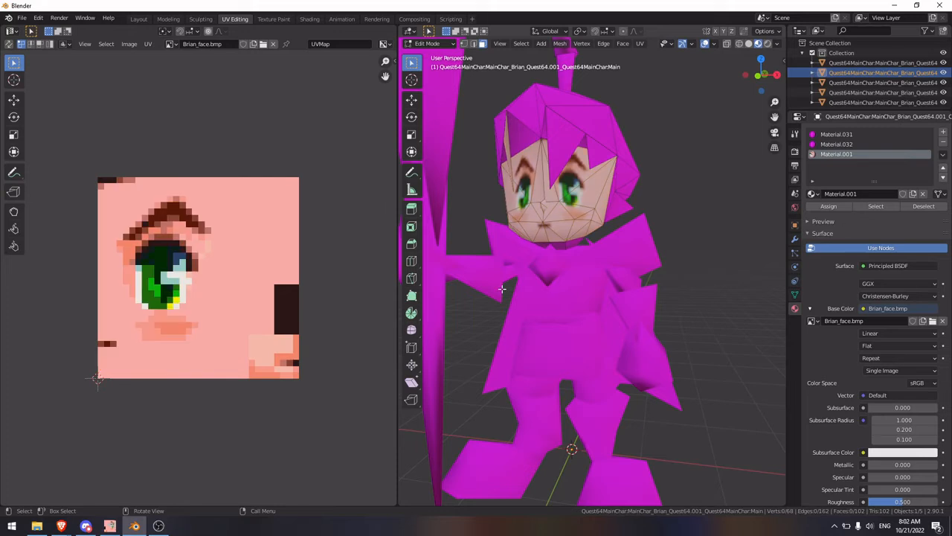
{"action": "scroll", "coordinate": [529, 295], "scroll_direction": "down", "scroll_amount": 2}
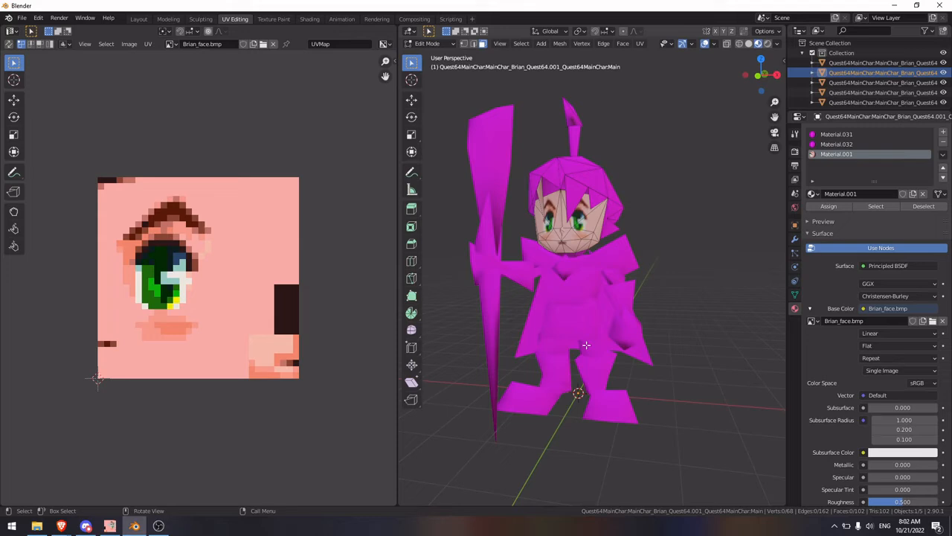
Switch to GIMP and close the Brian_face_neutral_1 image without saving its changes.
{"action": "left_click", "coordinate": [895, 7]}
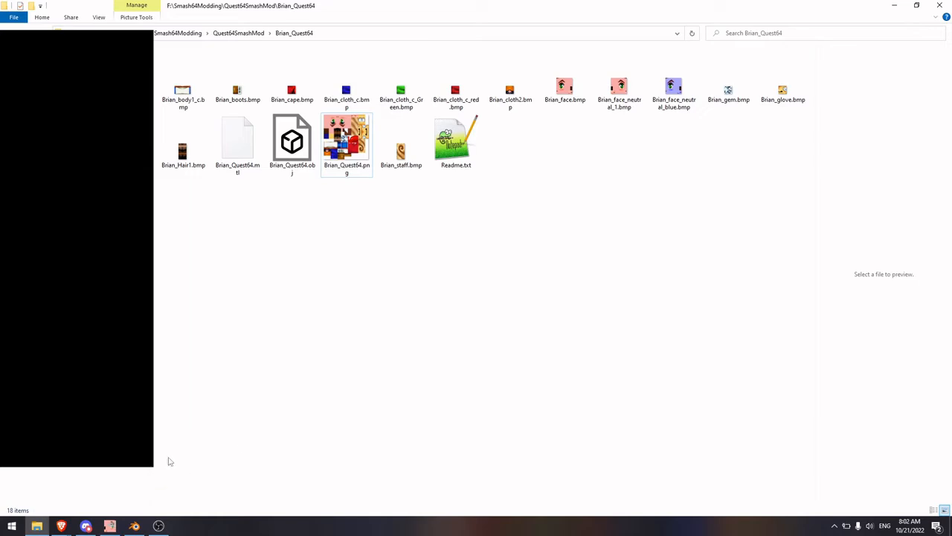
{"action": "left_click", "coordinate": [109, 526]}
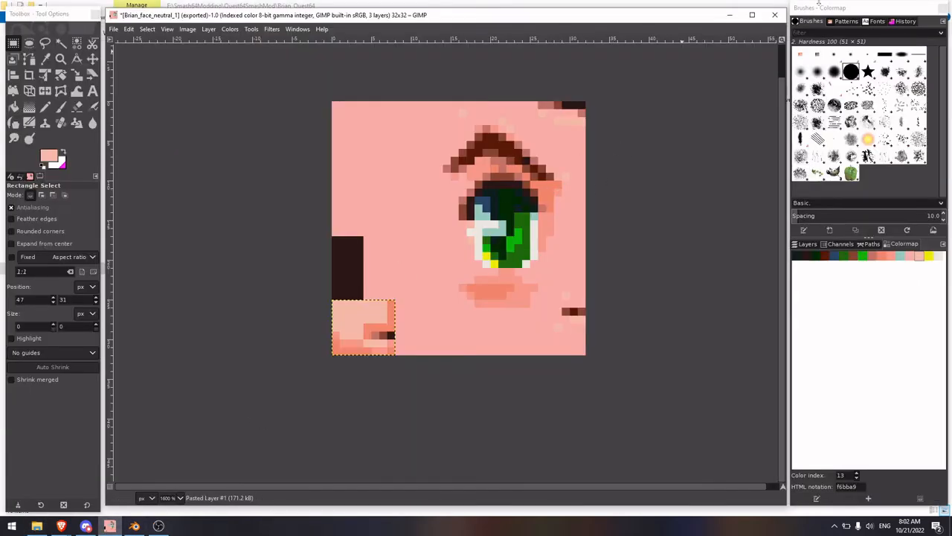
{"action": "left_click", "coordinate": [774, 14]}
{"action": "left_click", "coordinate": [500, 326]}
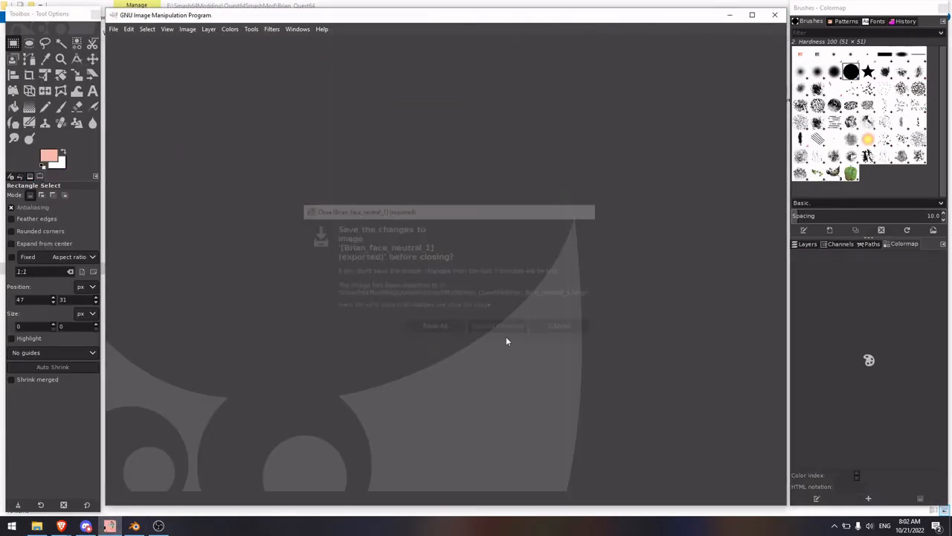
Open Brian_Quest64.png from the Brian_Quest64 folder in GIMP.
{"action": "left_click", "coordinate": [36, 526]}
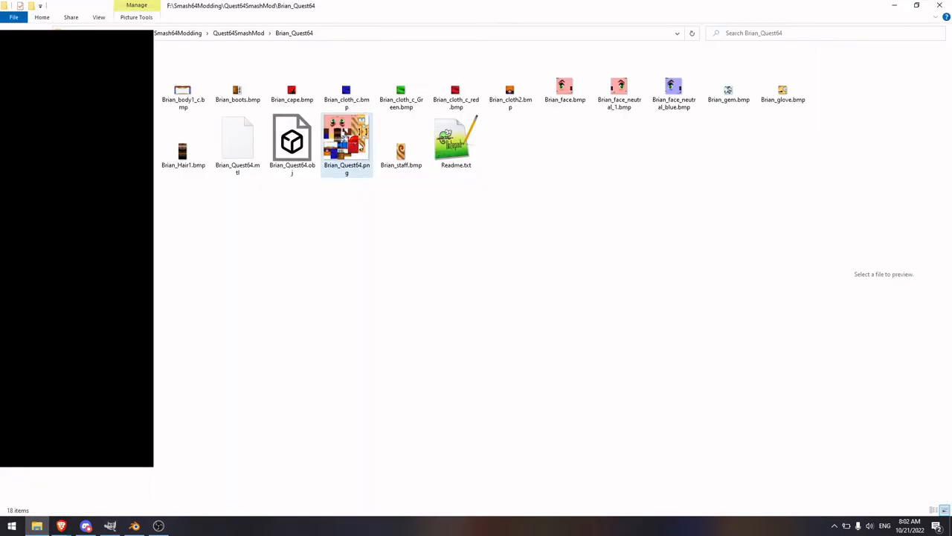
{"action": "left_click", "coordinate": [110, 526]}
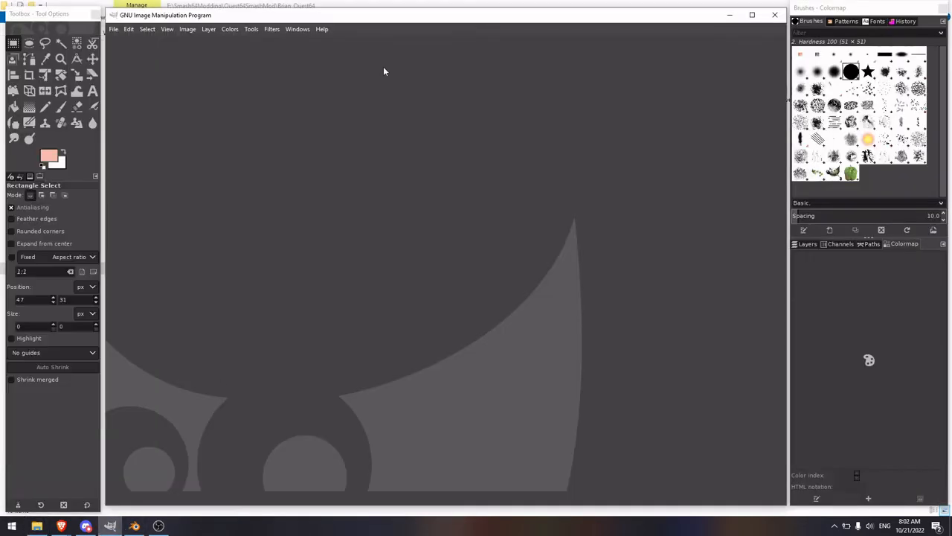
{"action": "left_click_drag", "start_coordinate": [387, 16], "coordinate": [390, 193]}
{"action": "left_click_drag", "start_coordinate": [346, 141], "coordinate": [381, 21]}
Crop the texture sheet to the 16×16 px blue cloth tile at position 16, 79 and rotate it 180 degrees.
{"action": "scroll", "coordinate": [428, 257], "scroll_direction": "up", "scroll_amount": 7}
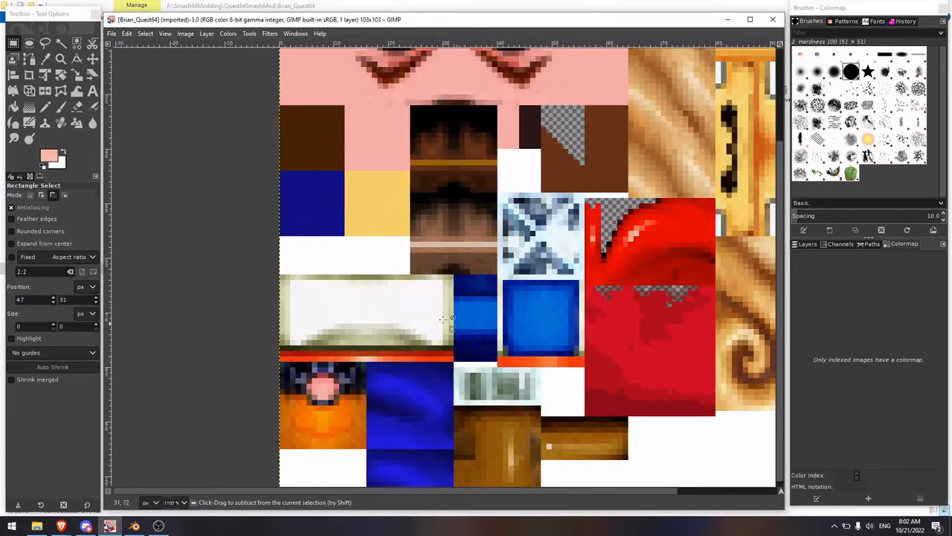
{"action": "scroll", "coordinate": [380, 312], "scroll_direction": "up", "scroll_amount": 1}
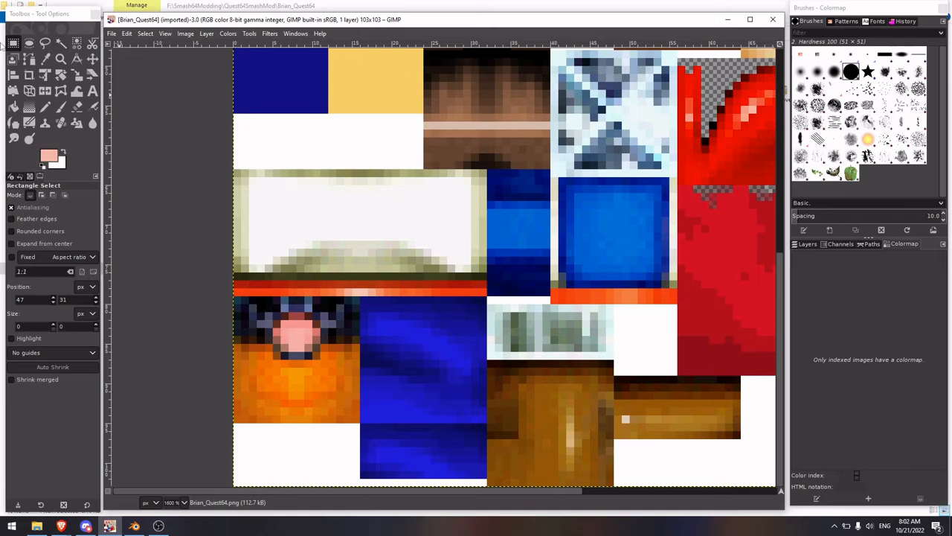
{"action": "left_click_drag", "start_coordinate": [486, 422], "coordinate": [360, 296]}
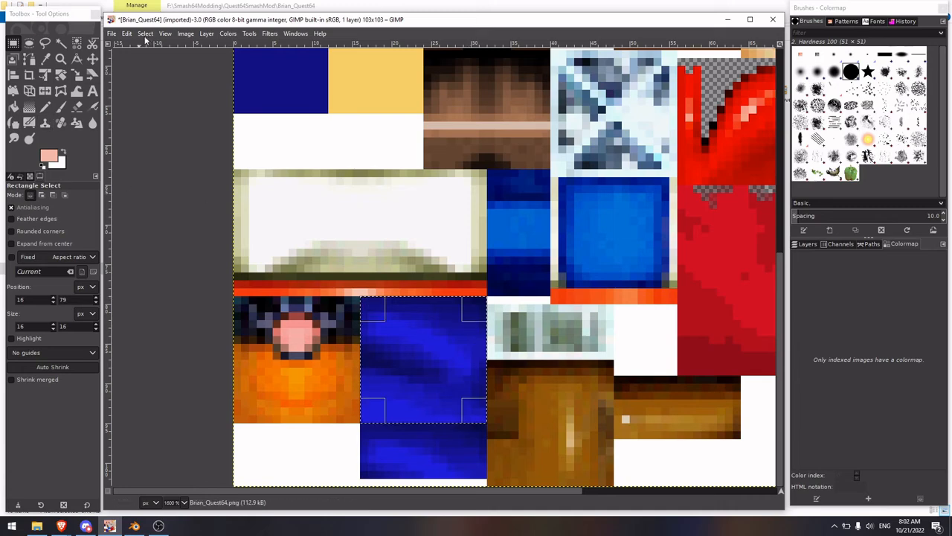
{"action": "left_click", "coordinate": [185, 34]}
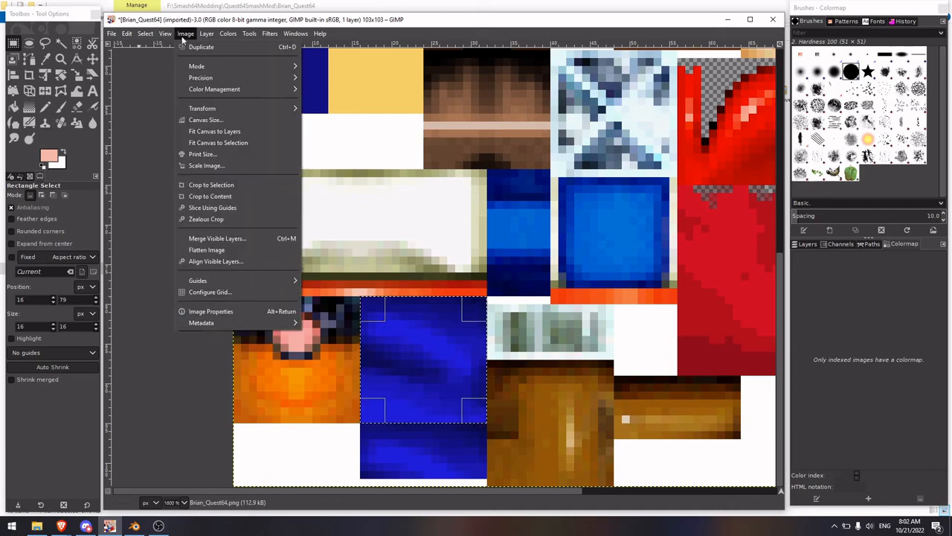
{"action": "left_click", "coordinate": [230, 189]}
{"action": "left_click", "coordinate": [186, 34]}
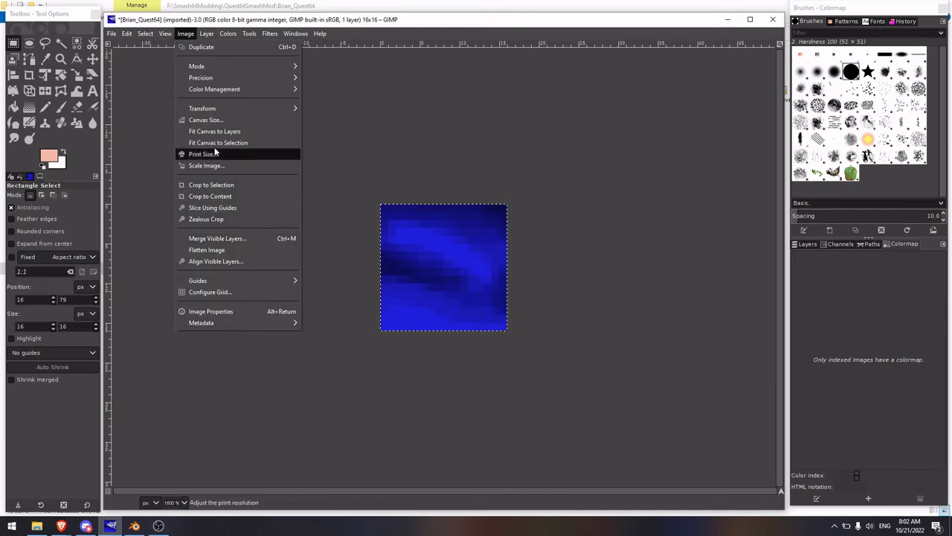
{"action": "mouse_move", "coordinate": [226, 109]}
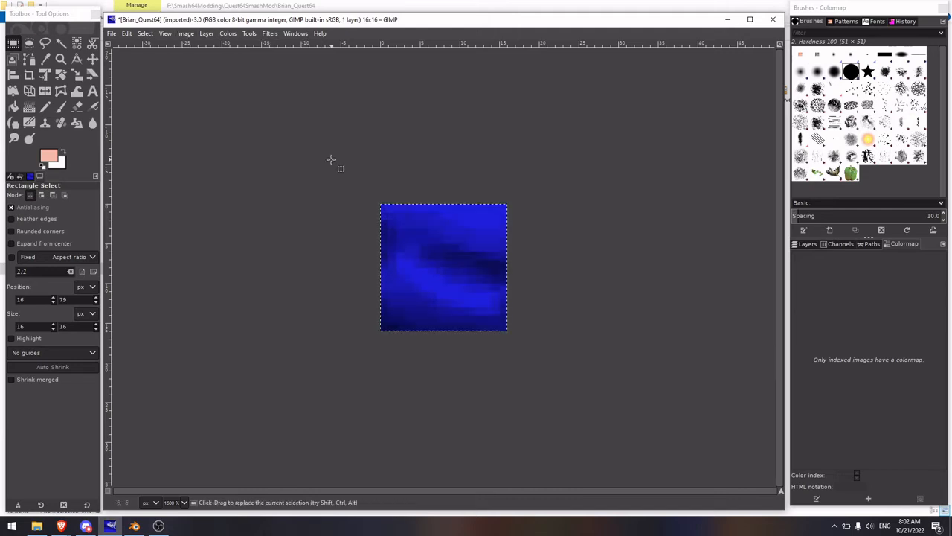
{"action": "left_click", "coordinate": [343, 162]}
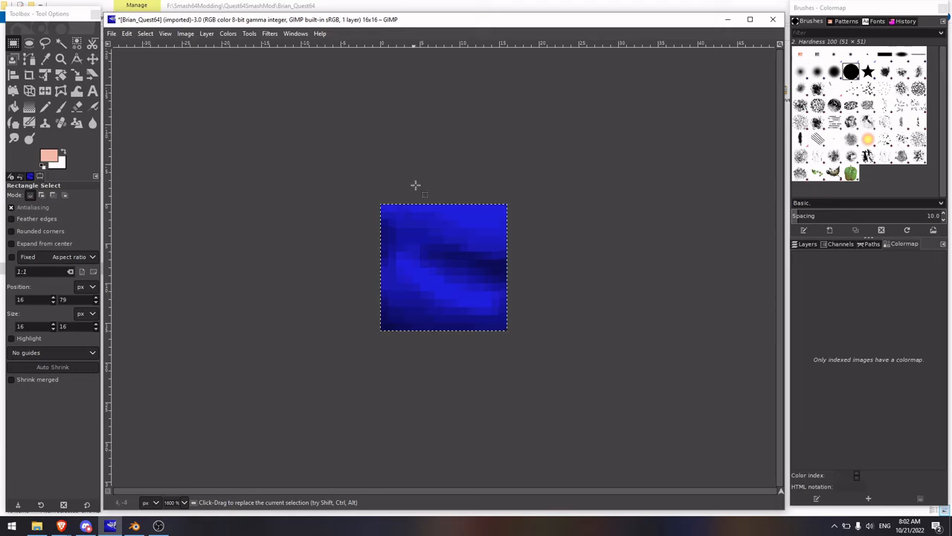
Convert the cropped cloth image to indexed colour mode.
{"action": "left_click", "coordinate": [230, 34]}
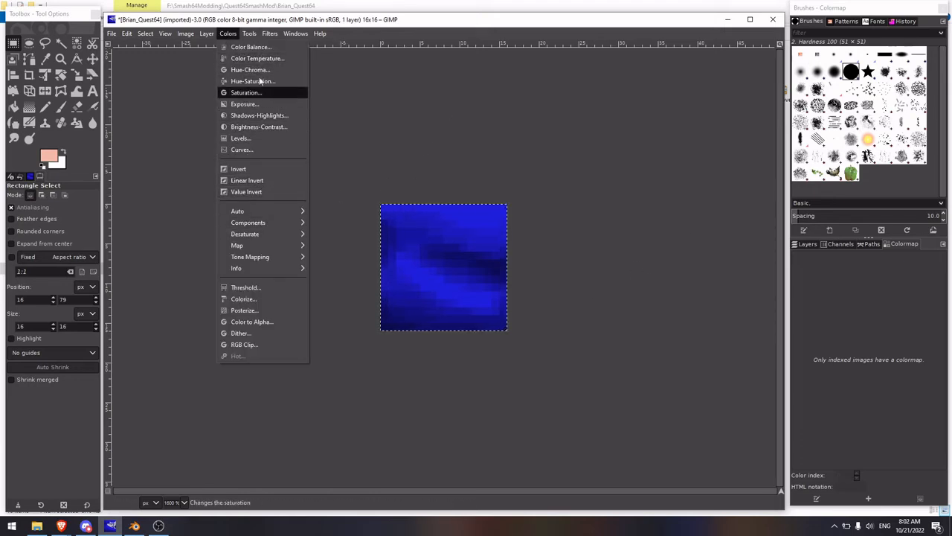
{"action": "mouse_move", "coordinate": [206, 34]}
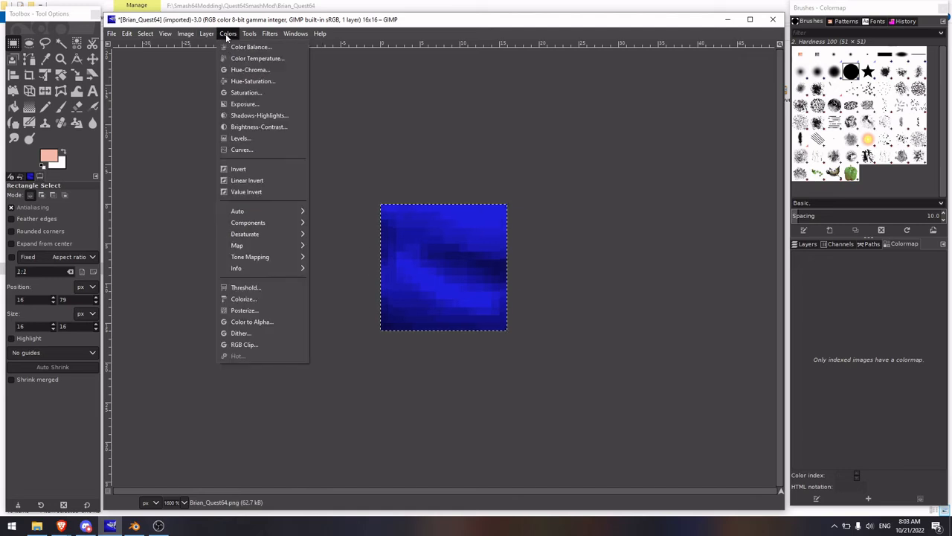
{"action": "mouse_move", "coordinate": [229, 65]}
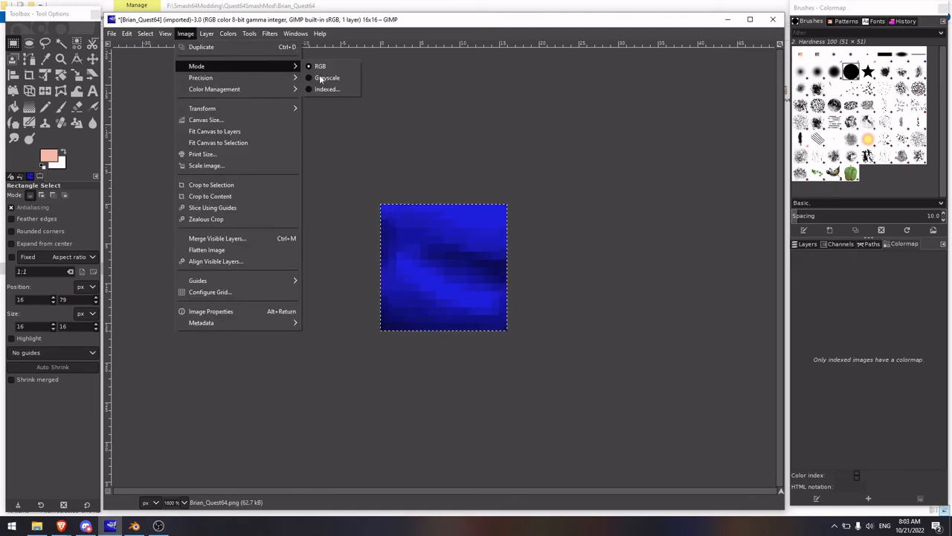
{"action": "left_click", "coordinate": [347, 89]}
{"action": "left_click", "coordinate": [483, 366]}
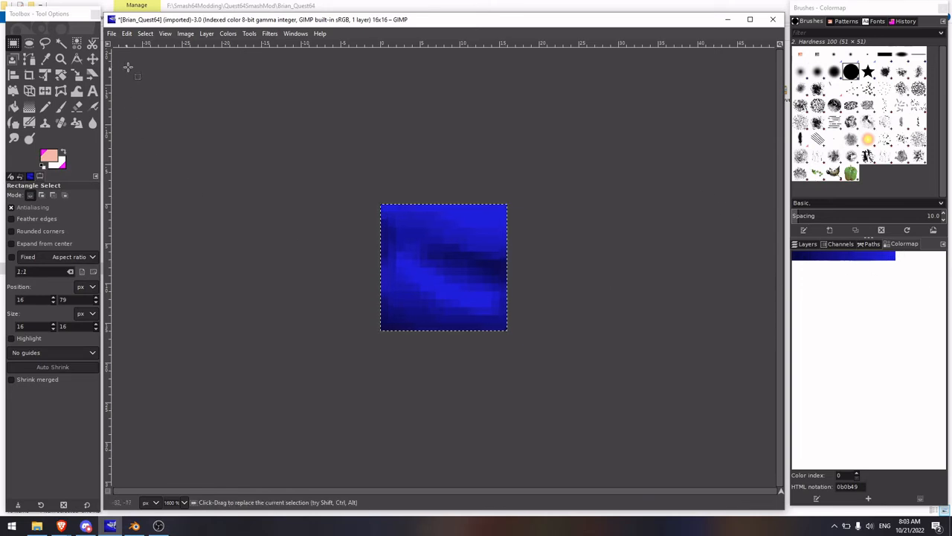
Export the cloth texture to the Brian_Quest64 folder as Brian_Quest64_cloth.bmp without run-length encoding.
{"action": "left_click", "coordinate": [99, 30]}
{"action": "left_click", "coordinate": [113, 33]}
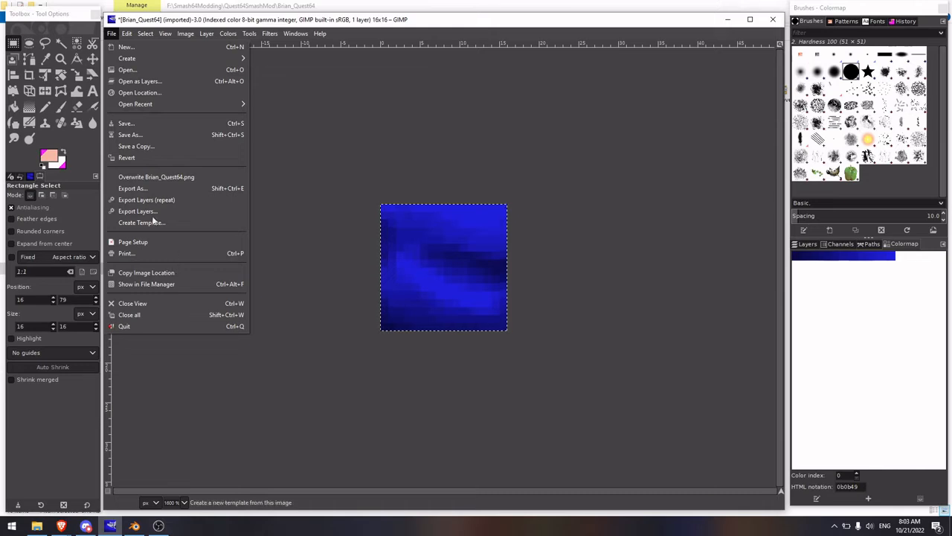
{"action": "left_click", "coordinate": [141, 191]}
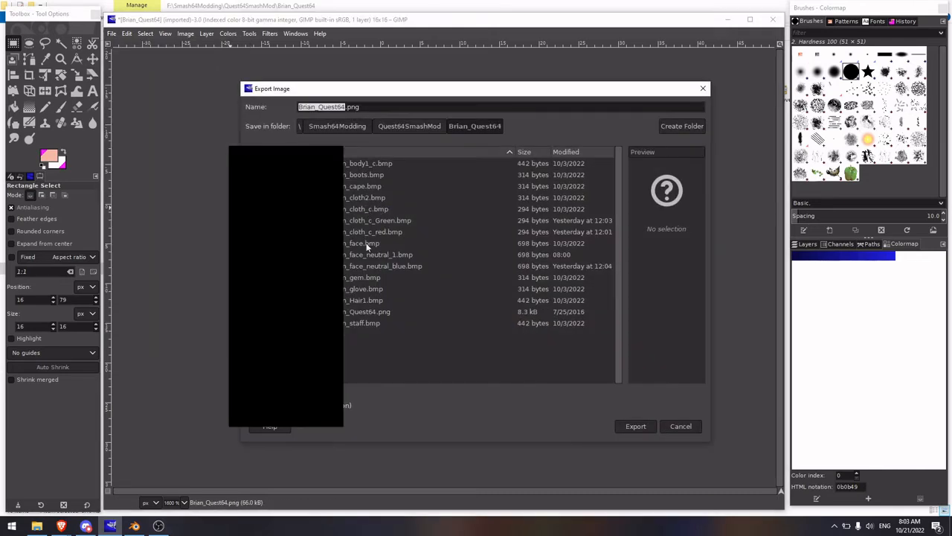
{"action": "left_click", "coordinate": [339, 106]}
{"action": "type", "text": "_cloth"}
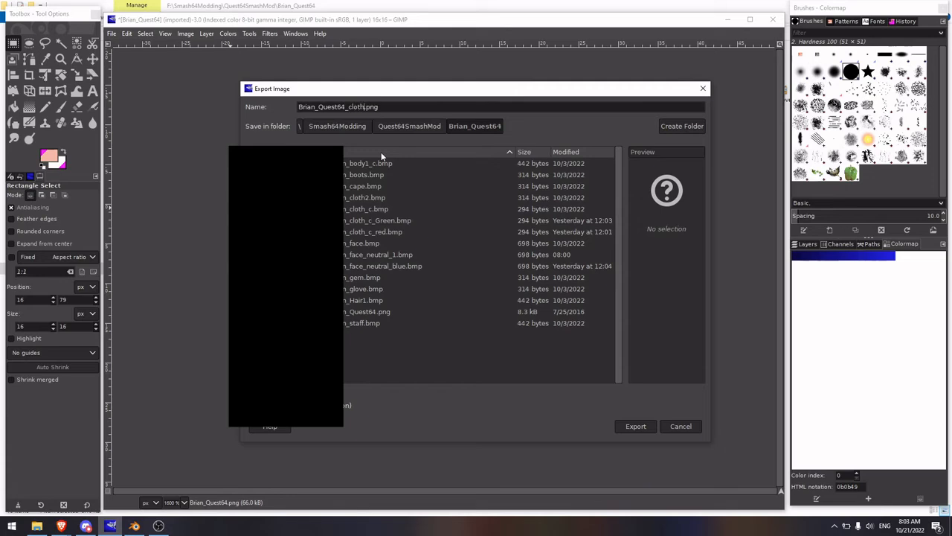
{"action": "key", "text": "Right"}
{"action": "key", "text": "Delete"}
{"action": "key", "text": "Delete"}
{"action": "key", "text": "Delete"}
{"action": "type", "text": "bmp"}
{"action": "key", "text": "Return"}
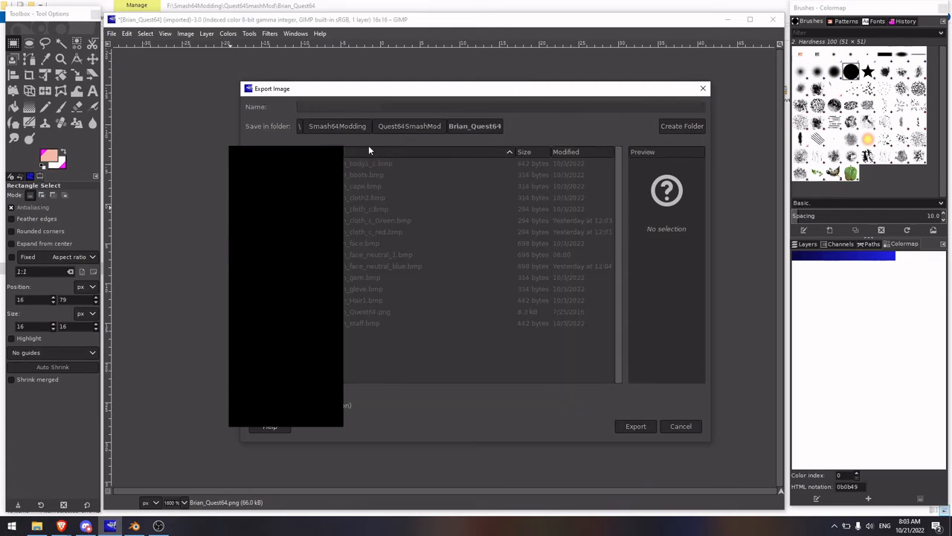
{"action": "left_click", "coordinate": [501, 305]}
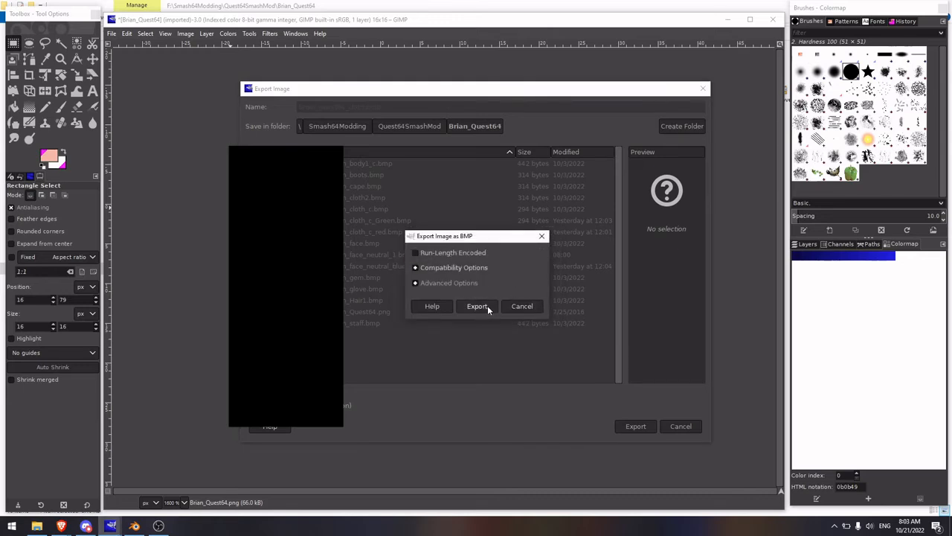
{"action": "left_click", "coordinate": [487, 308]}
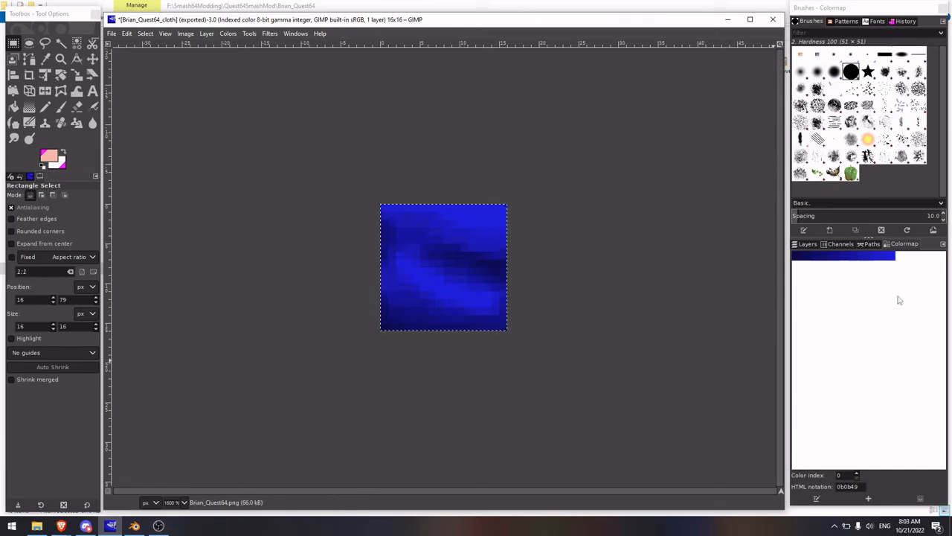
Change colormap entry #10 of the cloth texture to the red dc2020.
{"action": "double_click", "coordinate": [890, 258]}
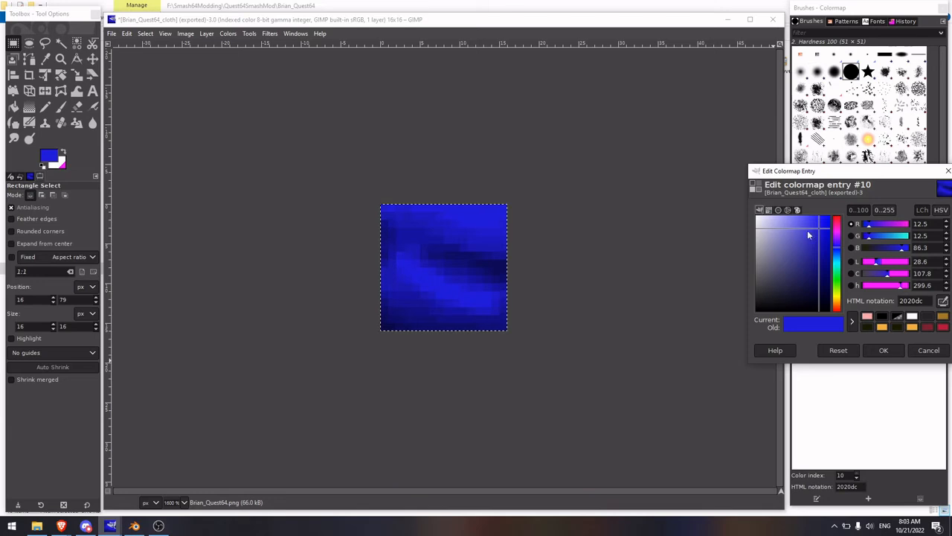
{"action": "left_click", "coordinate": [837, 242]}
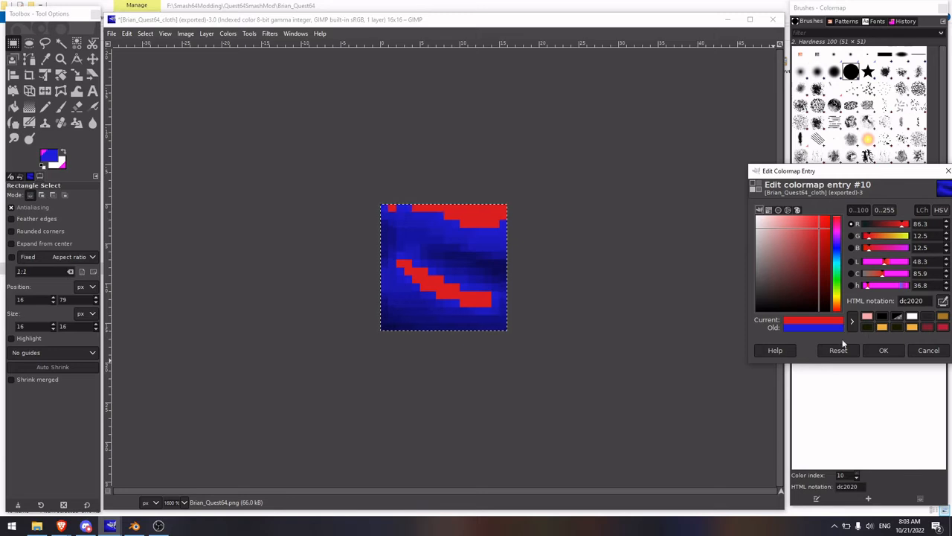
{"action": "left_click", "coordinate": [884, 350]}
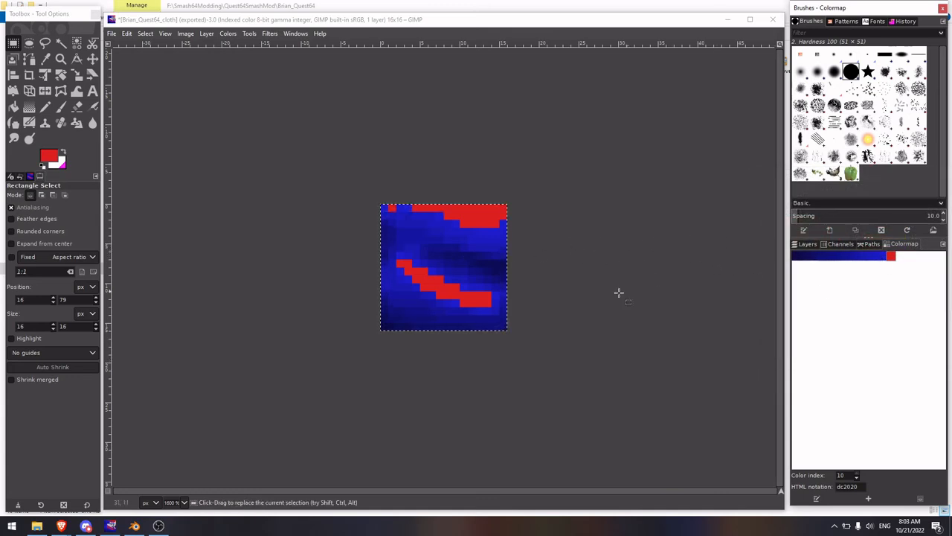
{"action": "left_click", "coordinate": [207, 34]}
{"action": "mouse_move", "coordinate": [186, 34]}
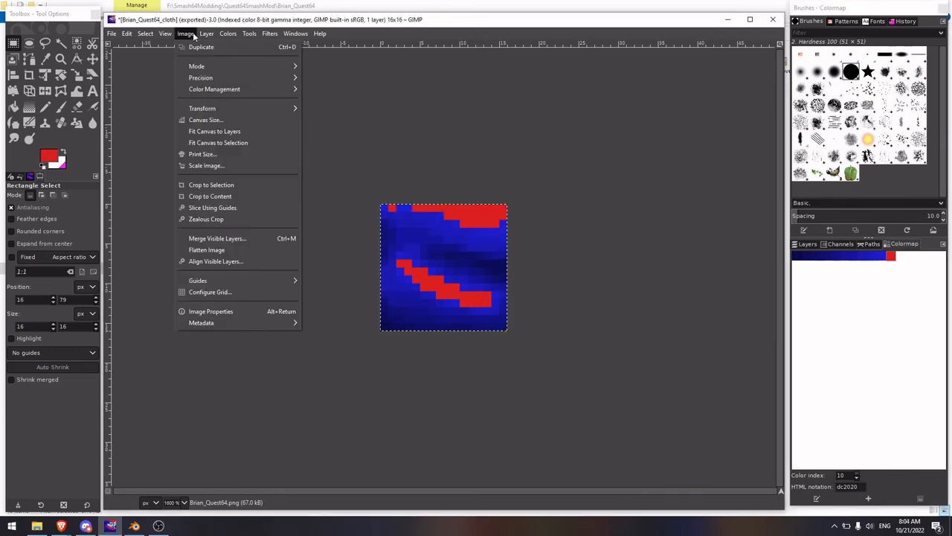
{"action": "mouse_move", "coordinate": [287, 69]}
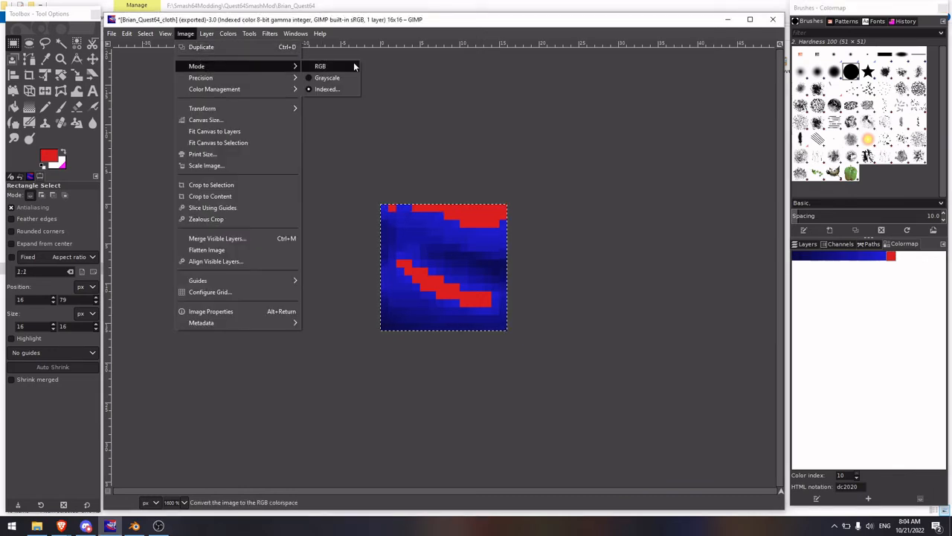
{"action": "left_click", "coordinate": [411, 91]}
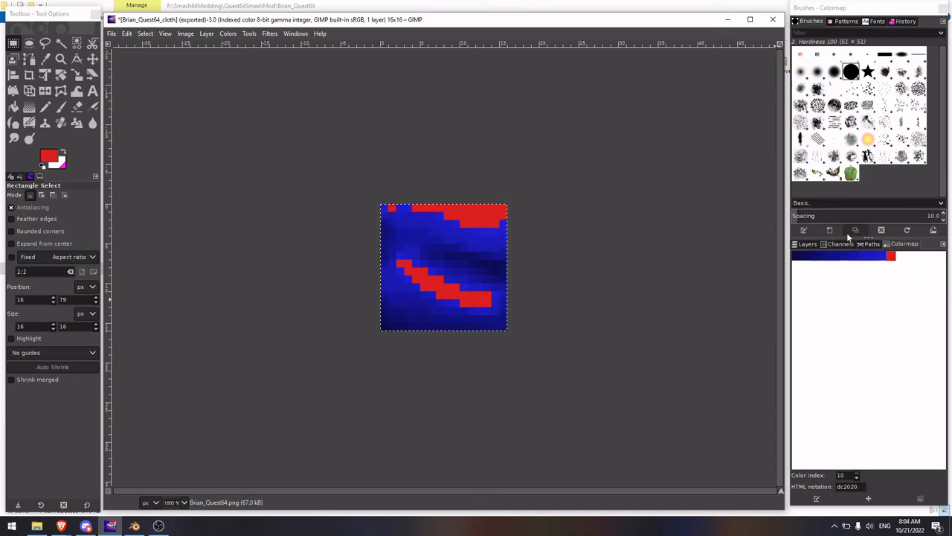
Change colormap entries #9 and #8 of the cloth texture to the reds cd1e1e and bf1c1c.
{"action": "double_click", "coordinate": [879, 257]}
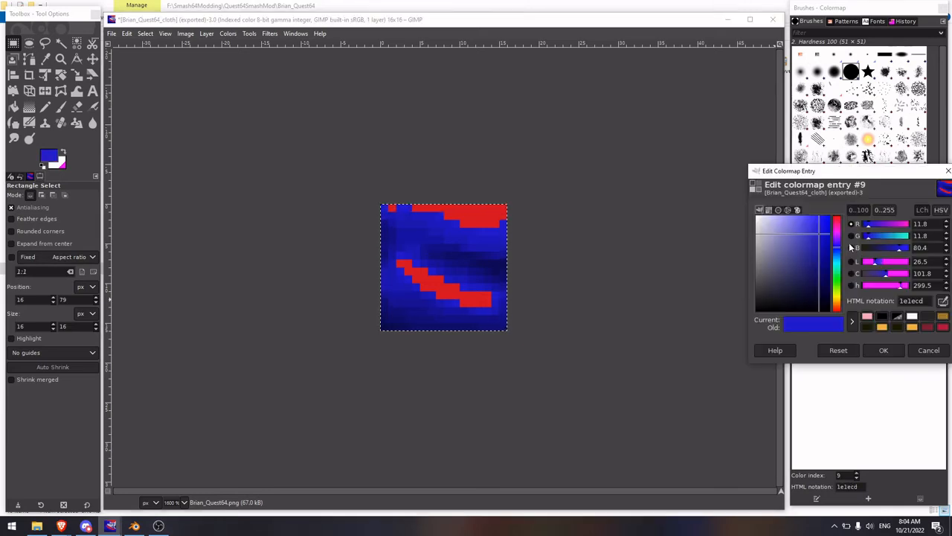
{"action": "left_click_drag", "start_coordinate": [839, 248], "coordinate": [839, 313]}
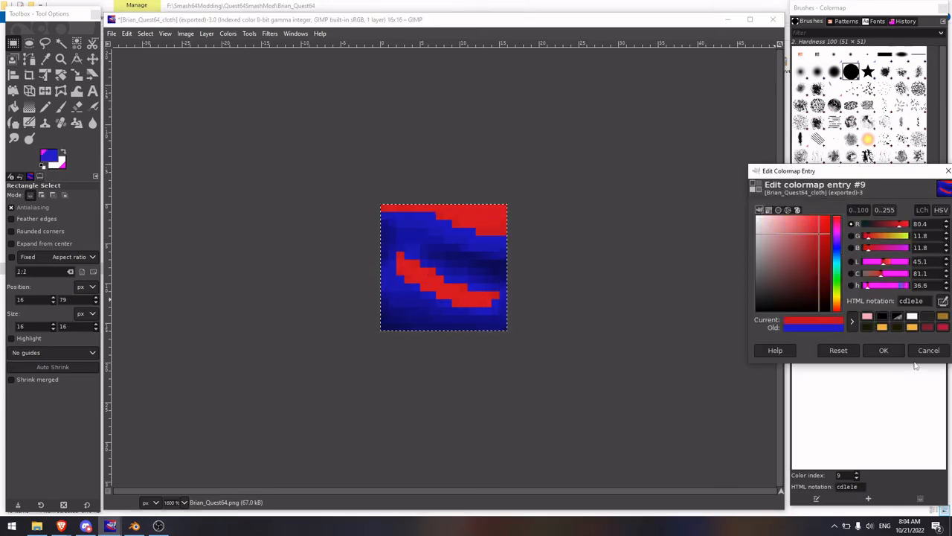
{"action": "left_click", "coordinate": [884, 349]}
{"action": "double_click", "coordinate": [870, 258]}
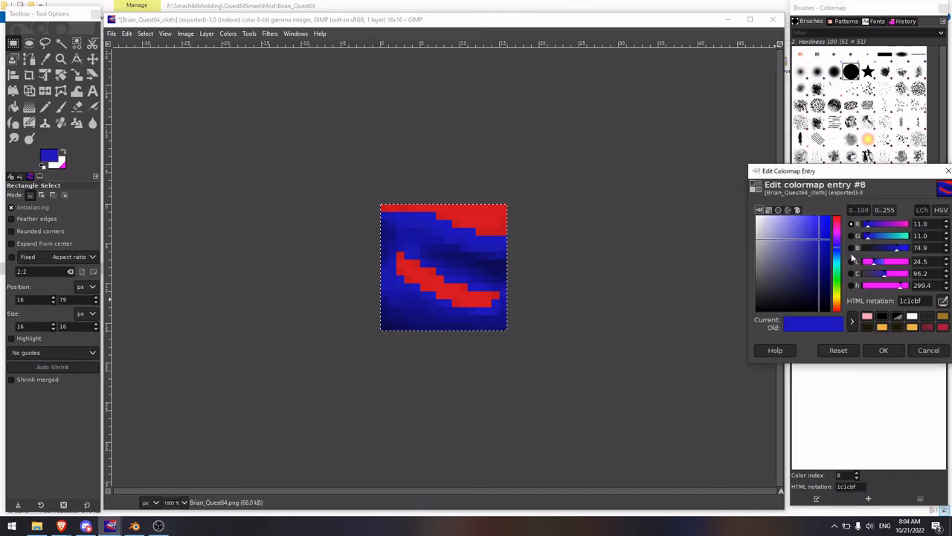
{"action": "left_click_drag", "start_coordinate": [836, 242], "coordinate": [838, 311]}
{"action": "left_click", "coordinate": [884, 349]}
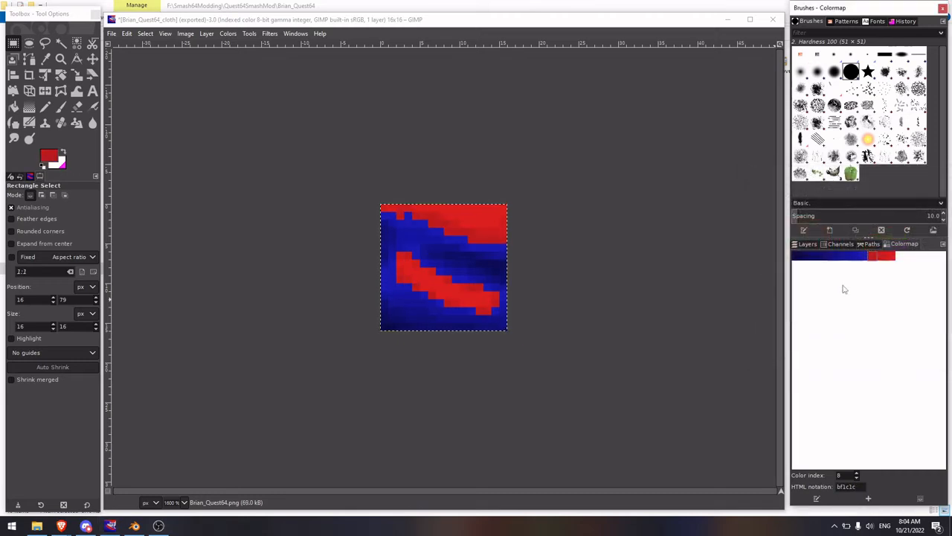
Change colormap entries #7 and #6 of the cloth texture to the reds b01a1a and a11717.
{"action": "double_click", "coordinate": [863, 257]}
{"action": "left_click_drag", "start_coordinate": [839, 262], "coordinate": [838, 310]}
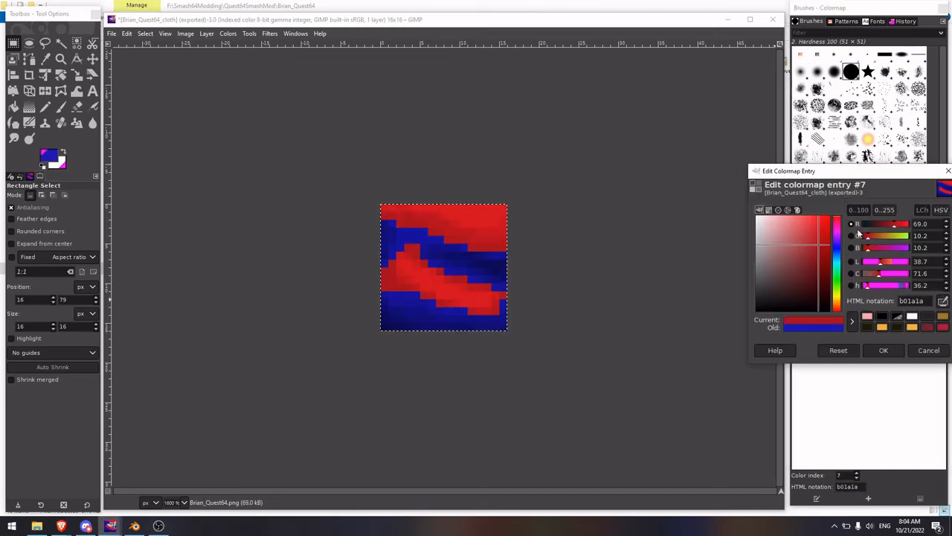
{"action": "left_click", "coordinate": [884, 350]}
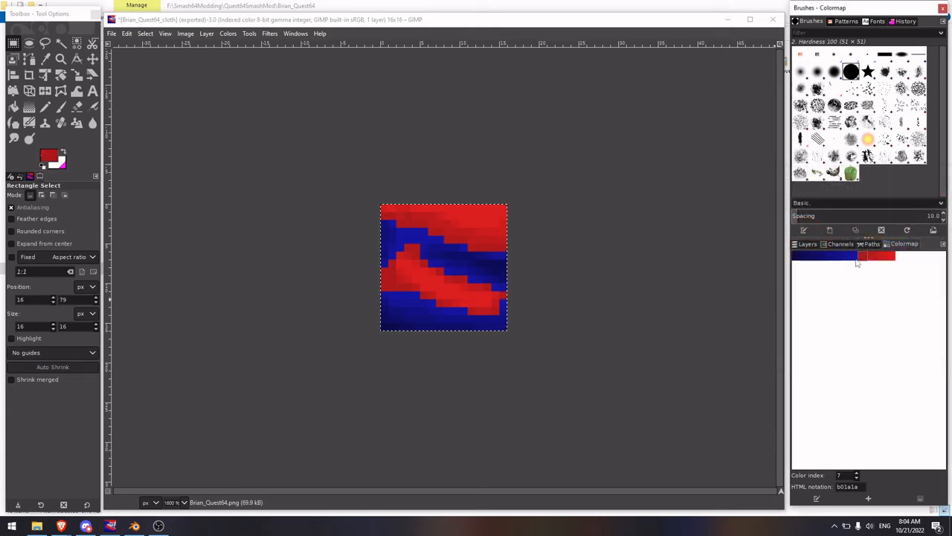
{"action": "left_click", "coordinate": [854, 258]}
{"action": "double_click", "coordinate": [854, 258]}
{"action": "left_click_drag", "start_coordinate": [839, 265], "coordinate": [838, 310]}
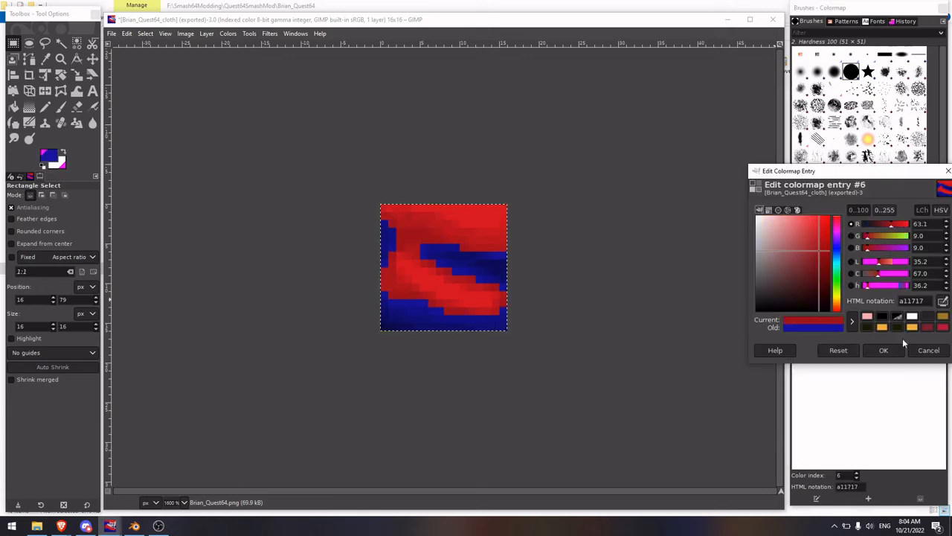
{"action": "left_click", "coordinate": [884, 350]}
Change colormap entries #4 and #5 of the cloth texture to the dark reds 841313 and 931515.
{"action": "double_click", "coordinate": [839, 253]}
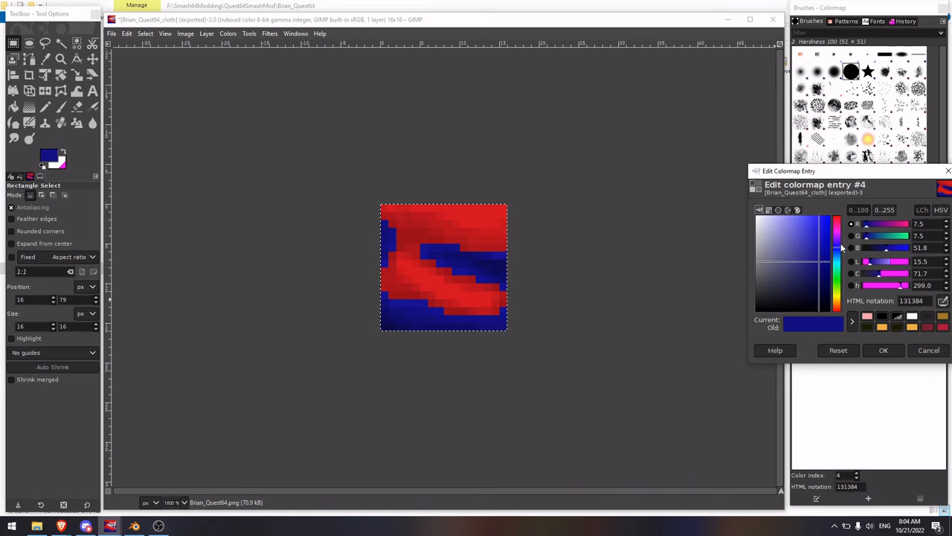
{"action": "left_click_drag", "start_coordinate": [842, 250], "coordinate": [842, 212]}
{"action": "left_click", "coordinate": [893, 350]}
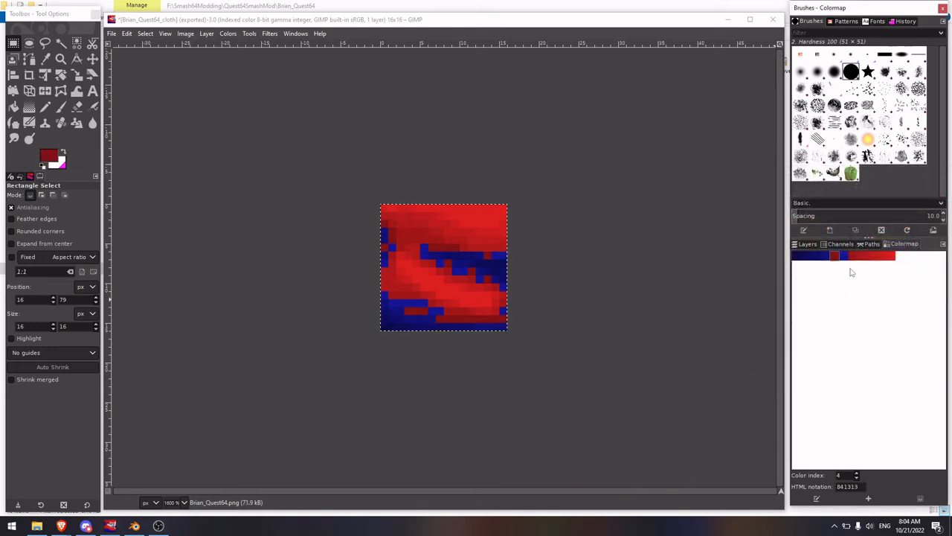
{"action": "double_click", "coordinate": [847, 261]}
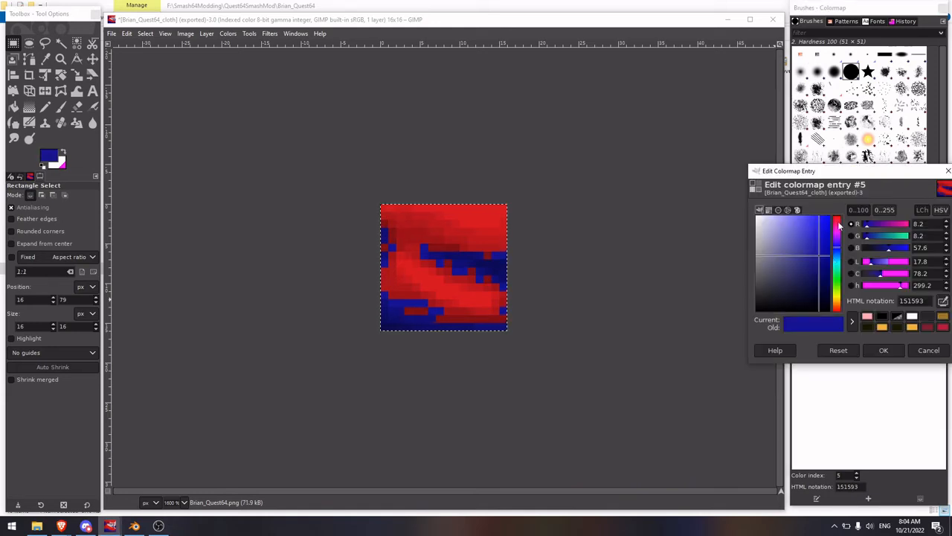
{"action": "left_click_drag", "start_coordinate": [839, 225], "coordinate": [842, 192]}
{"action": "left_click", "coordinate": [884, 350]}
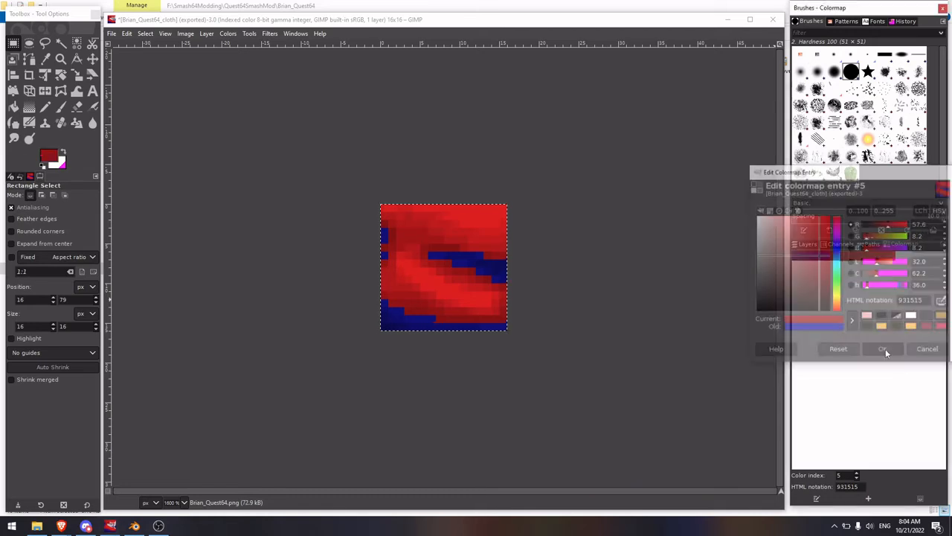
Change colormap entries #3 and #2 of the cloth texture to the dark reds 751111 and 670f0f.
{"action": "double_click", "coordinate": [823, 256]}
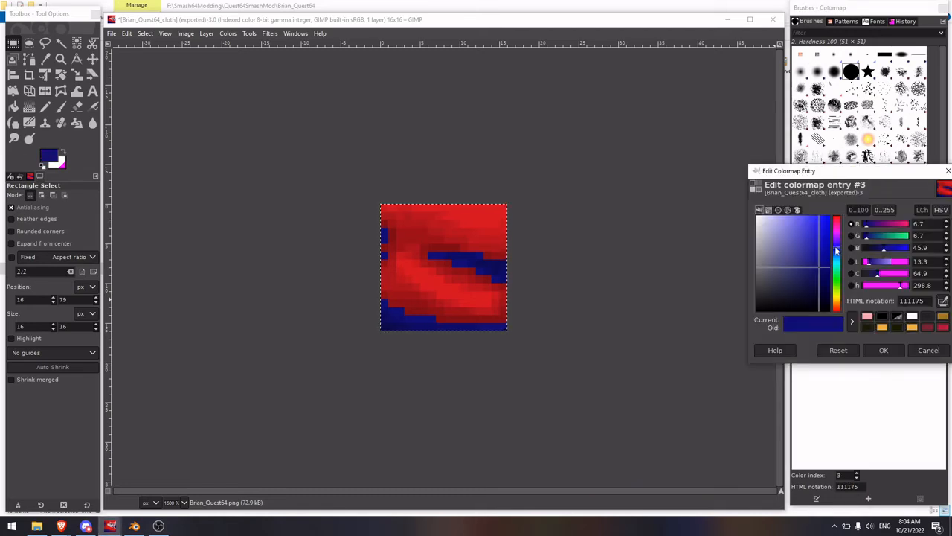
{"action": "left_click_drag", "start_coordinate": [837, 251], "coordinate": [844, 204]}
{"action": "left_click", "coordinate": [884, 349]}
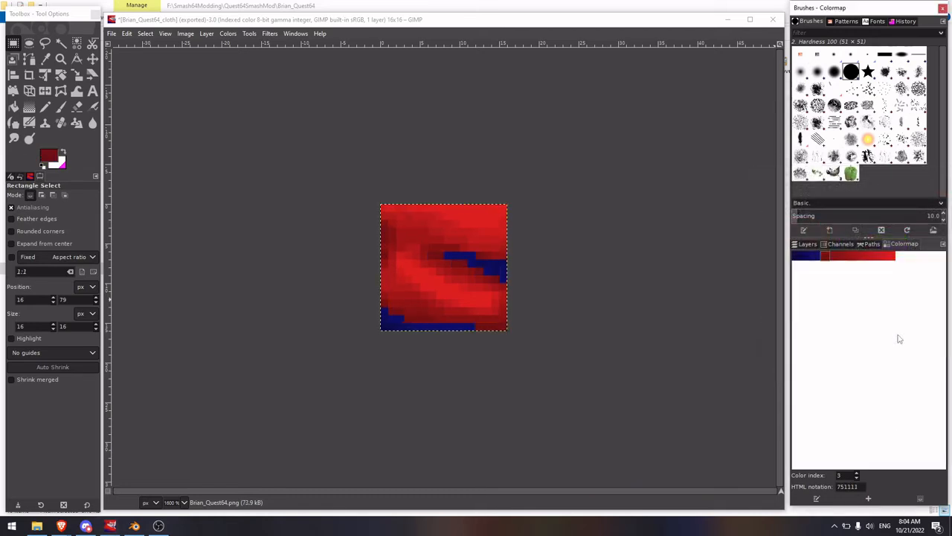
{"action": "double_click", "coordinate": [815, 258]}
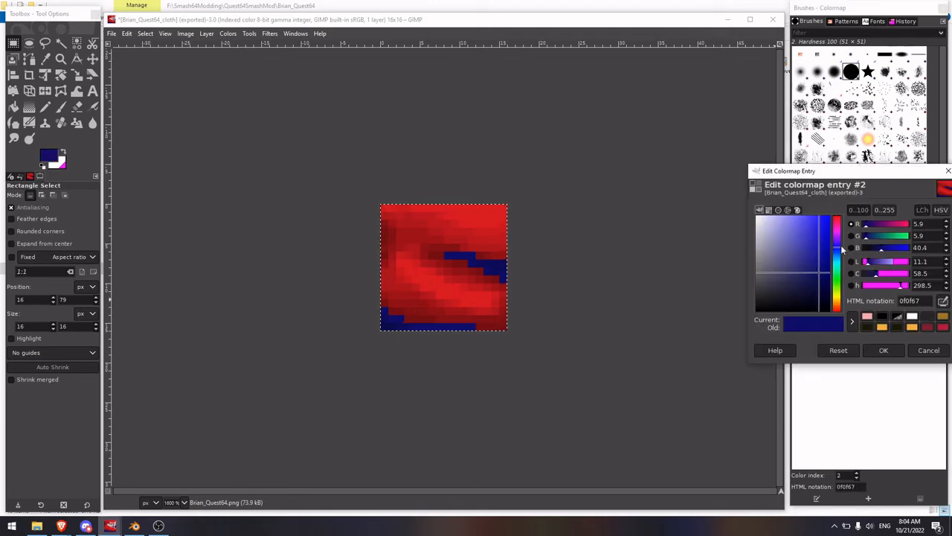
{"action": "left_click_drag", "start_coordinate": [838, 232], "coordinate": [836, 202]}
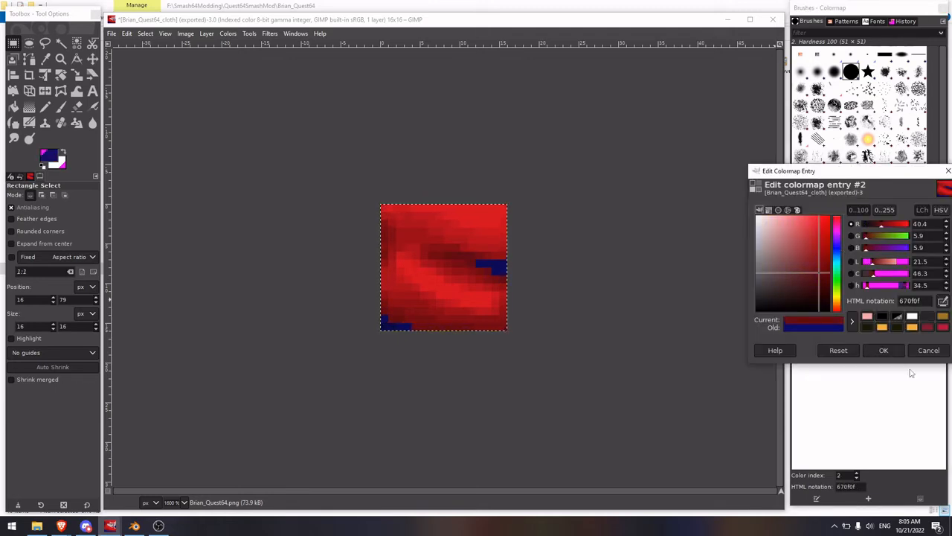
{"action": "left_click", "coordinate": [884, 350]}
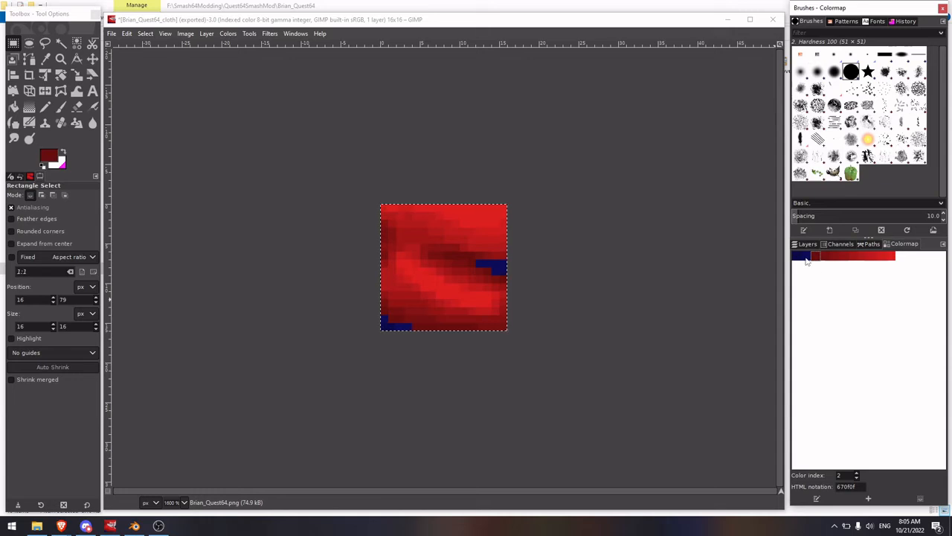
Change colormap entries #1 and #0 of the cloth texture to the darkest reds 580d0d and 490b0b.
{"action": "double_click", "coordinate": [806, 257]}
{"action": "left_click_drag", "start_coordinate": [834, 235], "coordinate": [836, 216]}
{"action": "left_click", "coordinate": [884, 350]}
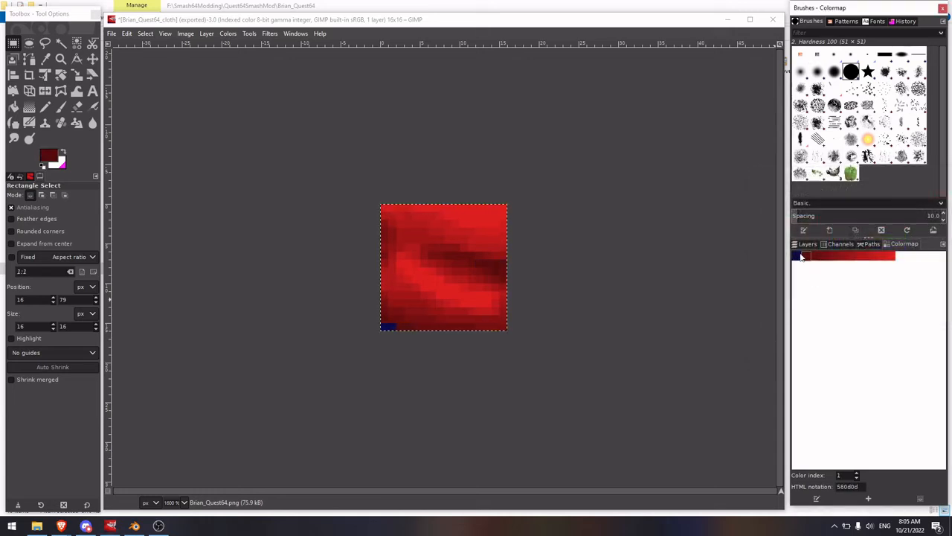
{"action": "double_click", "coordinate": [796, 257]}
{"action": "left_click_drag", "start_coordinate": [838, 250], "coordinate": [839, 203]}
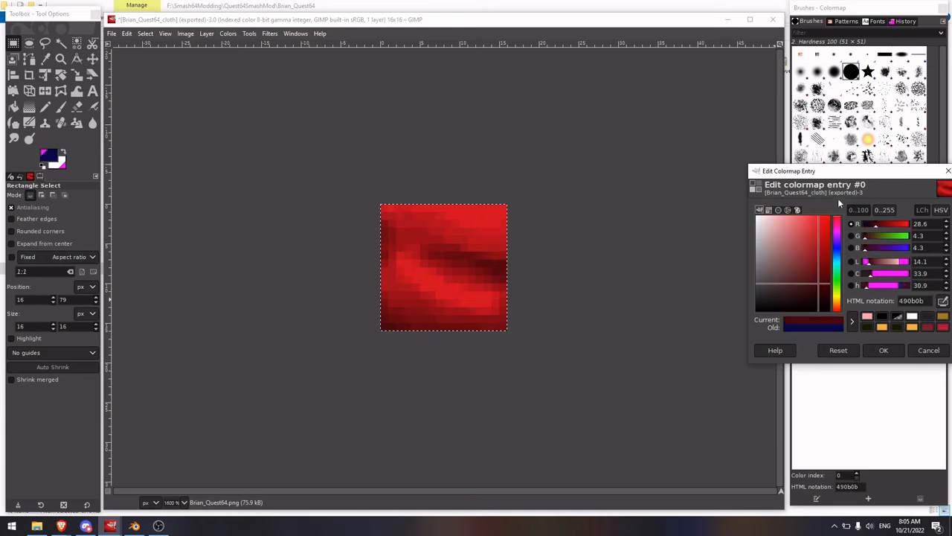
{"action": "left_click", "coordinate": [878, 347]}
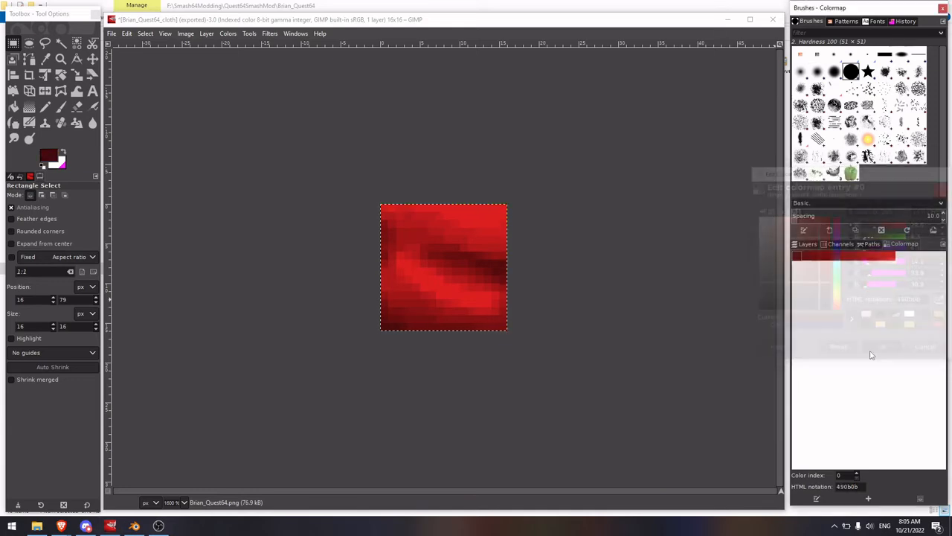
Export the recoloured cloth texture to the Brian_Quest64 folder as Brian_Quest64_cloth_red.bmp without run-length encoding.
{"action": "left_click", "coordinate": [113, 35]}
{"action": "left_click", "coordinate": [152, 187]}
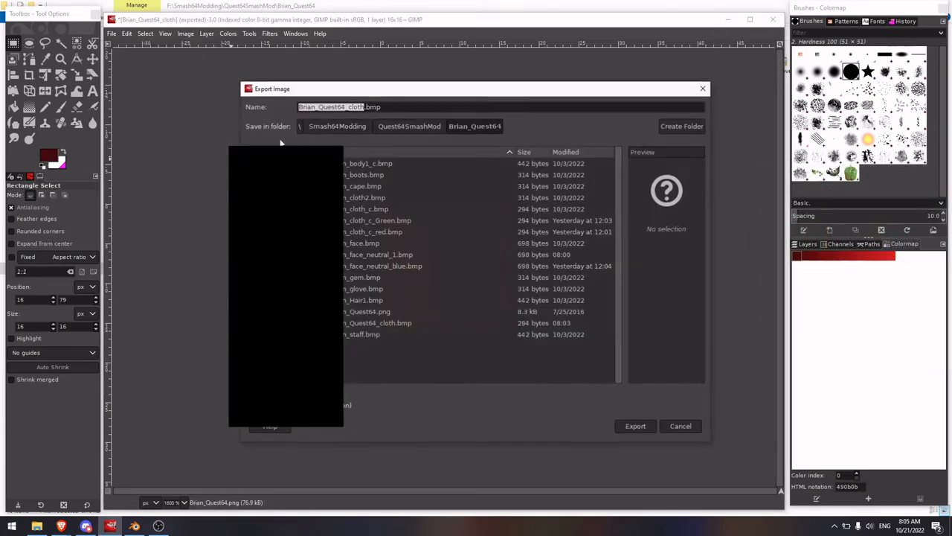
{"action": "left_click", "coordinate": [363, 107]}
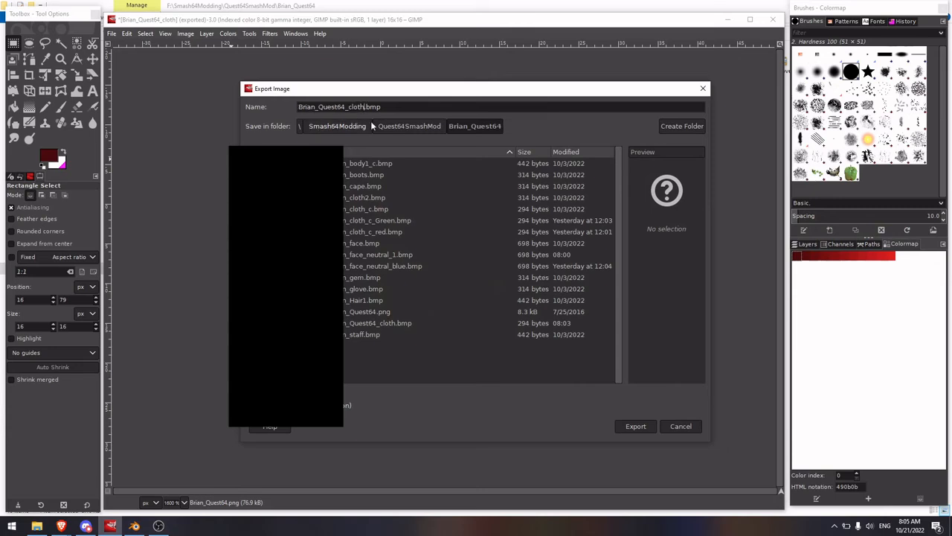
{"action": "type", "text": "_red"}
{"action": "key", "text": "Return"}
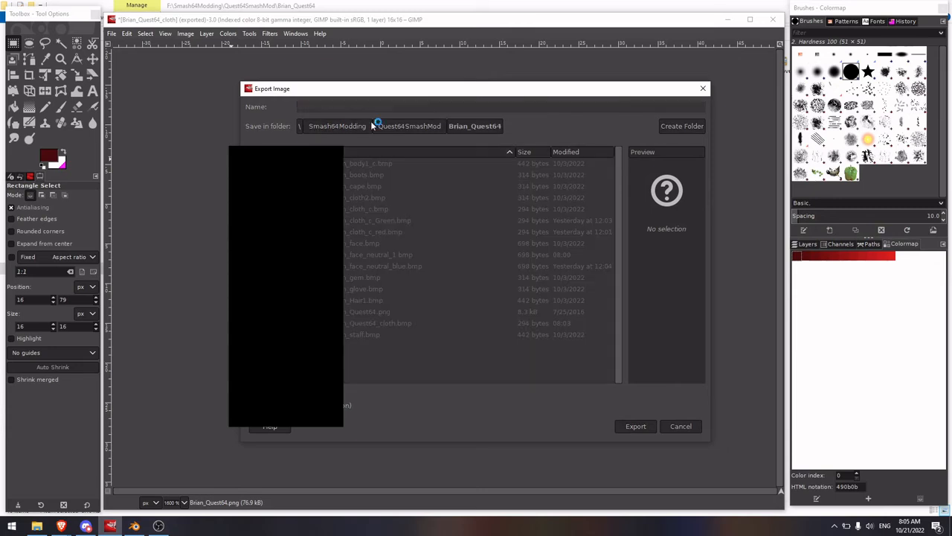
{"action": "left_click", "coordinate": [487, 307]}
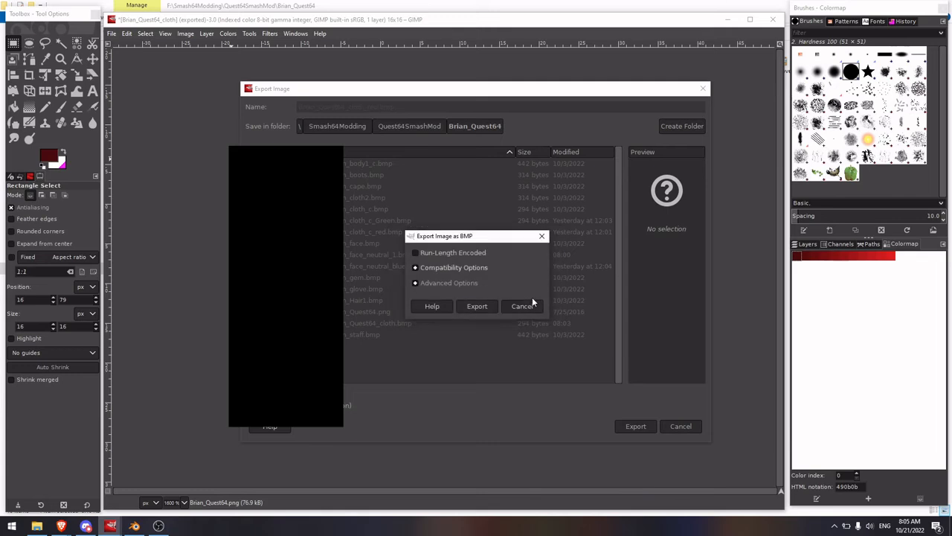
{"action": "left_click", "coordinate": [469, 308]}
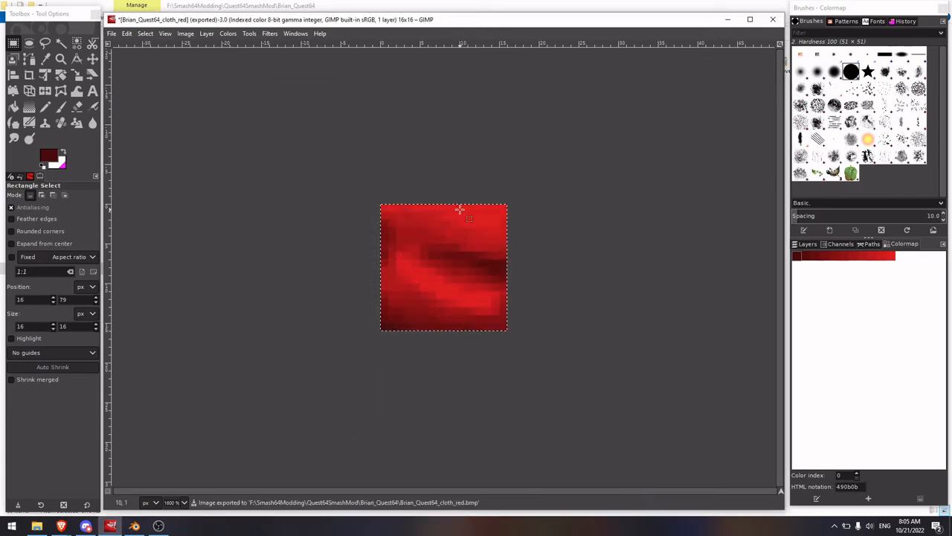
Check the exported textures in the Brian_Quest64 folder and close the red cloth image, discarding its unsaved changes.
{"action": "left_click", "coordinate": [730, 20]}
{"action": "left_click", "coordinate": [447, 187]}
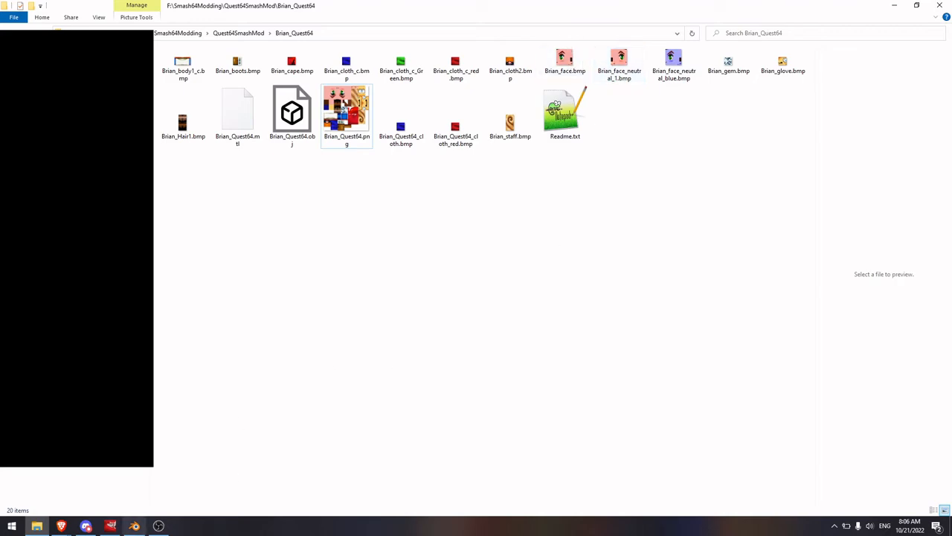
{"action": "left_click", "coordinate": [110, 525]}
{"action": "left_click", "coordinate": [773, 19]}
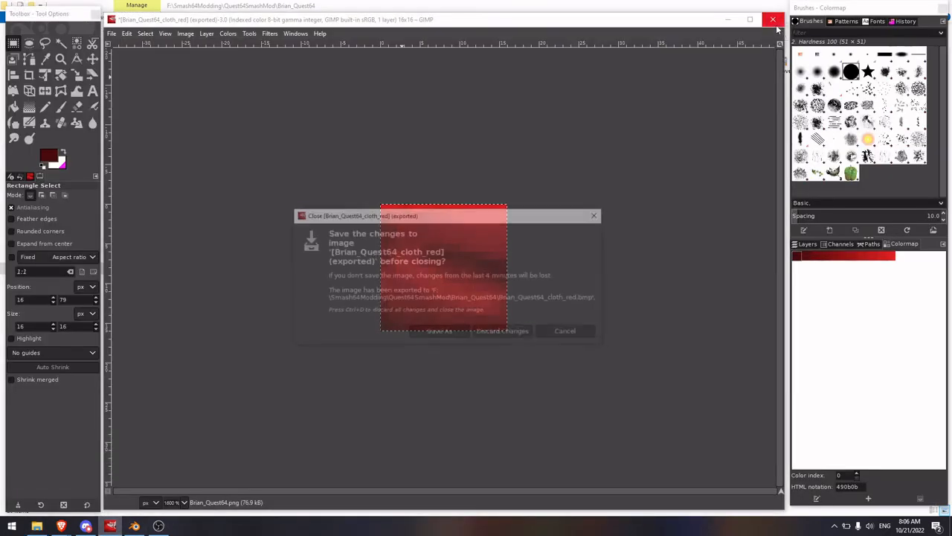
{"action": "left_click", "coordinate": [513, 335]}
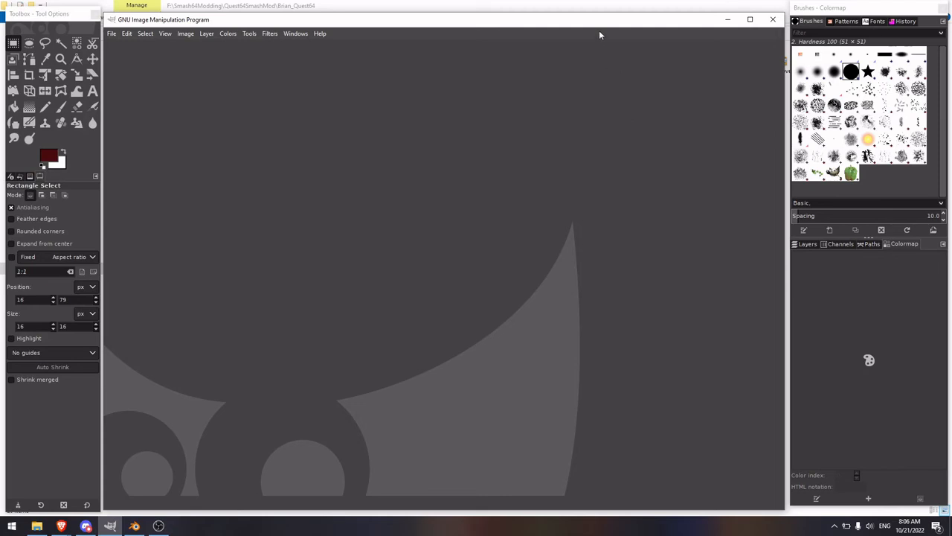
Open Brian_face.bmp from the Brian_Quest64 folder in the image editor.
{"action": "left_click_drag", "start_coordinate": [600, 22], "coordinate": [601, 142]}
{"action": "left_click_drag", "start_coordinate": [570, 61], "coordinate": [488, 280]}
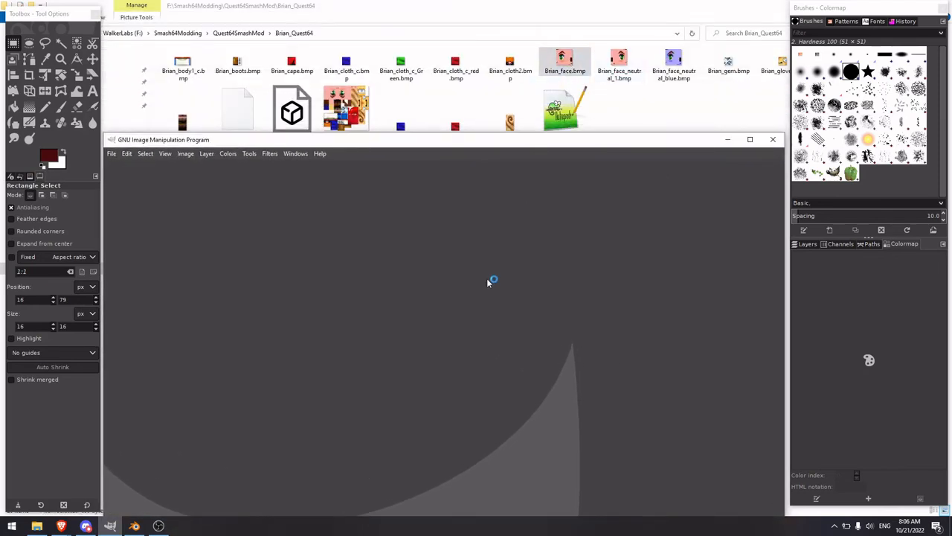
{"action": "left_click_drag", "start_coordinate": [408, 142], "coordinate": [404, 23]}
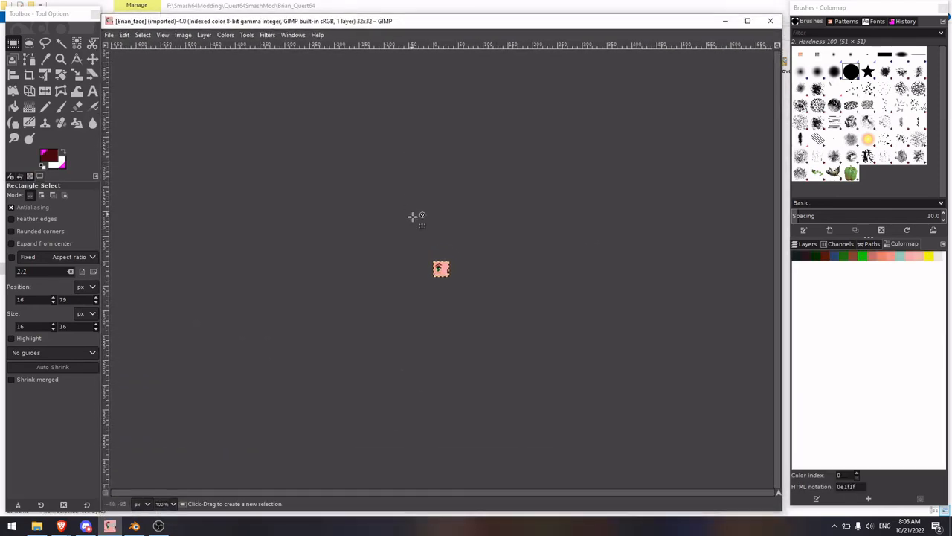
{"action": "scroll", "coordinate": [439, 259], "scroll_direction": "up", "scroll_amount": 5}
{"action": "scroll", "coordinate": [504, 355], "scroll_direction": "down", "scroll_amount": 1}
{"action": "scroll", "coordinate": [504, 355], "scroll_direction": "up", "scroll_amount": 2}
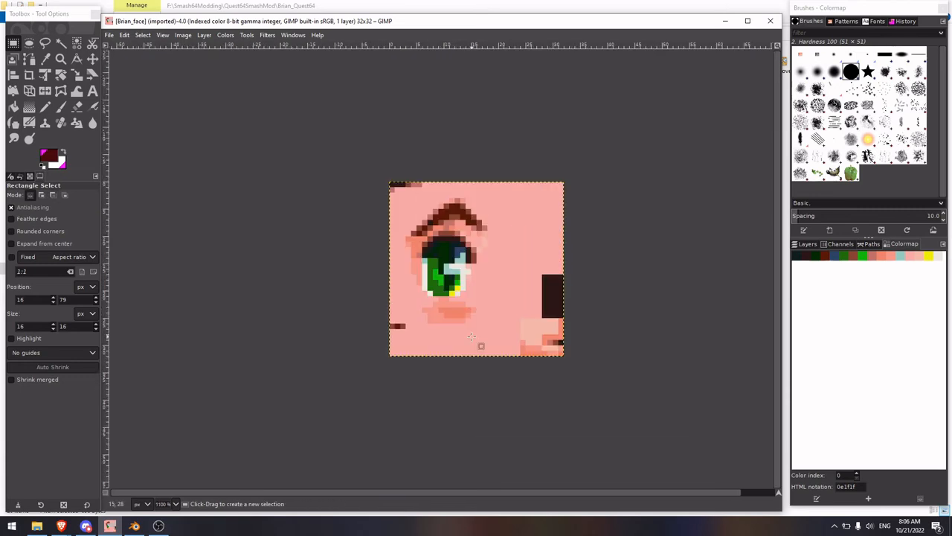
{"action": "scroll", "coordinate": [483, 340], "scroll_direction": "up", "scroll_amount": 1}
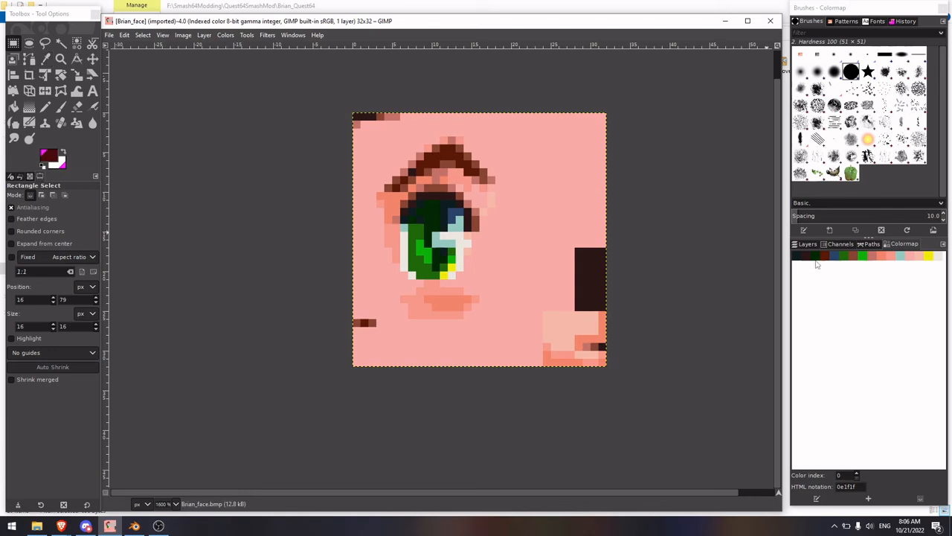
Draw a slanted closed-eye line across the eye with a 1-pixel pencil in the dark brown 2c1817 sampled from the face texture's dark patch.
{"action": "left_click", "coordinate": [45, 59]}
{"action": "left_click", "coordinate": [590, 254]}
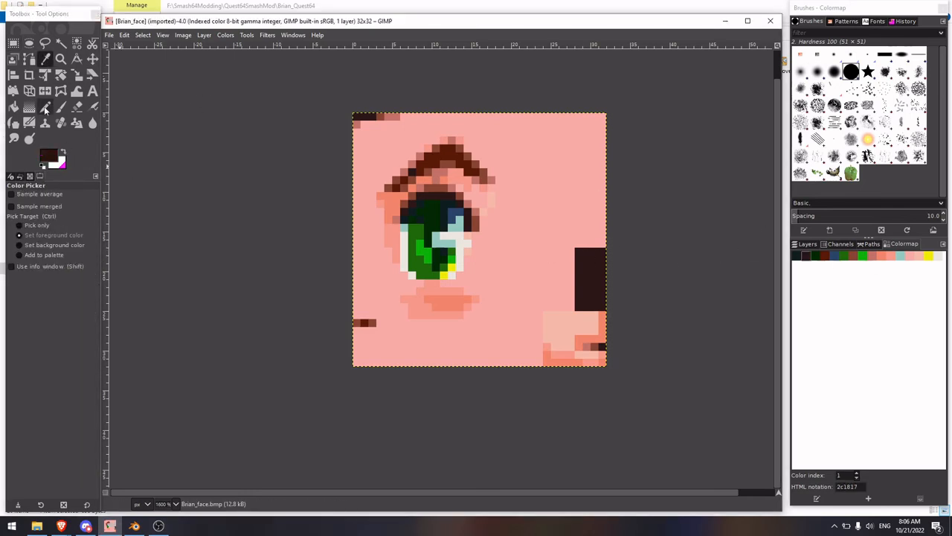
{"action": "key", "text": "n"}
{"action": "left_click_drag", "start_coordinate": [396, 244], "coordinate": [405, 244]}
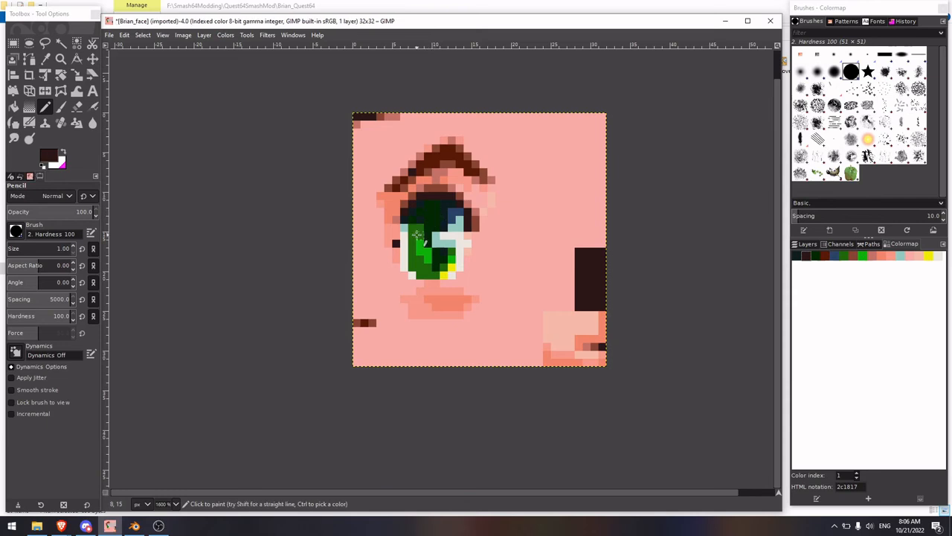
{"action": "left_click", "coordinate": [415, 235]}
{"action": "left_click", "coordinate": [427, 230]}
{"action": "left_click", "coordinate": [421, 228]}
{"action": "left_click", "coordinate": [443, 221]}
{"action": "left_click", "coordinate": [436, 220]}
{"action": "left_click", "coordinate": [459, 219]}
{"action": "left_click", "coordinate": [453, 219]}
{"action": "left_click", "coordinate": [459, 213]}
{"action": "left_click", "coordinate": [483, 213]}
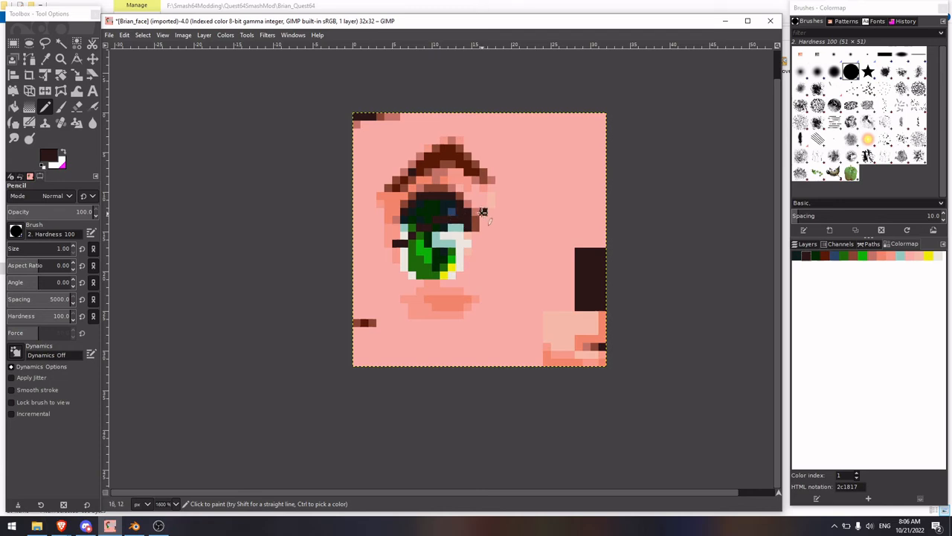
{"action": "left_click", "coordinate": [477, 213]}
{"action": "left_click", "coordinate": [491, 212]}
{"action": "left_click", "coordinate": [499, 213]}
{"action": "left_click", "coordinate": [484, 220]}
{"action": "left_click", "coordinate": [476, 220]}
{"action": "left_click", "coordinate": [436, 236]}
{"action": "left_click", "coordinate": [428, 236]}
{"action": "left_click", "coordinate": [420, 235]}
{"action": "left_click", "coordinate": [412, 243]}
{"action": "left_click", "coordinate": [418, 244]}
{"action": "left_click", "coordinate": [397, 253]}
{"action": "left_click", "coordinate": [405, 252]}
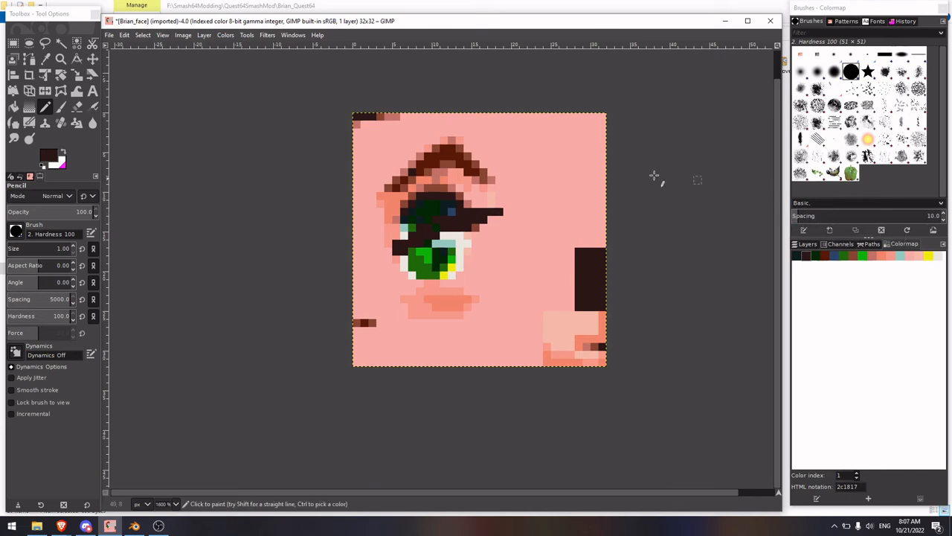
Paint over the eyebrow, eye and lower shading in the skin colour faada8 with a size 12 pencil, leaving only the closed-eye line.
{"action": "left_click", "coordinate": [46, 59]}
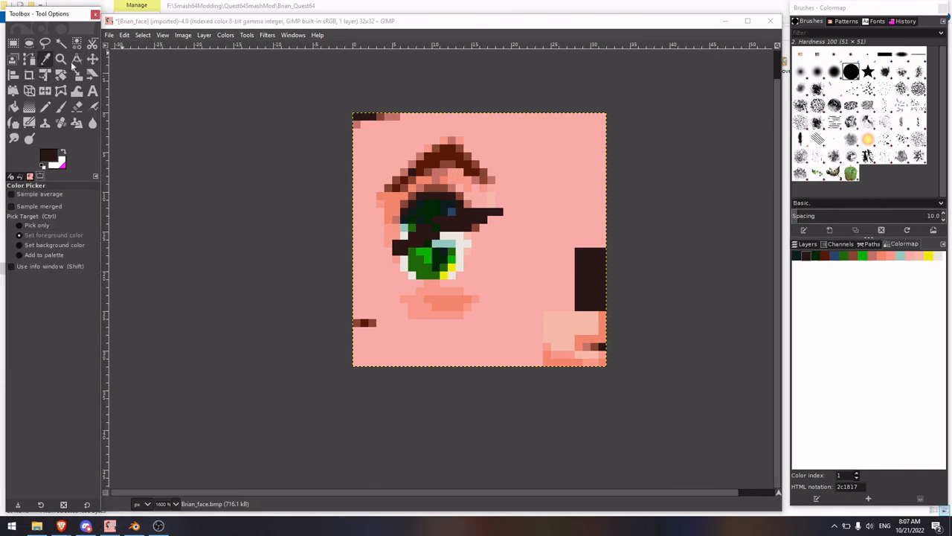
{"action": "left_click", "coordinate": [466, 133]}
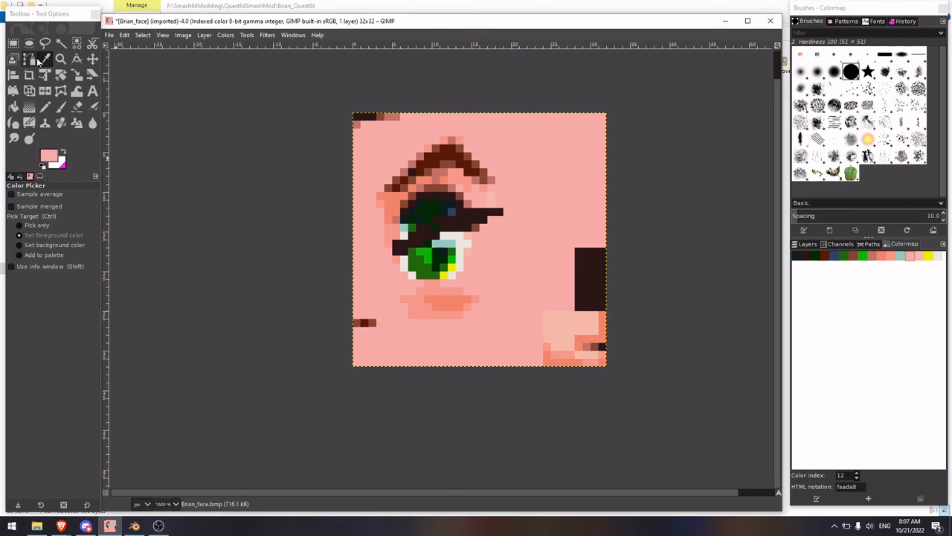
{"action": "left_click", "coordinate": [44, 107]}
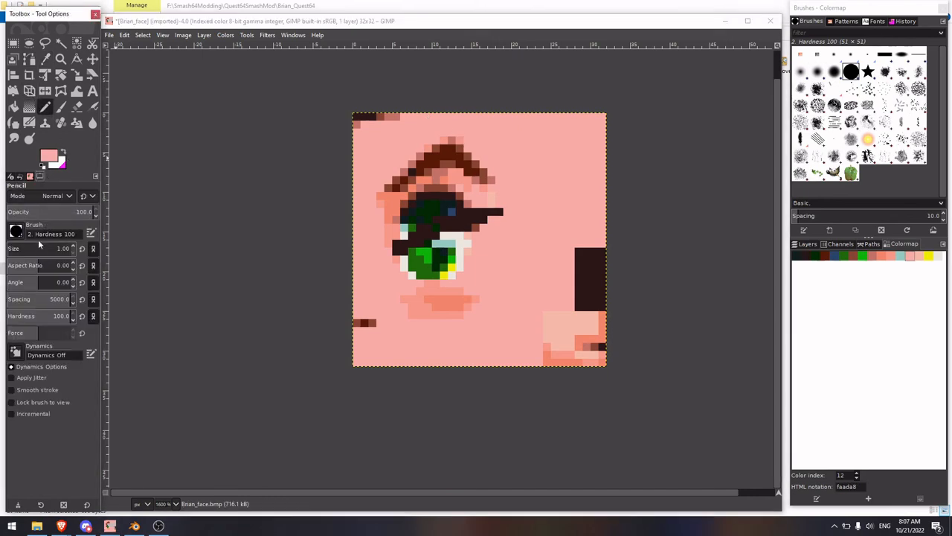
{"action": "left_click_drag", "start_coordinate": [11, 249], "coordinate": [9, 249]}
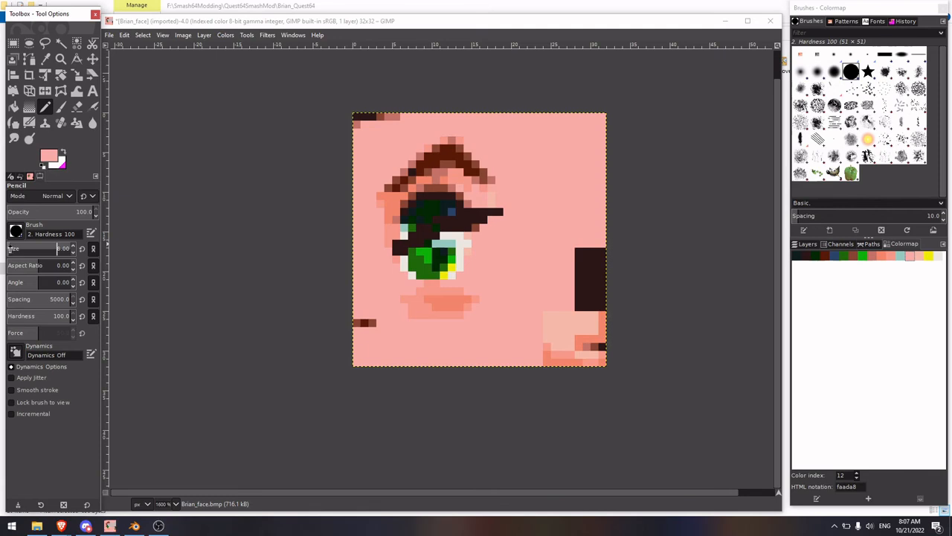
{"action": "left_click", "coordinate": [72, 246]}
{"action": "left_click", "coordinate": [72, 246]}
{"action": "left_click_drag", "start_coordinate": [72, 247], "coordinate": [75, 252]}
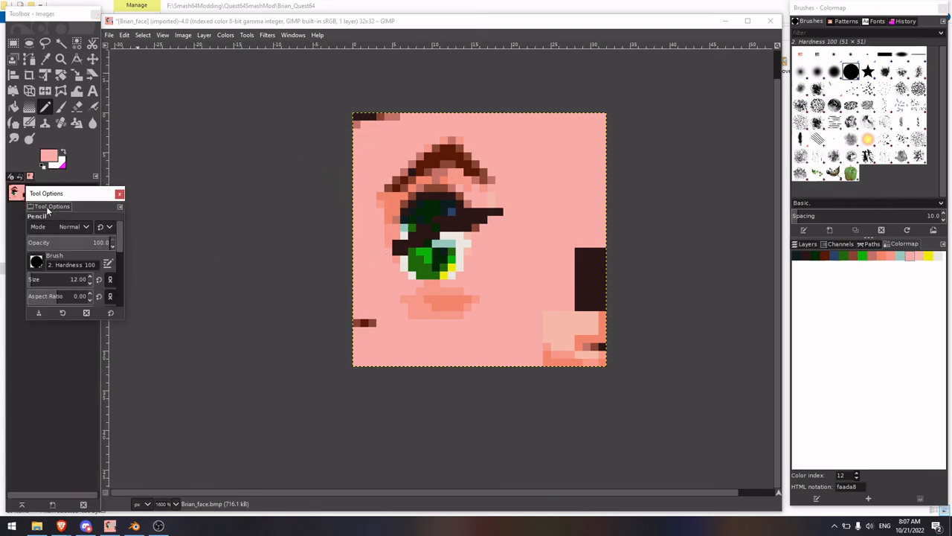
{"action": "left_click_drag", "start_coordinate": [74, 207], "coordinate": [64, 226]}
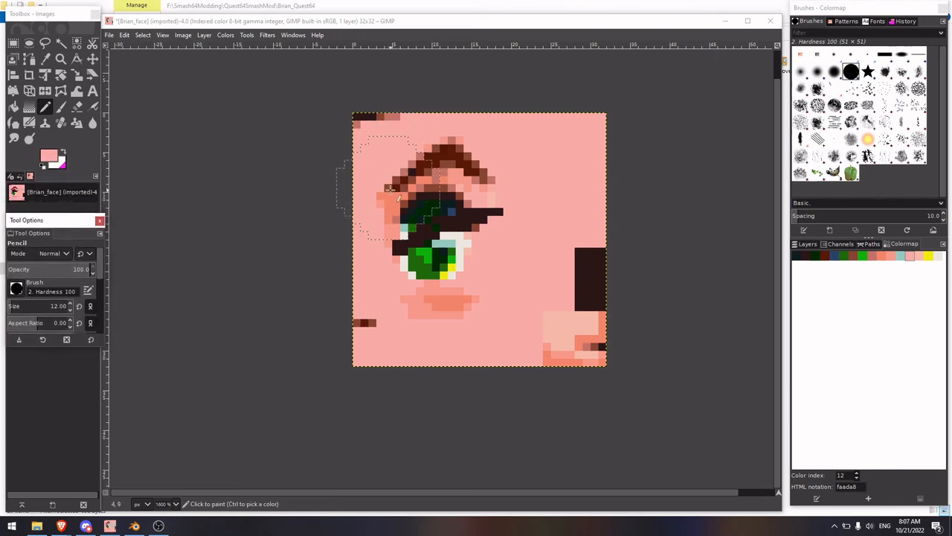
{"action": "left_click", "coordinate": [391, 186]}
{"action": "left_click", "coordinate": [433, 170]}
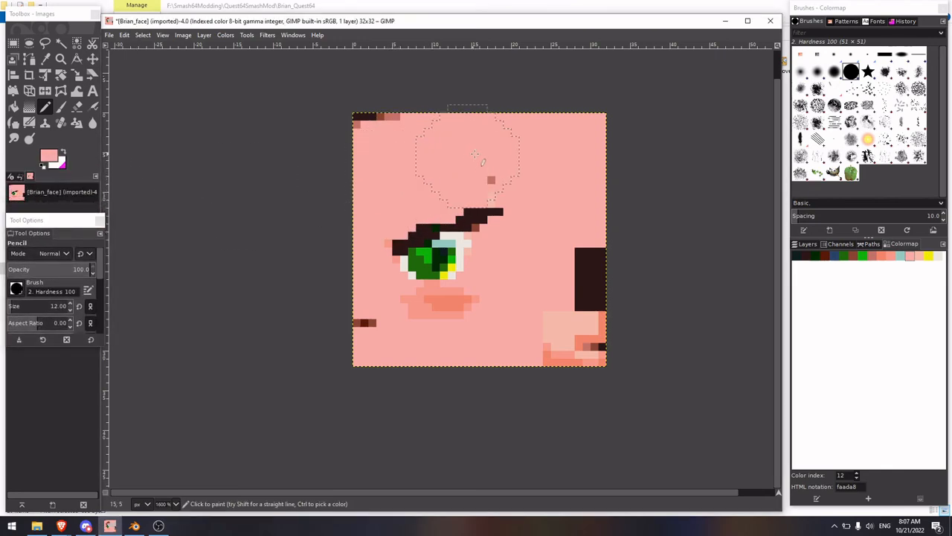
{"action": "left_click", "coordinate": [470, 167]}
{"action": "left_click", "coordinate": [457, 281]}
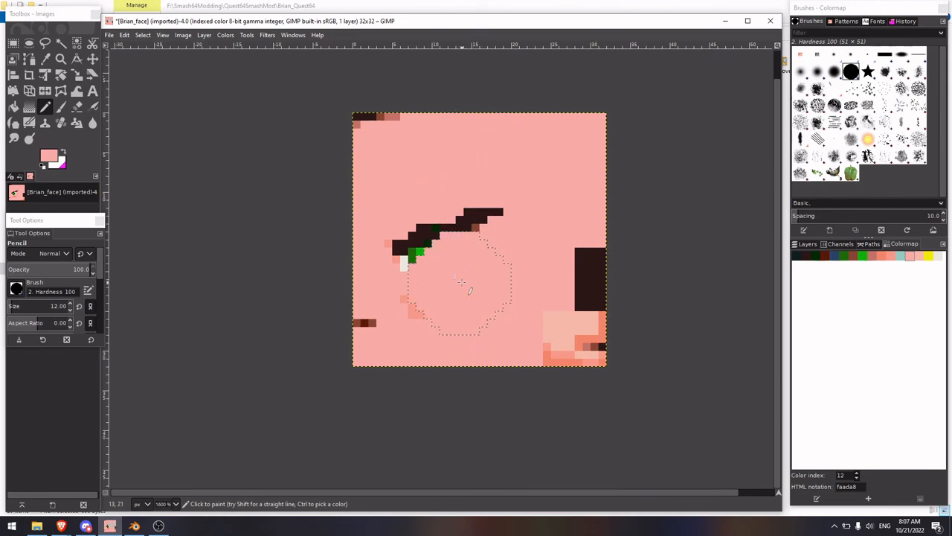
{"action": "left_click", "coordinate": [431, 297]}
{"action": "left_click", "coordinate": [408, 255]}
Export the edited face to the Brian_Quest64 folder as Brian_face_hurt.bmp without run-length encoding.
{"action": "left_click", "coordinate": [114, 36]}
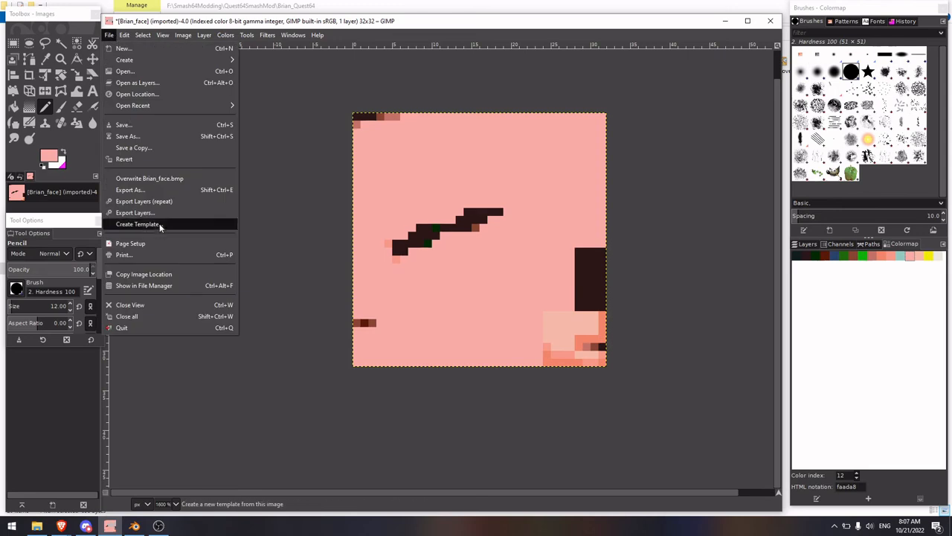
{"action": "left_click", "coordinate": [155, 187]}
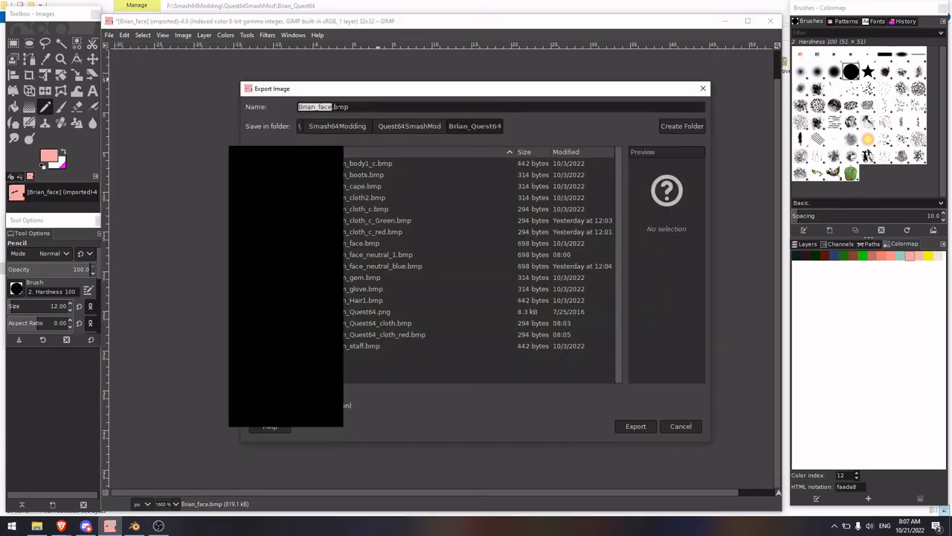
{"action": "left_click", "coordinate": [333, 107]}
{"action": "type", "text": "_null"}
{"action": "key", "text": "Return"}
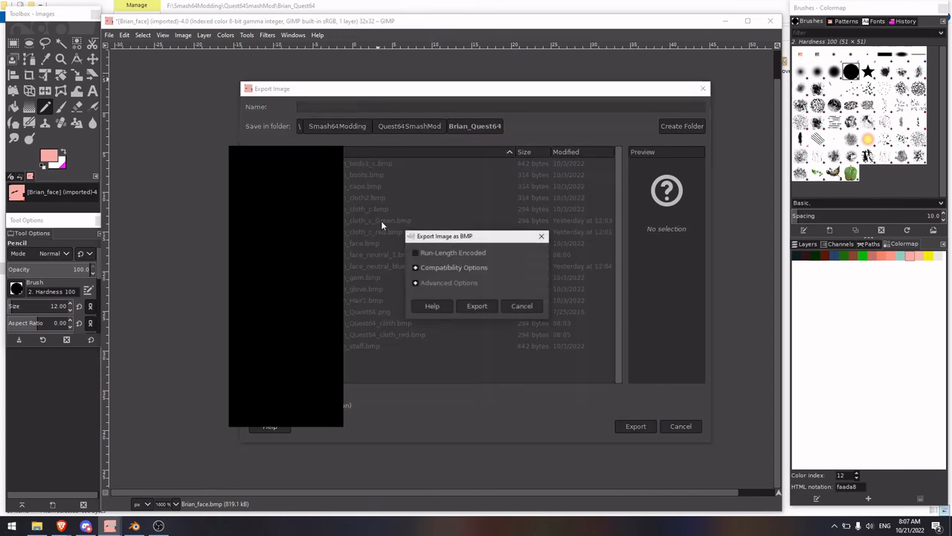
{"action": "left_click", "coordinate": [477, 306]}
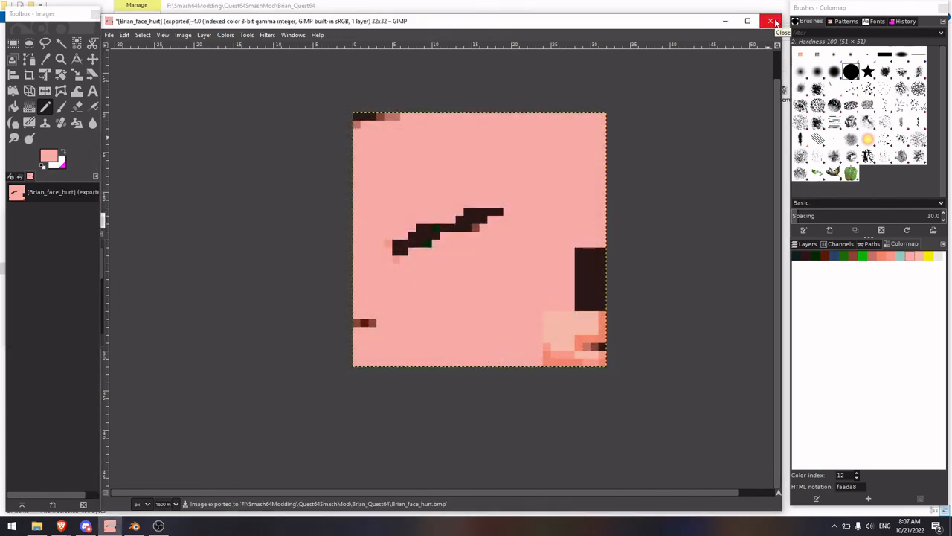
Compare the exported Brian_face_hurt.bmp with Brian_face.bmp in the Brian_Quest64 folder.
{"action": "left_click", "coordinate": [726, 22]}
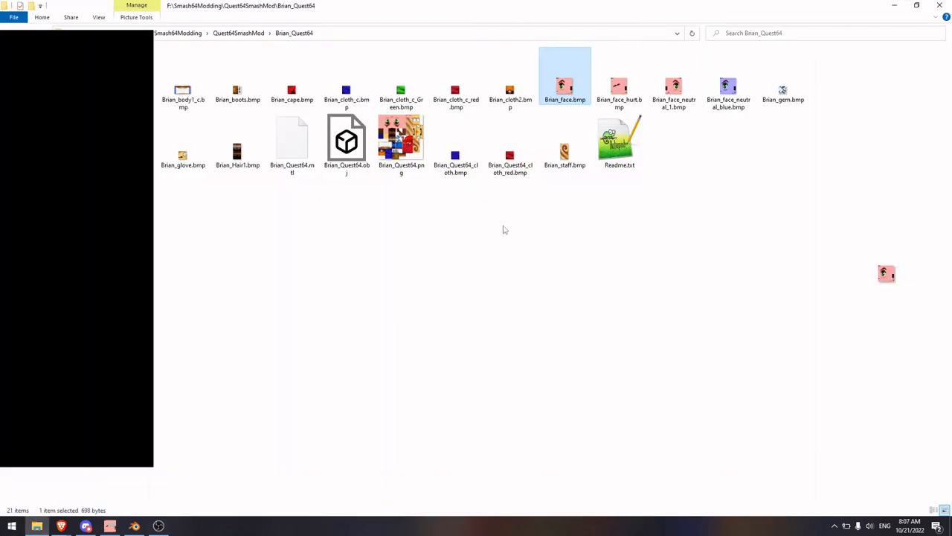
{"action": "left_click", "coordinate": [619, 88]}
{"action": "left_click", "coordinate": [571, 89]}
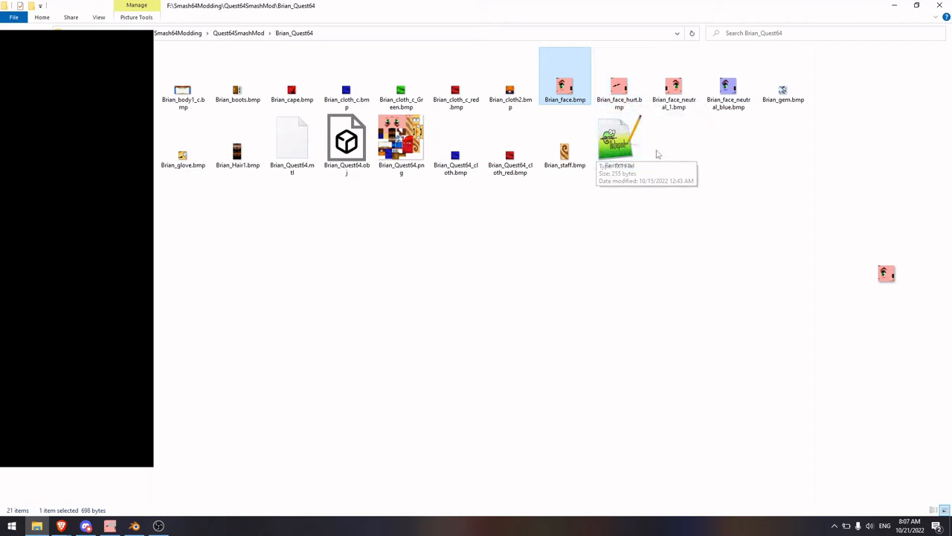
{"action": "left_click", "coordinate": [620, 104]}
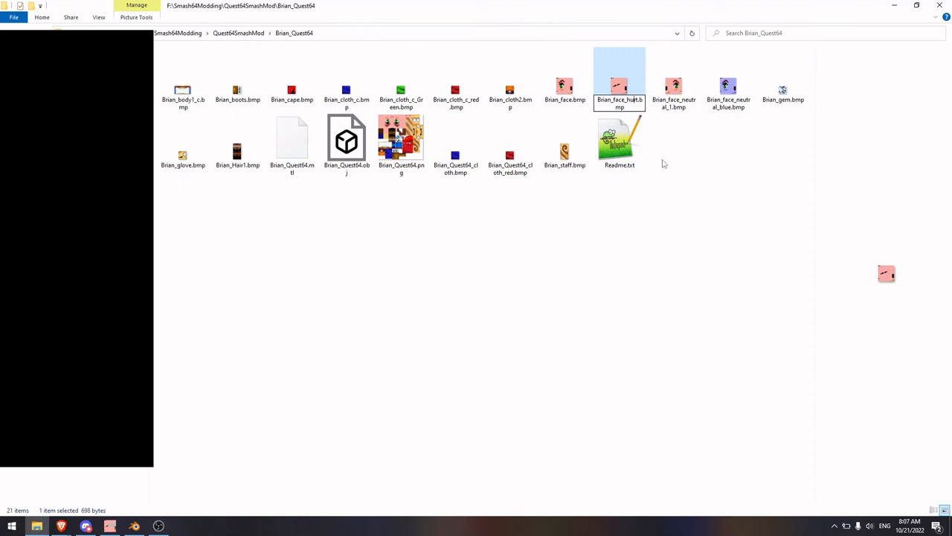
{"action": "key", "text": "Left"}
{"action": "key", "text": "Left"}
{"action": "key", "text": "Left"}
{"action": "type", "text": "_c"}
{"action": "key", "text": "BackSpace"}
{"action": "left_click", "coordinate": [614, 289]}
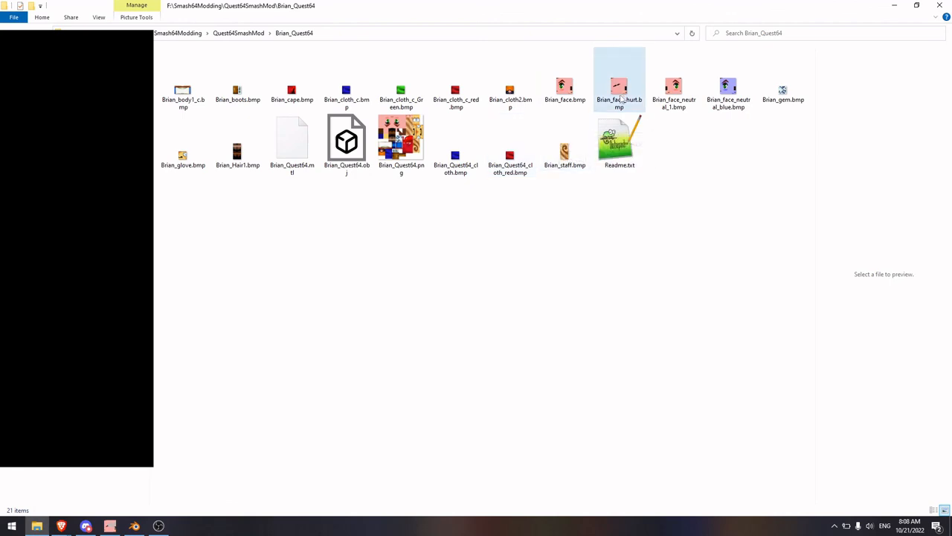
Examine the face expression textures 0000B7A0.bmp to 0000B7A0_3.bmp in the Brian_Quest64_v1 folder.
{"action": "key", "text": "alt+Up"}
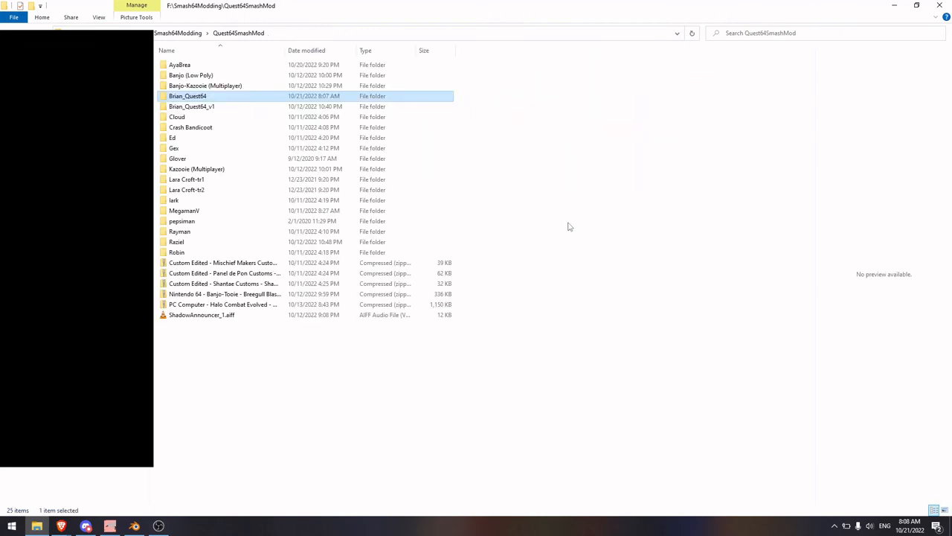
{"action": "double_click", "coordinate": [220, 109]}
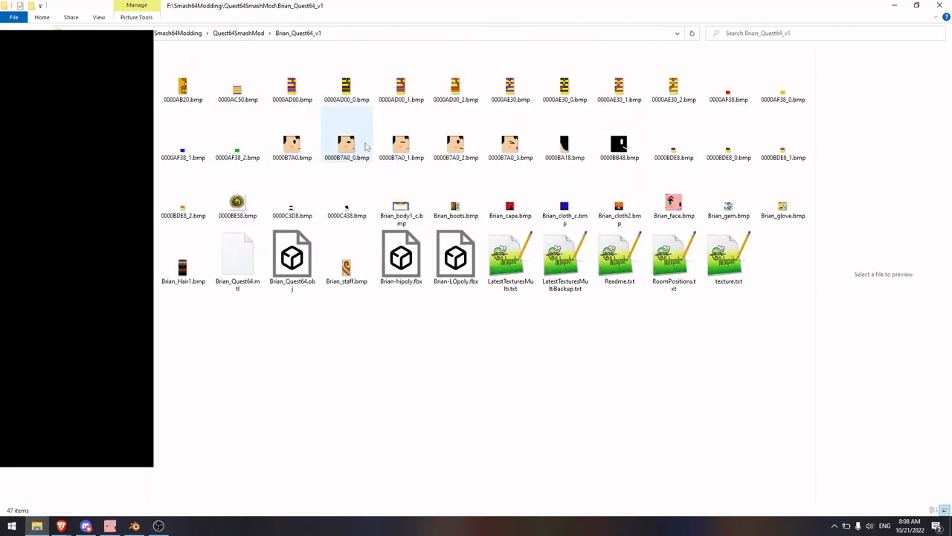
{"action": "left_click", "coordinate": [293, 145]}
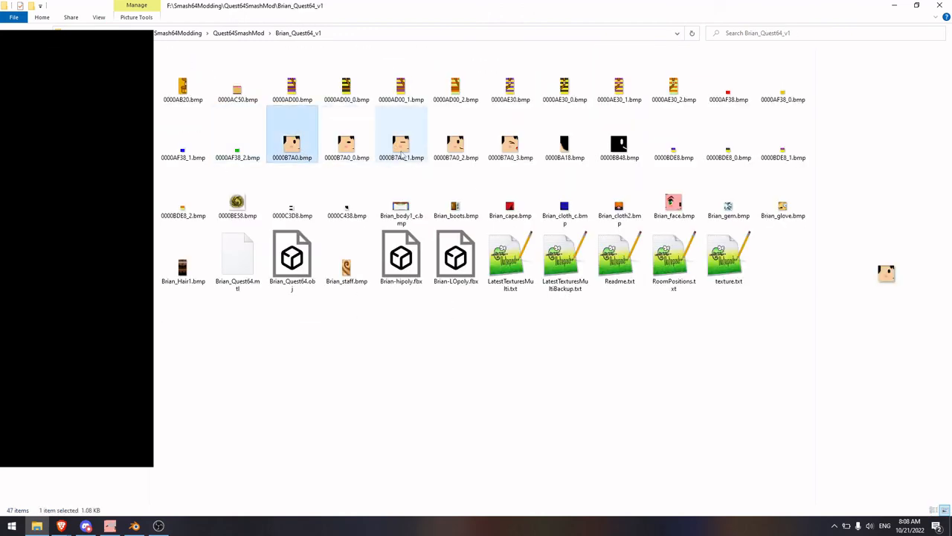
{"action": "left_click", "coordinate": [401, 154], "text": "shift"}
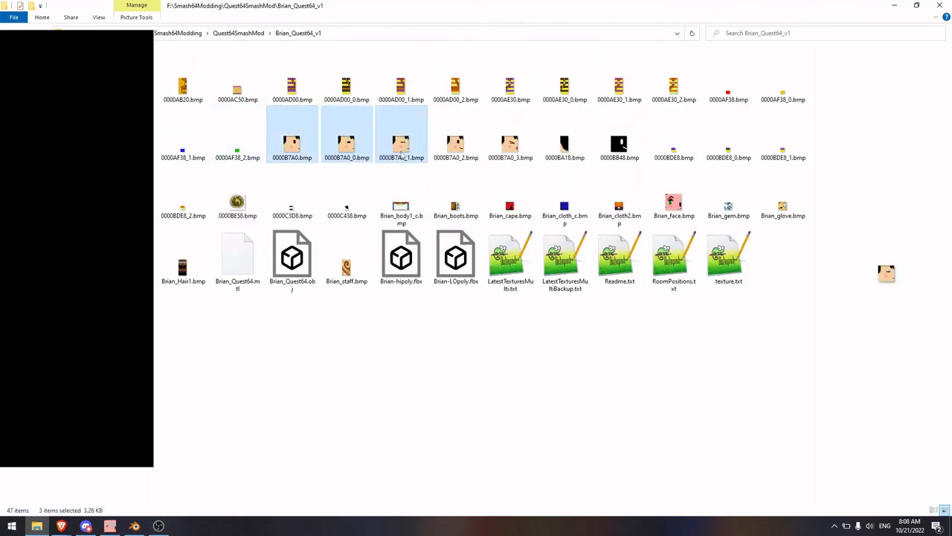
{"action": "left_click", "coordinate": [467, 147]}
{"action": "left_click", "coordinate": [513, 149]}
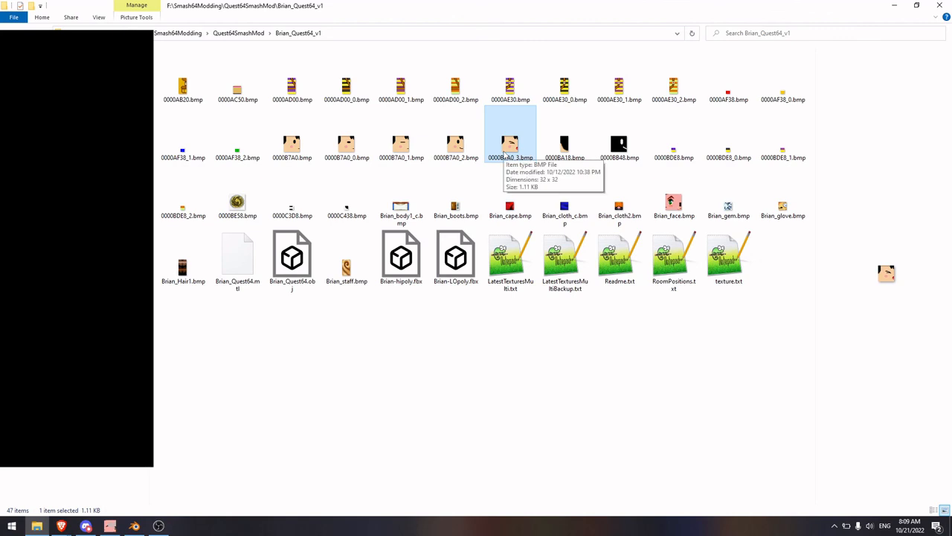
Return to the Brian_Quest64 folder and preview the hair texture Brian_Hair1.bmp.
{"action": "key", "text": "alt+Up"}
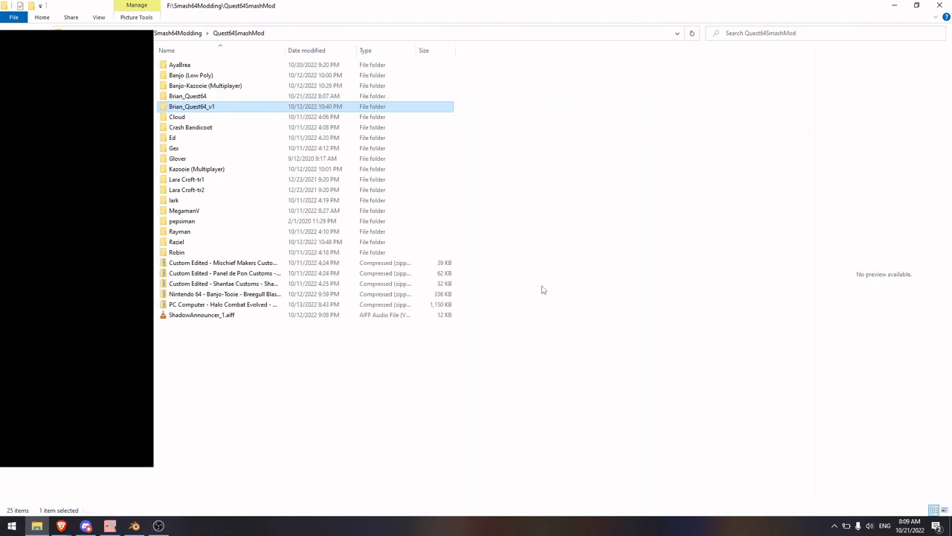
{"action": "double_click", "coordinate": [222, 98]}
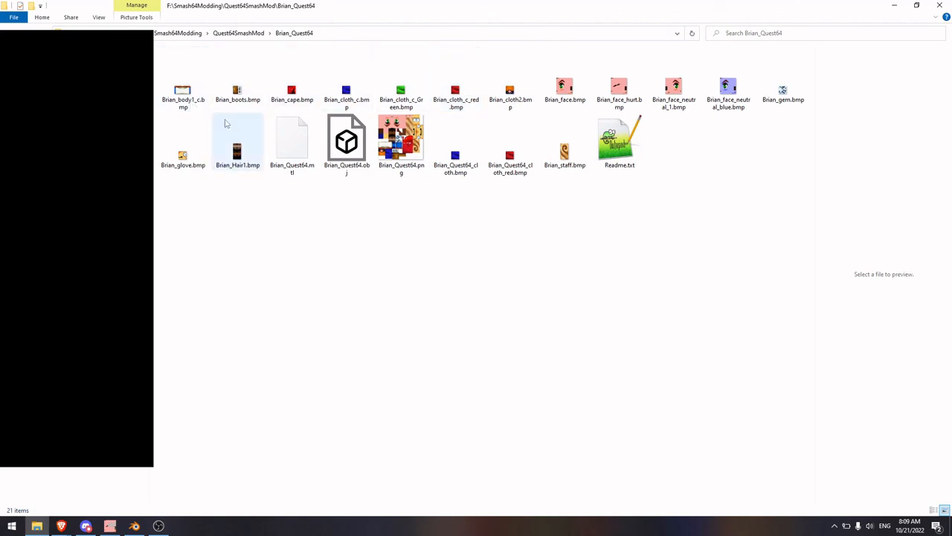
{"action": "left_click", "coordinate": [235, 153]}
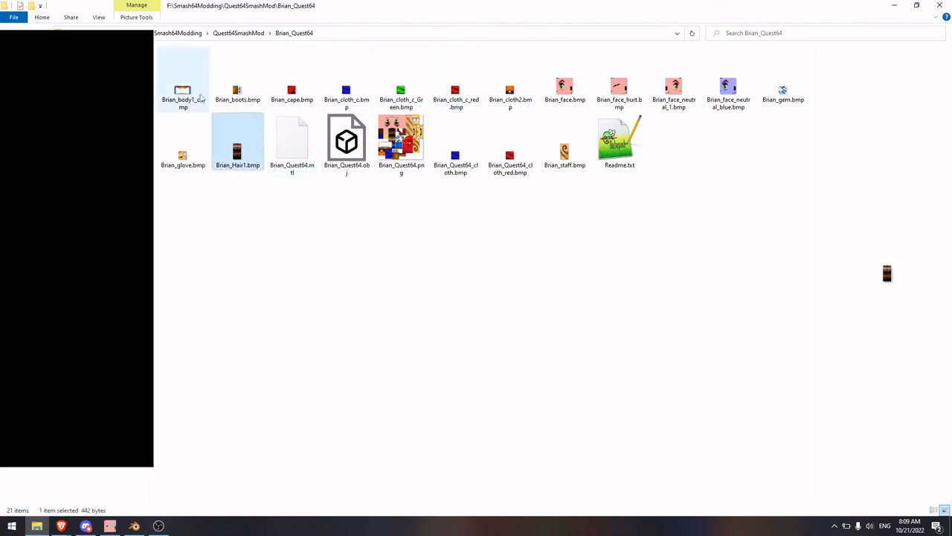
{"action": "left_click", "coordinate": [542, 208]}
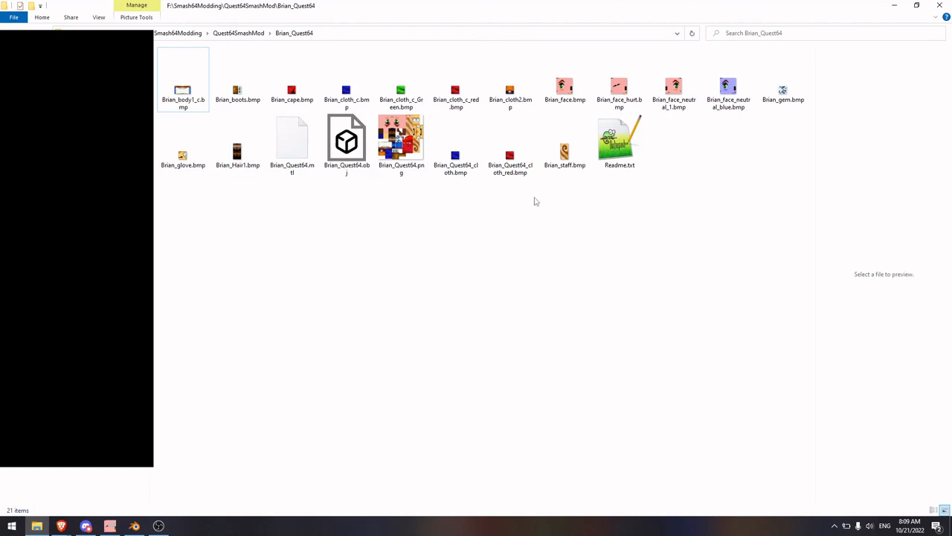